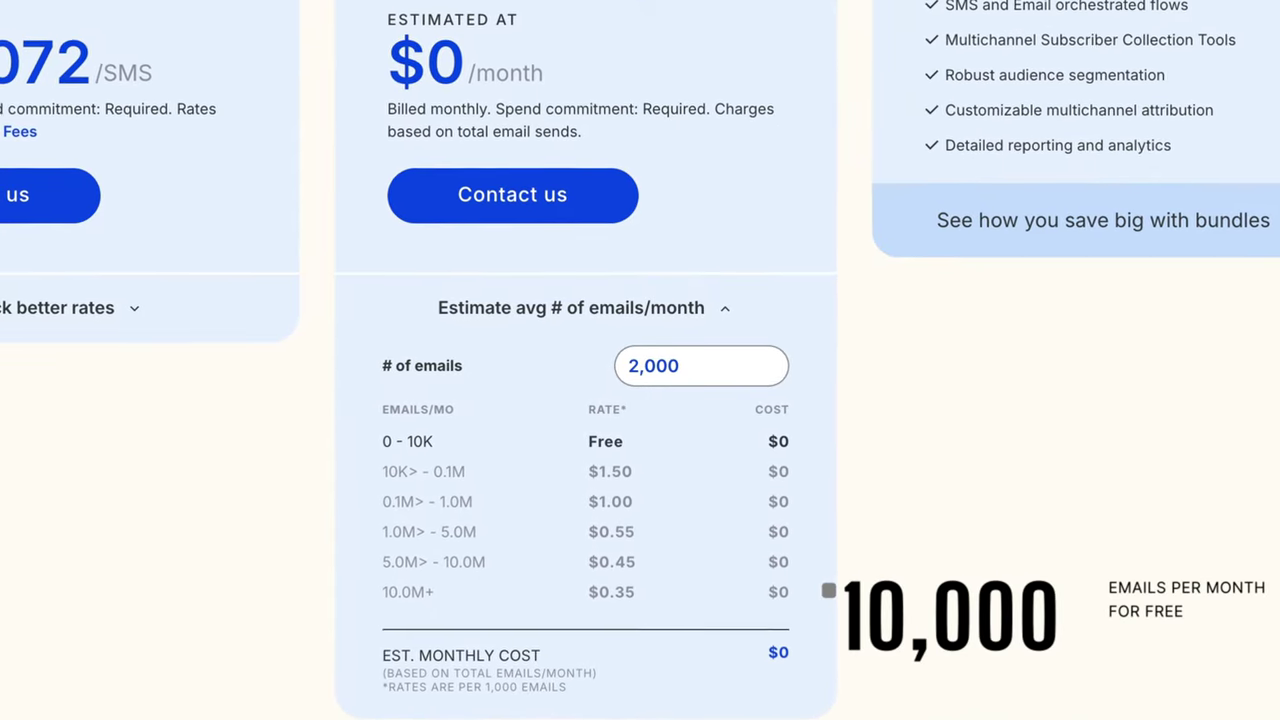
Step: Open the pop-up signup form for editing and add a next step under its Yes branch
text(0)
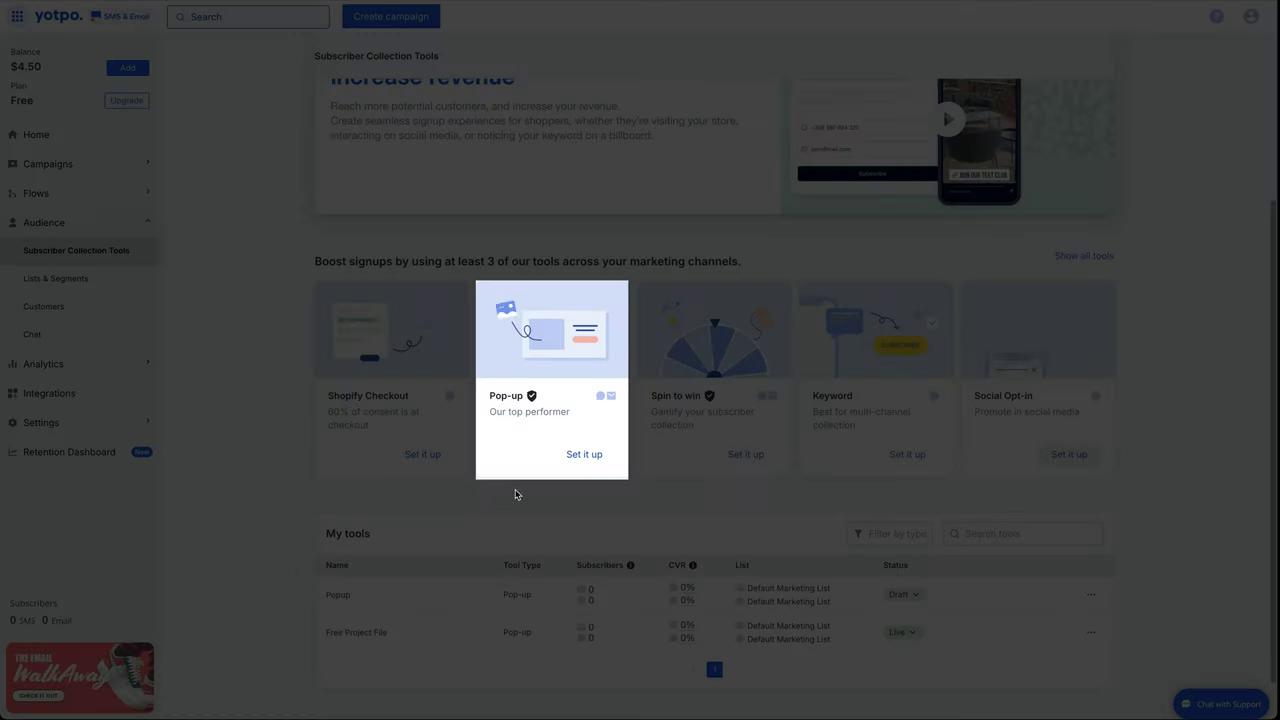
click(584, 455)
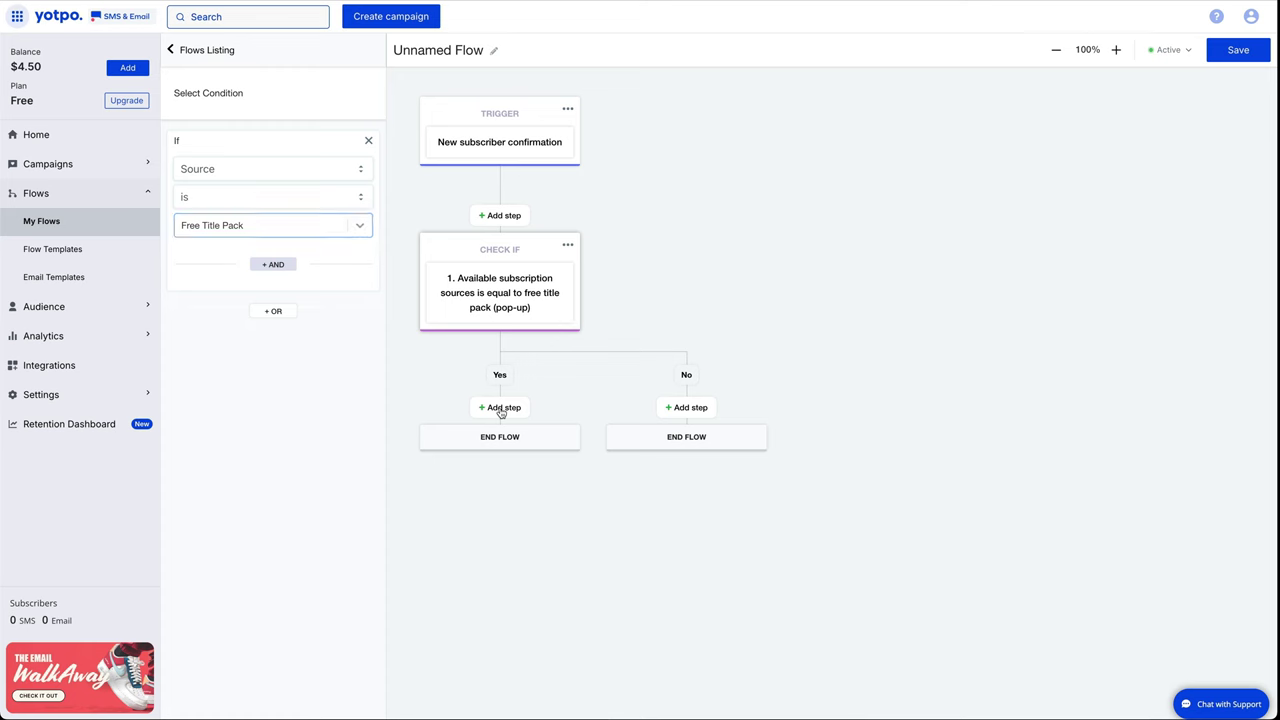
click(501, 411)
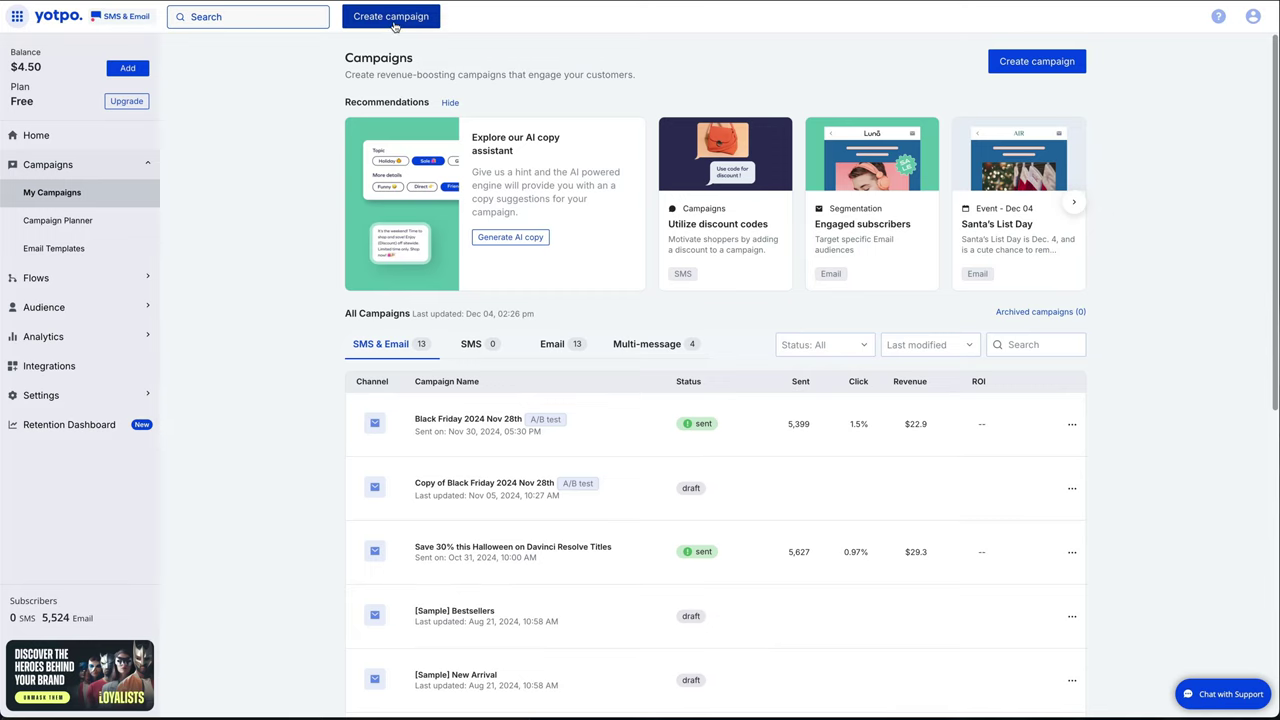
Step: Start a new email campaign and change its discount value from 10 to 30
click(395, 22)
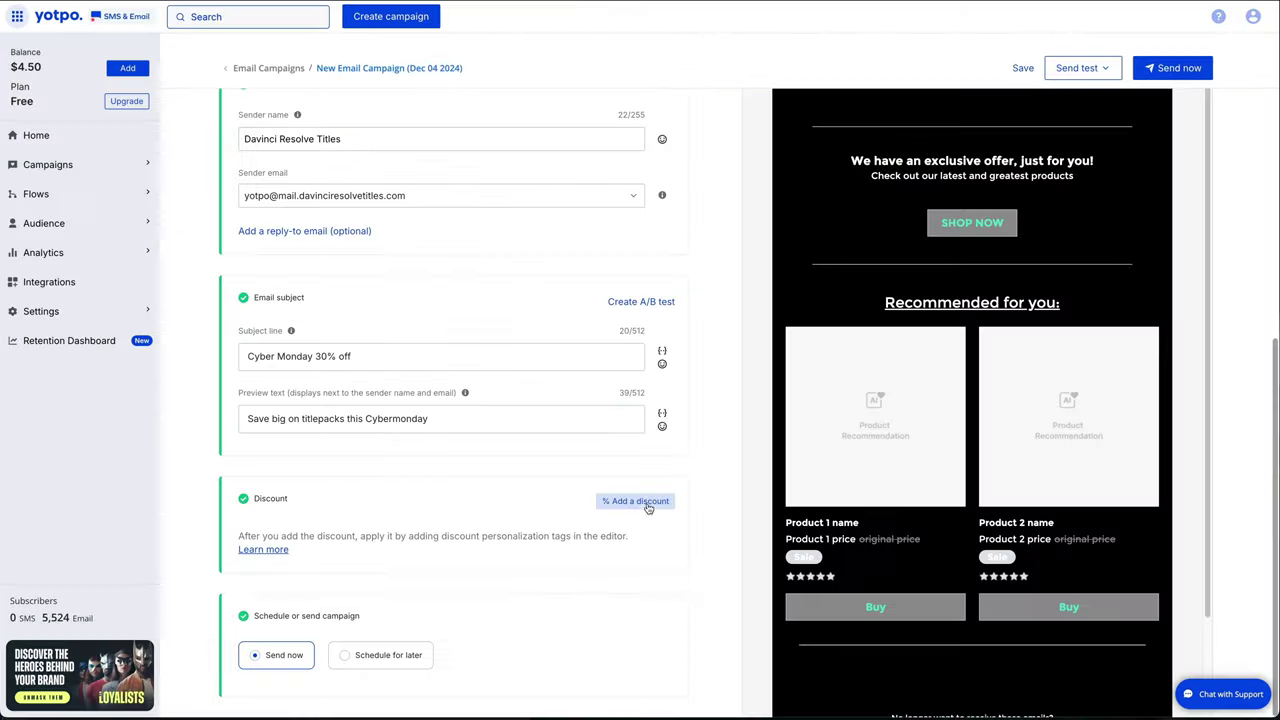
click(650, 502)
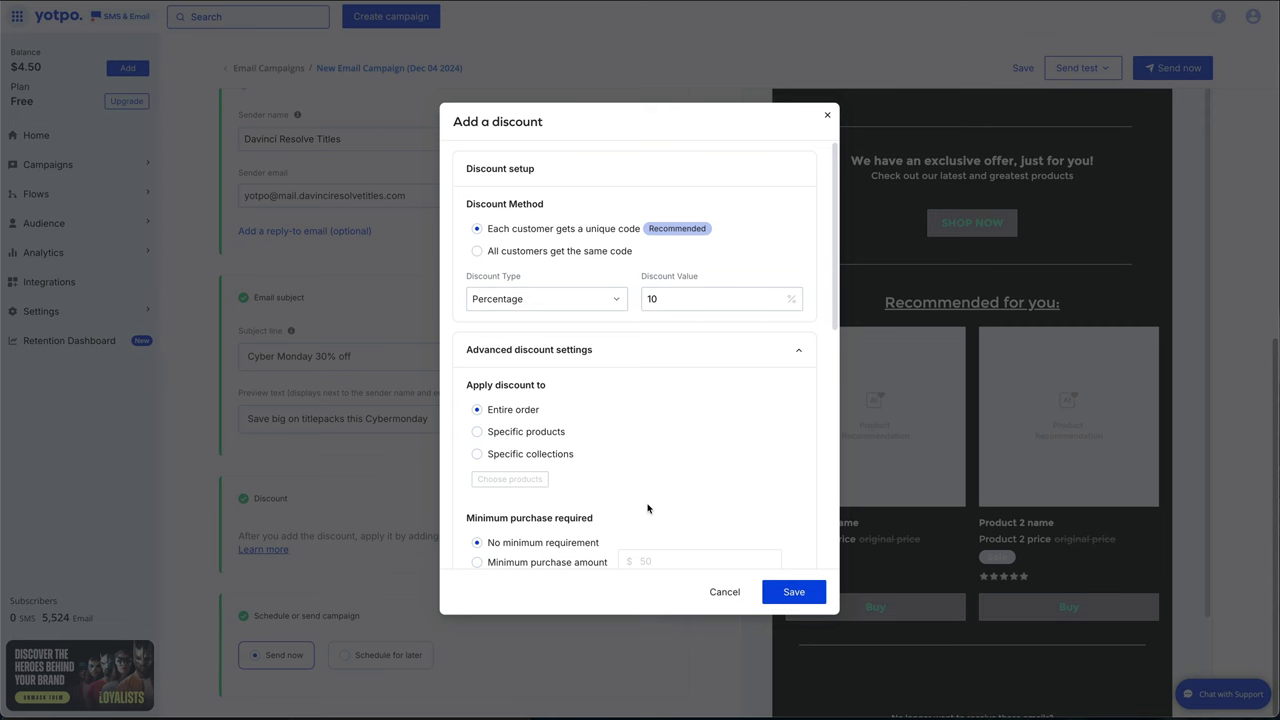
double_click(652, 299)
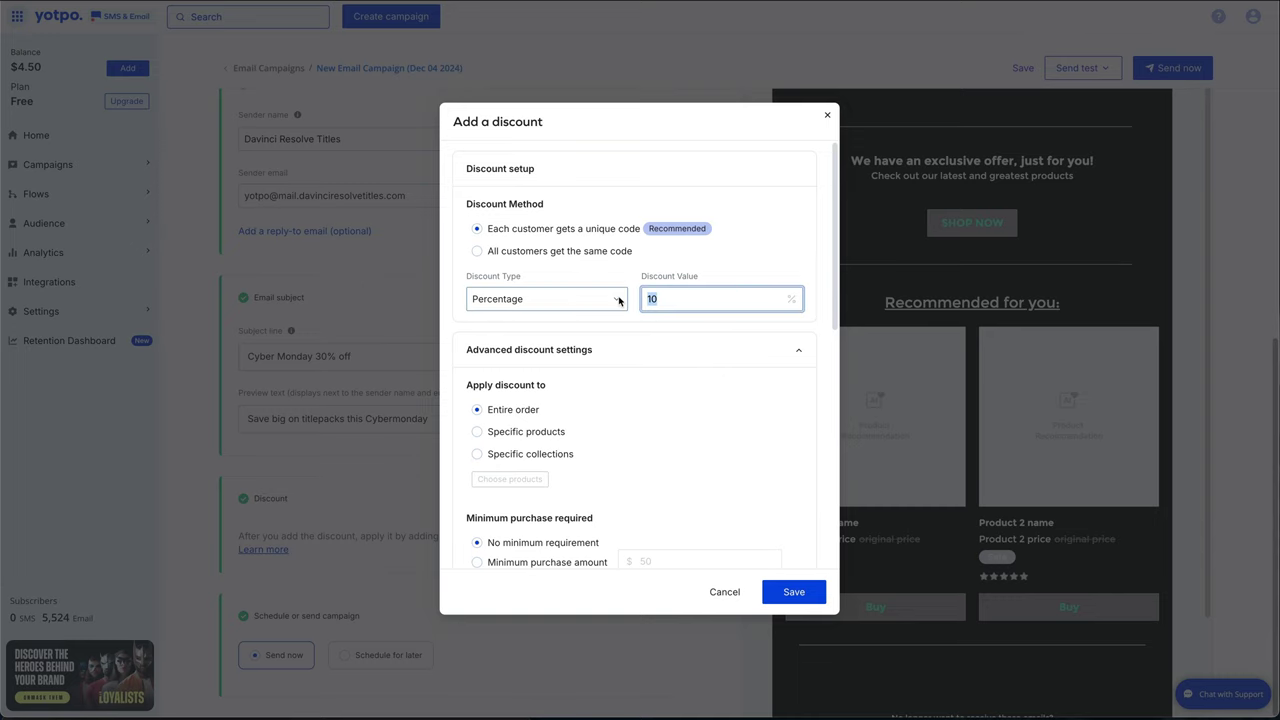
text(30)
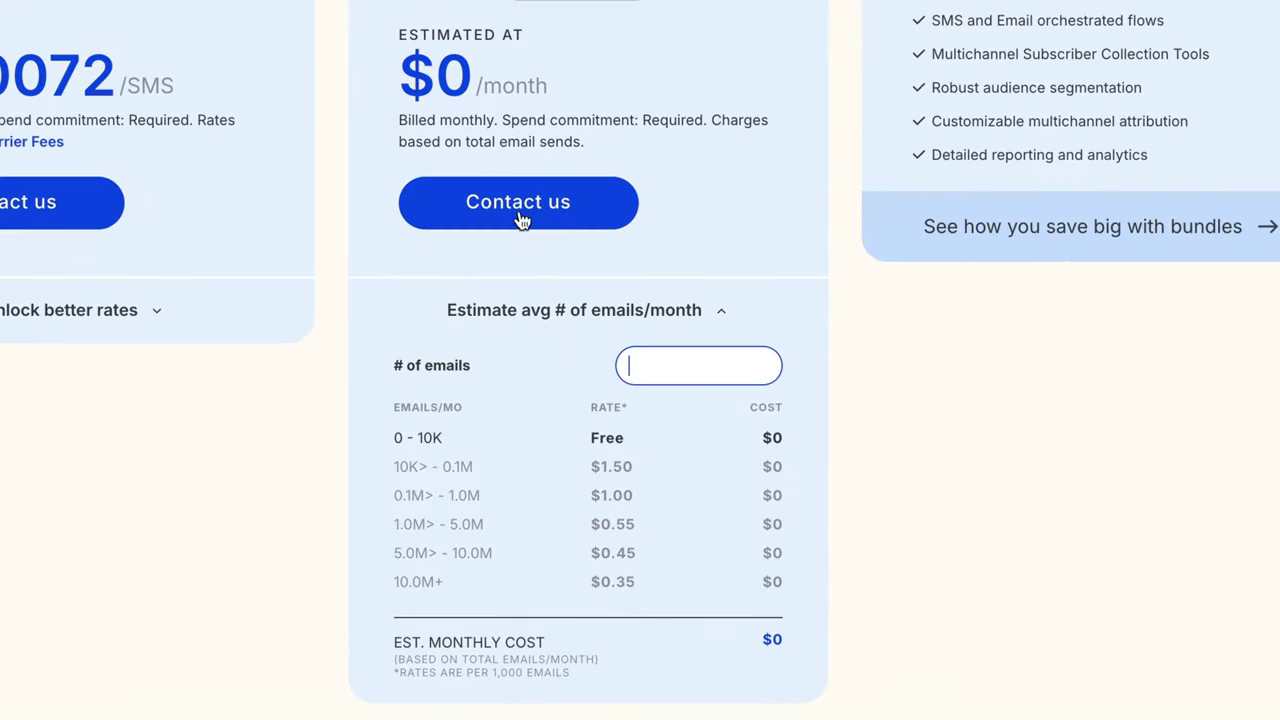
Step: Enter 20,000 emails in the Email pricing calculator and check the $15/month estimate
drag(372, 452, 494, 437)
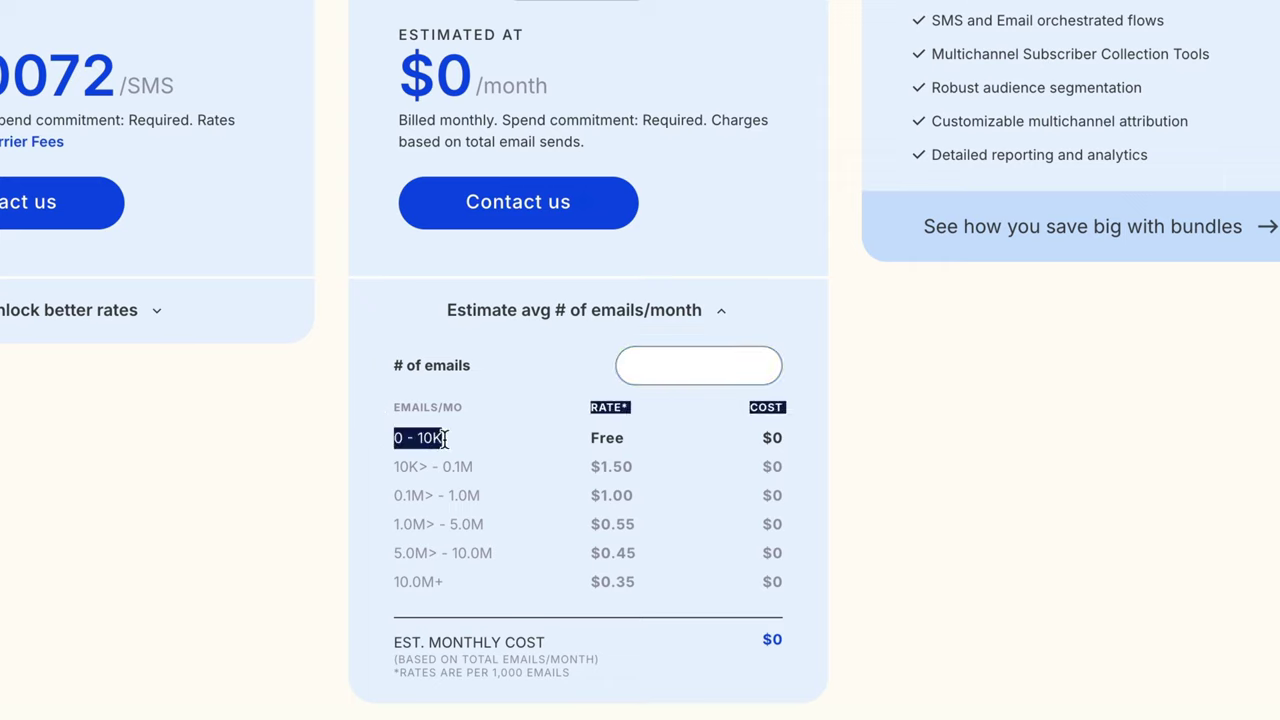
click(539, 439)
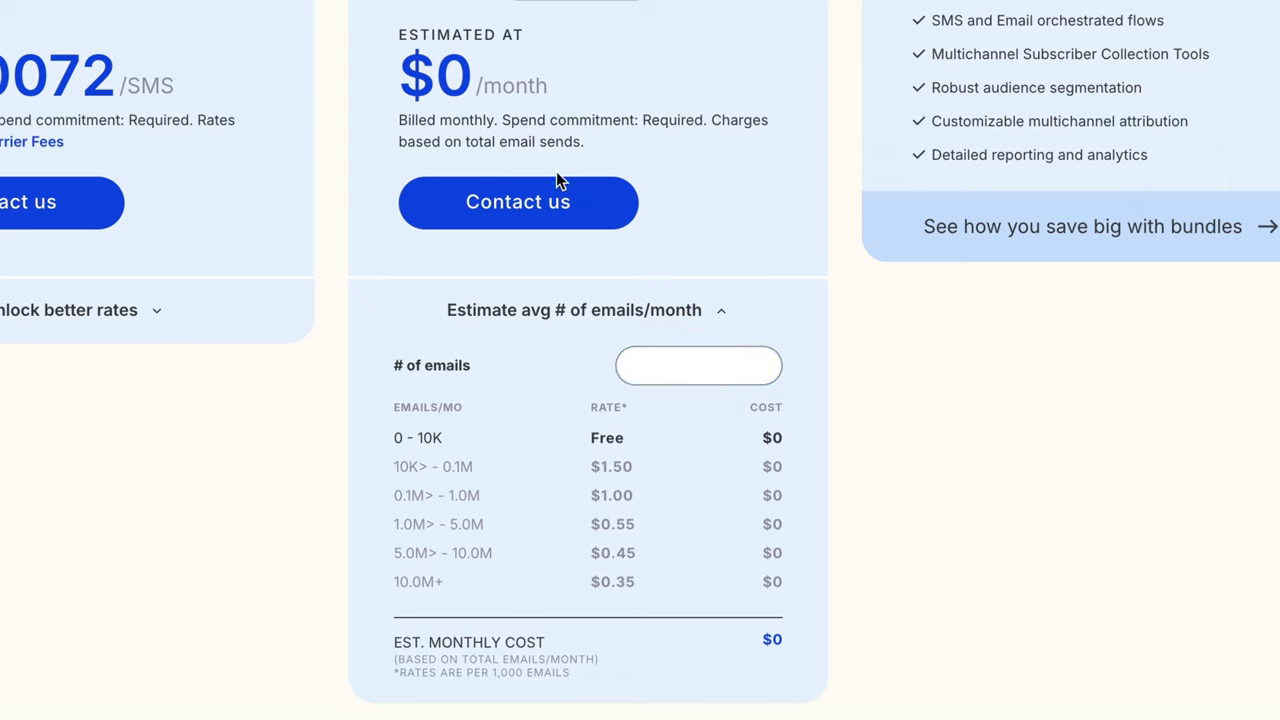
mouse_move(577, 2)
text(000)
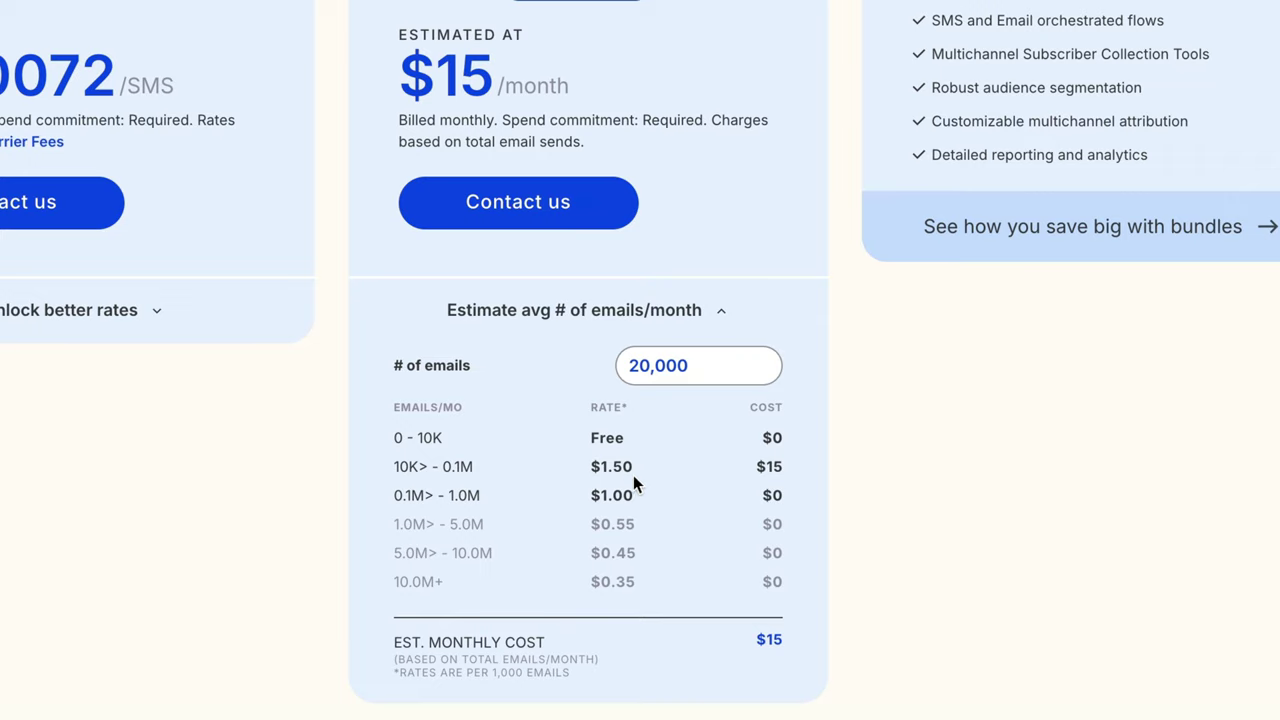
drag(753, 469, 789, 466)
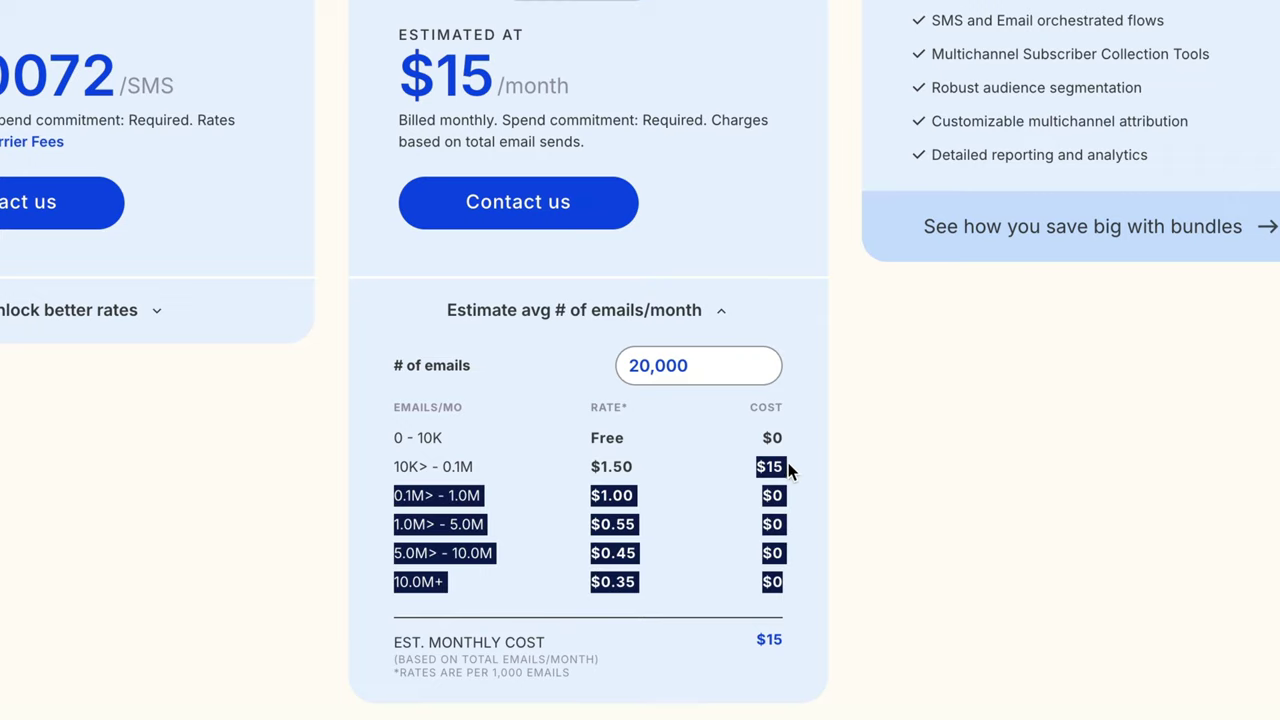
click(802, 474)
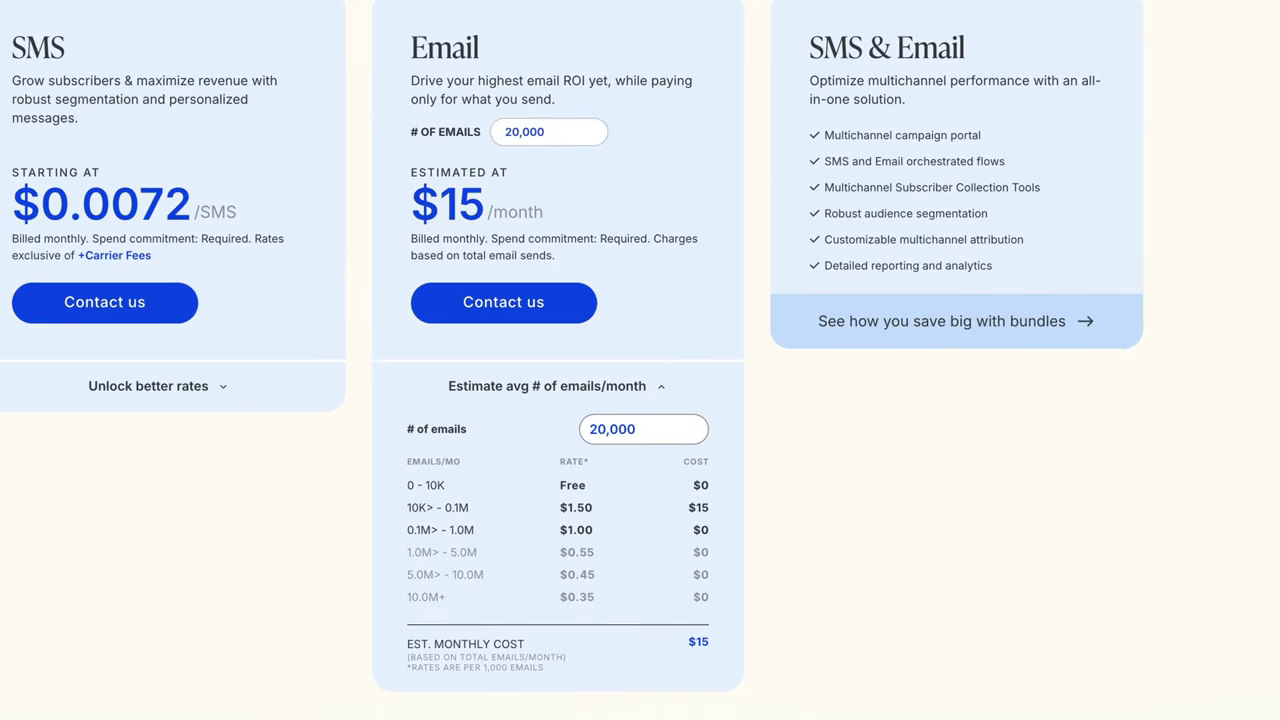
drag(545, 134, 470, 125)
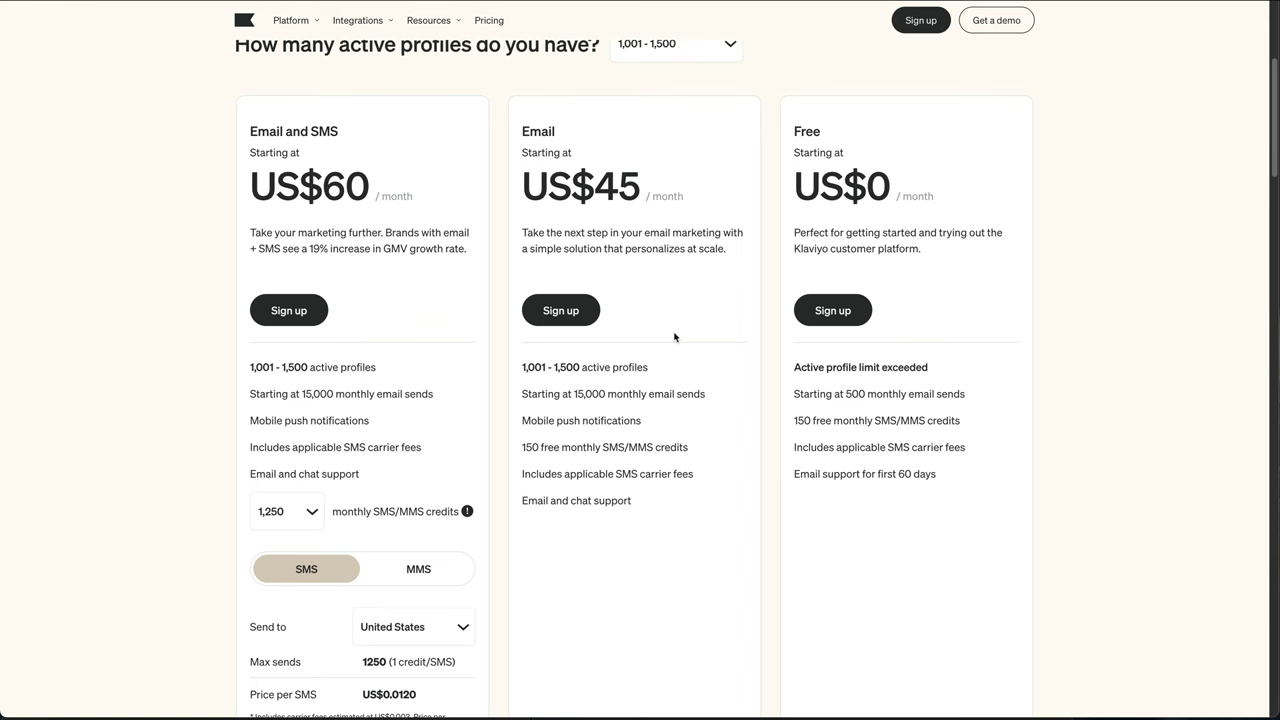
Step: Set active profiles to 10,001 - 10,500 and note the US$175 Email and US$190 Email and SMS prices
scroll(308, 157, up, 1)
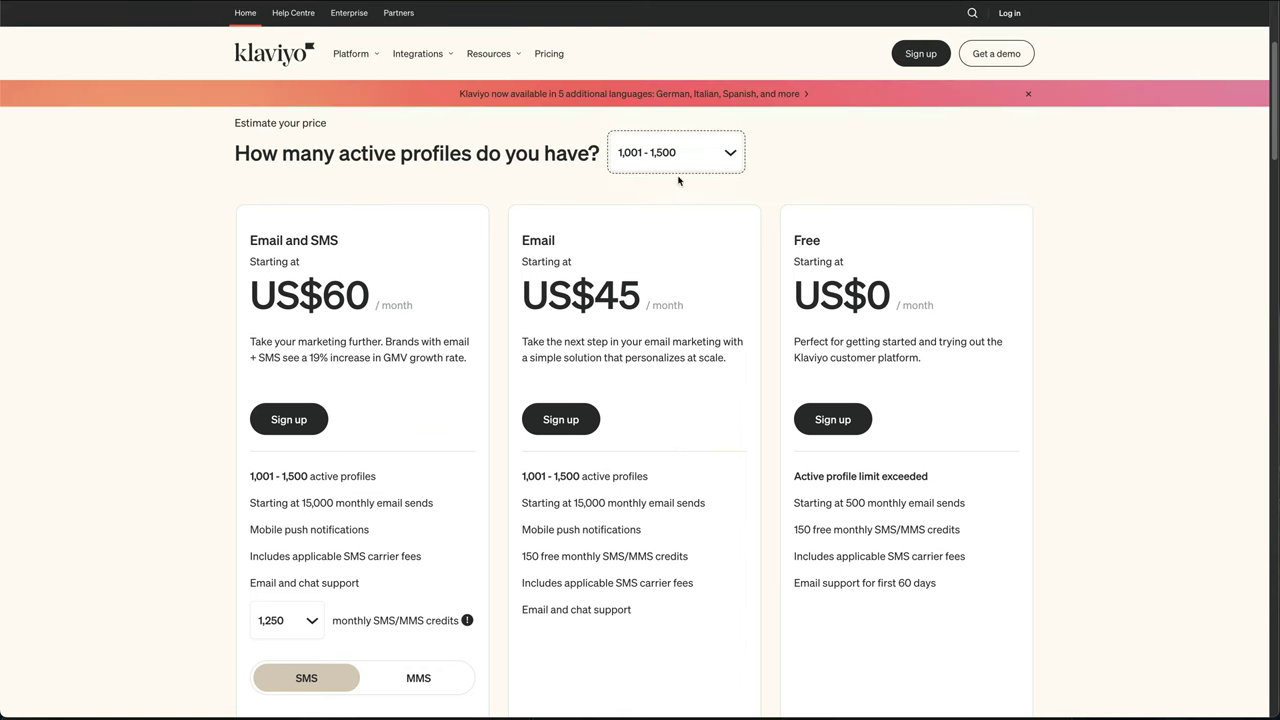
click(730, 155)
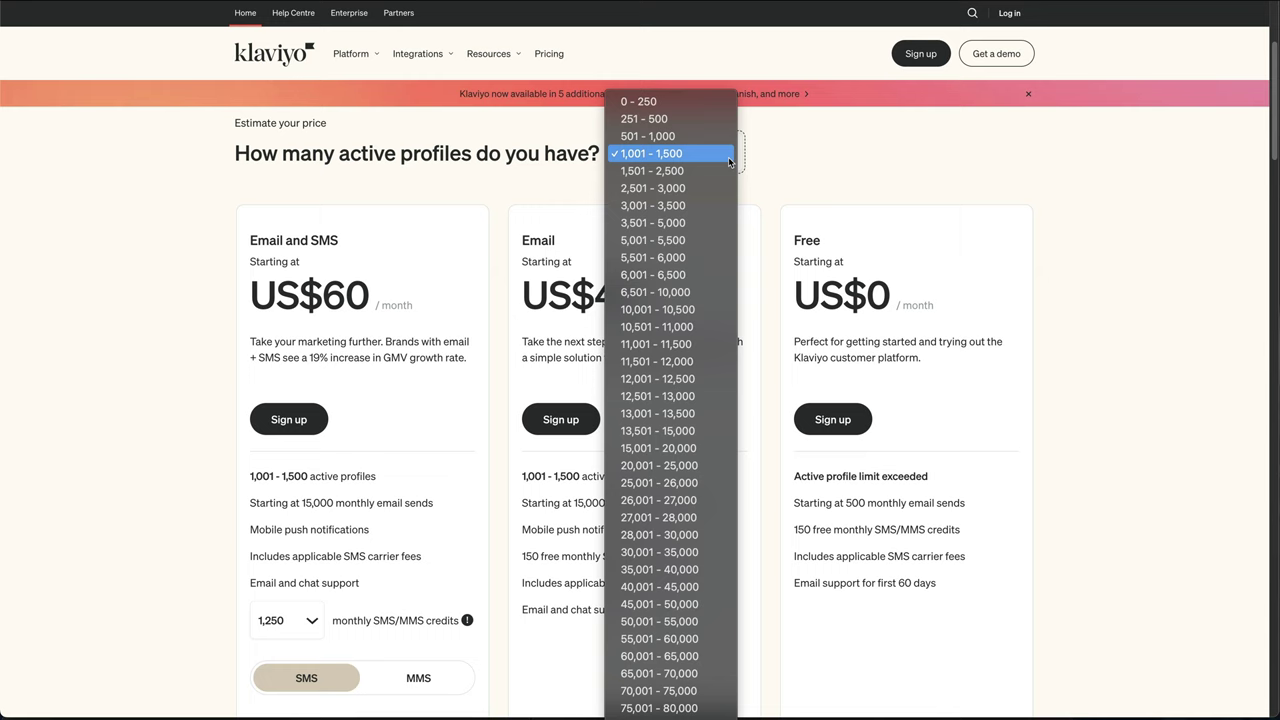
click(697, 309)
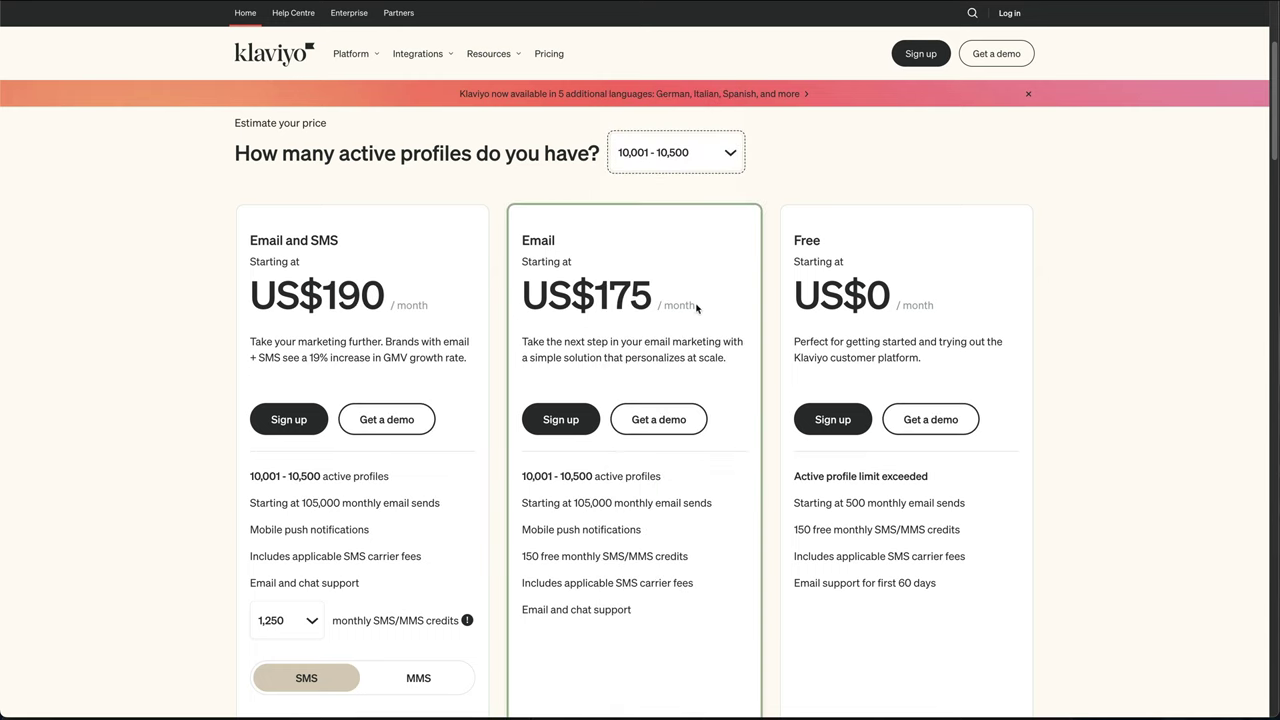
drag(595, 298, 648, 291)
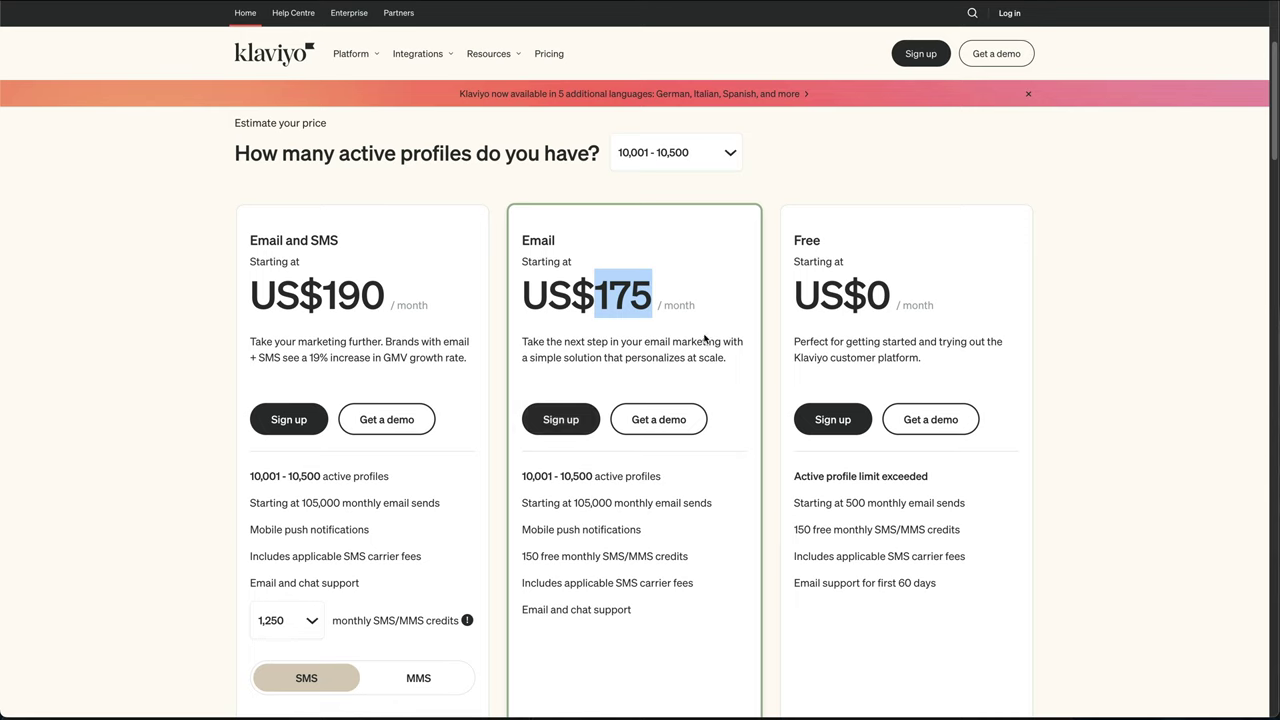
click(755, 347)
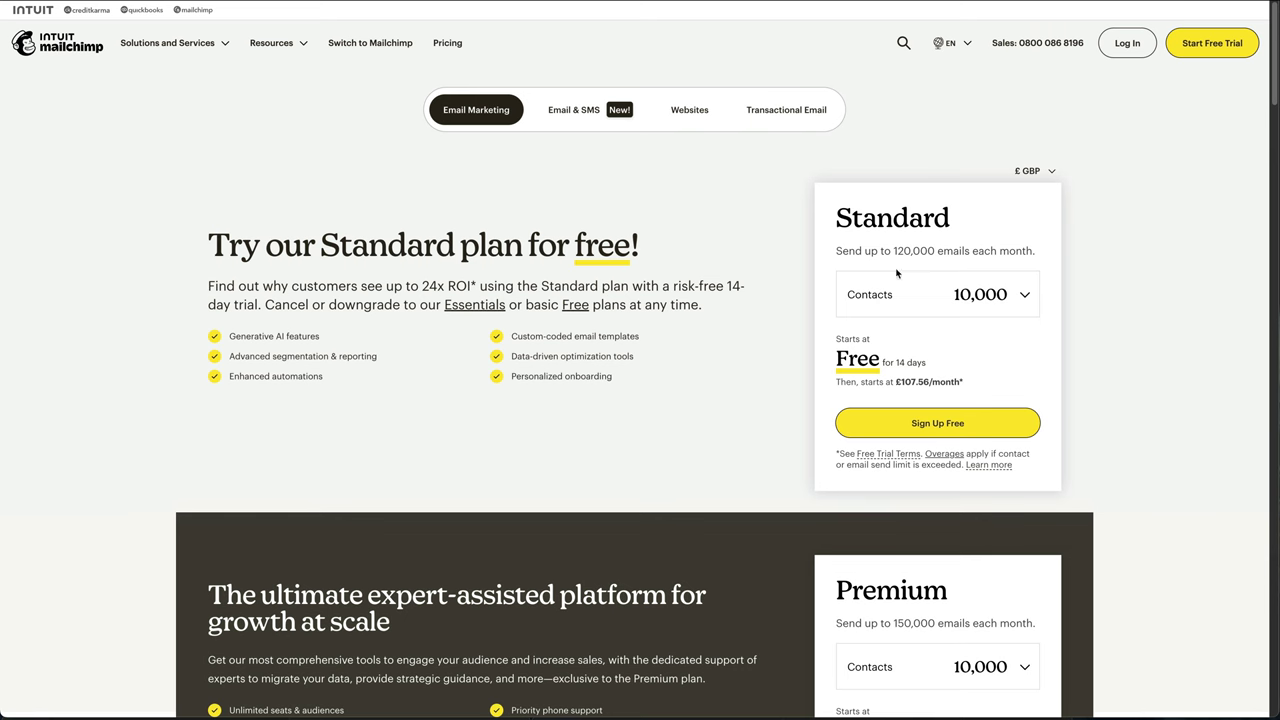
Step: Choose 15,000 contacts for the Standard plan, bringing it to £183.25/month
click(1024, 297)
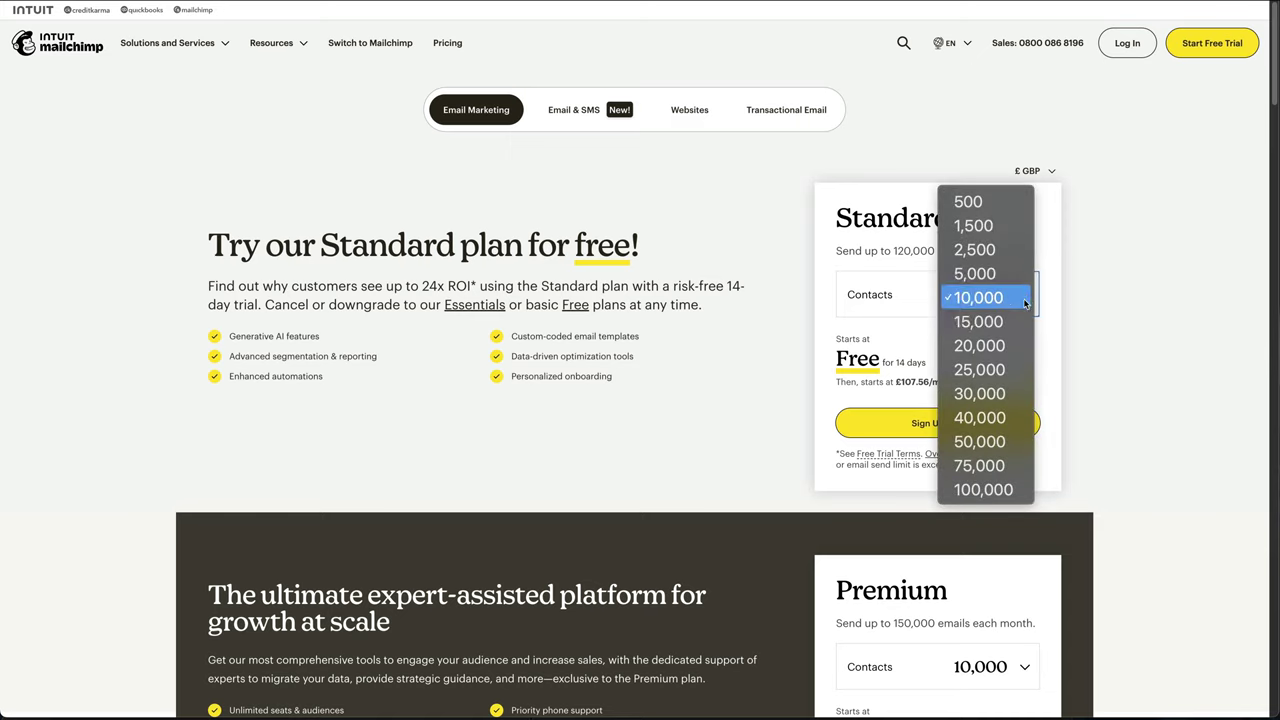
click(1010, 321)
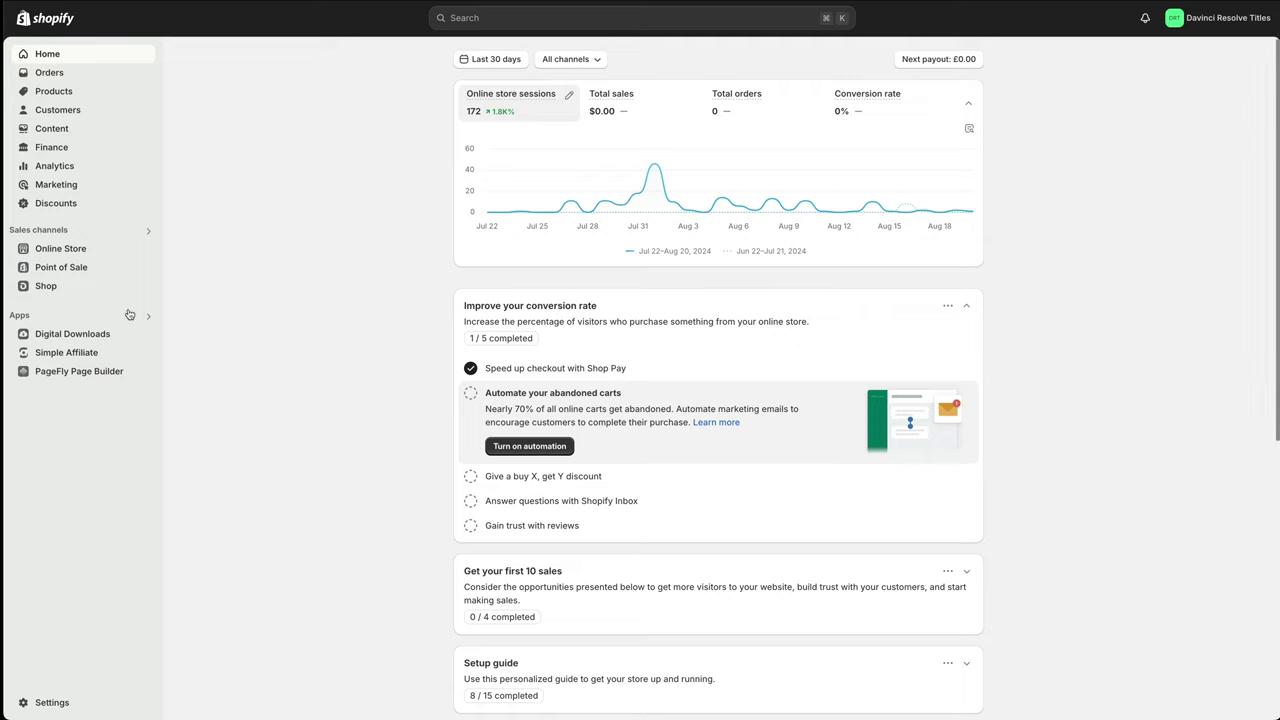
Step: Search apps for 'yotpo email' and install Yotpo Email Marketing & SMS, approving its data access
click(86, 317)
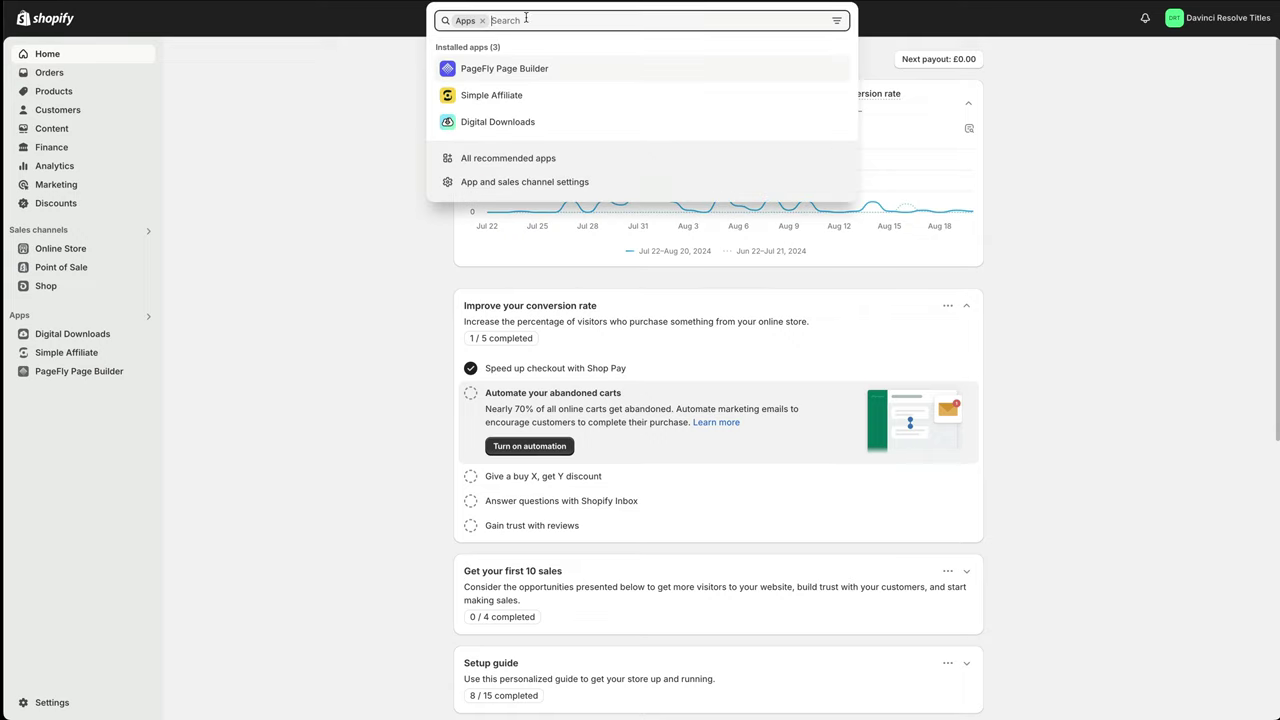
text(yotpo email)
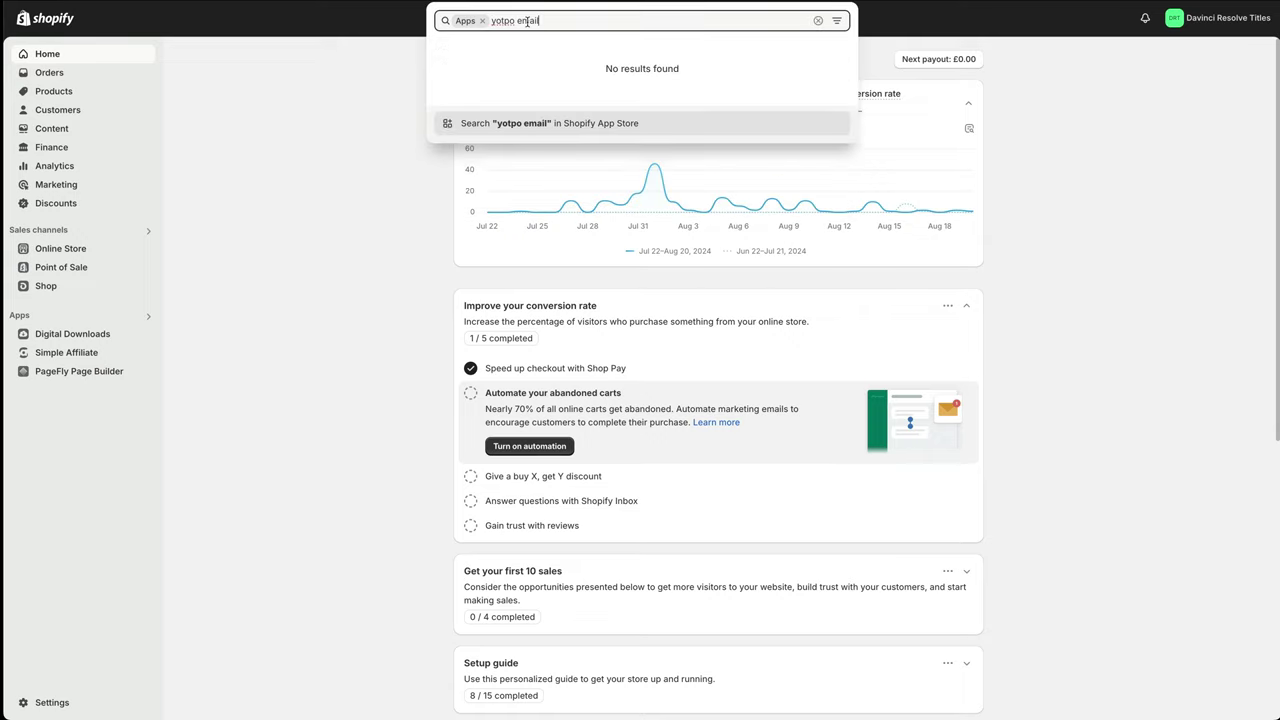
key(Return)
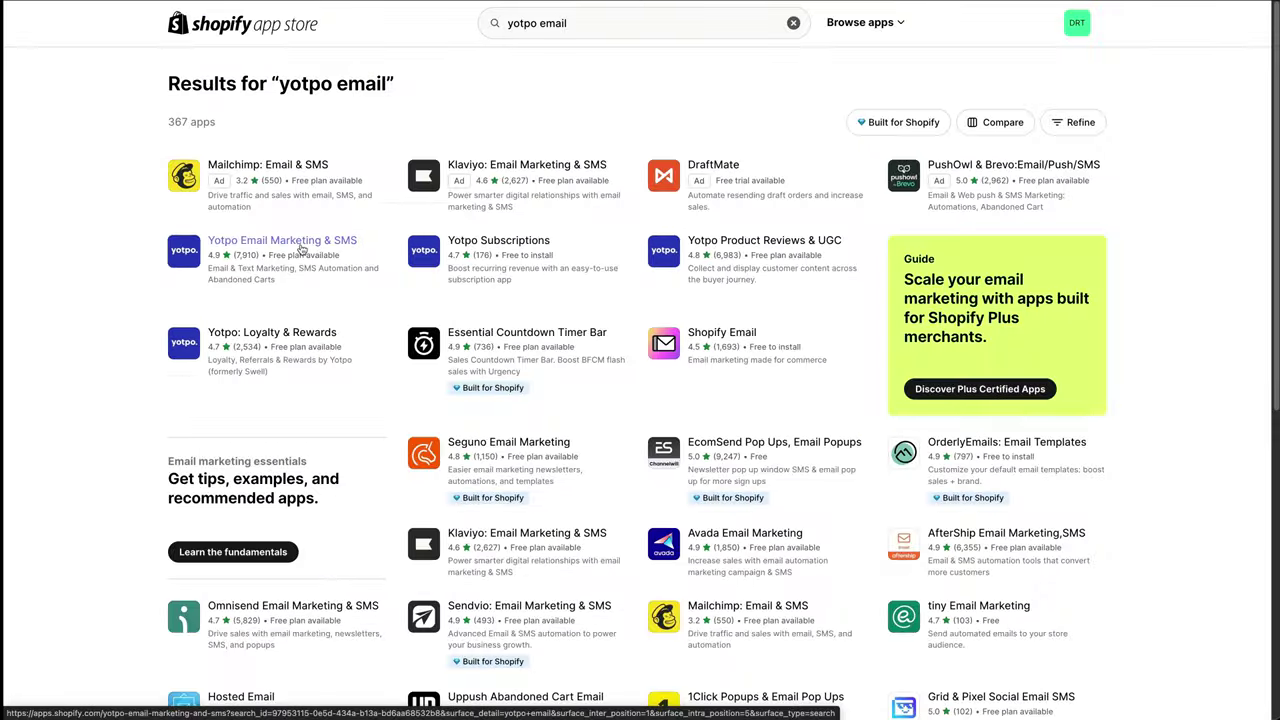
click(300, 244)
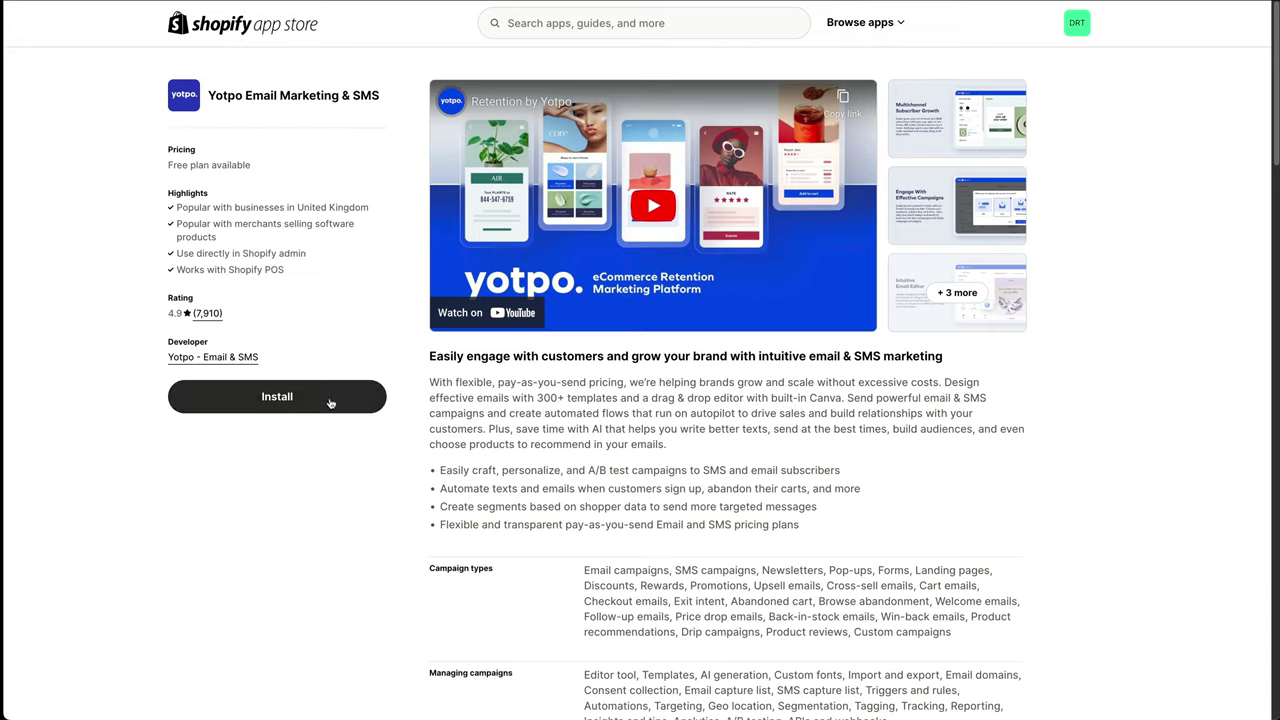
click(294, 402)
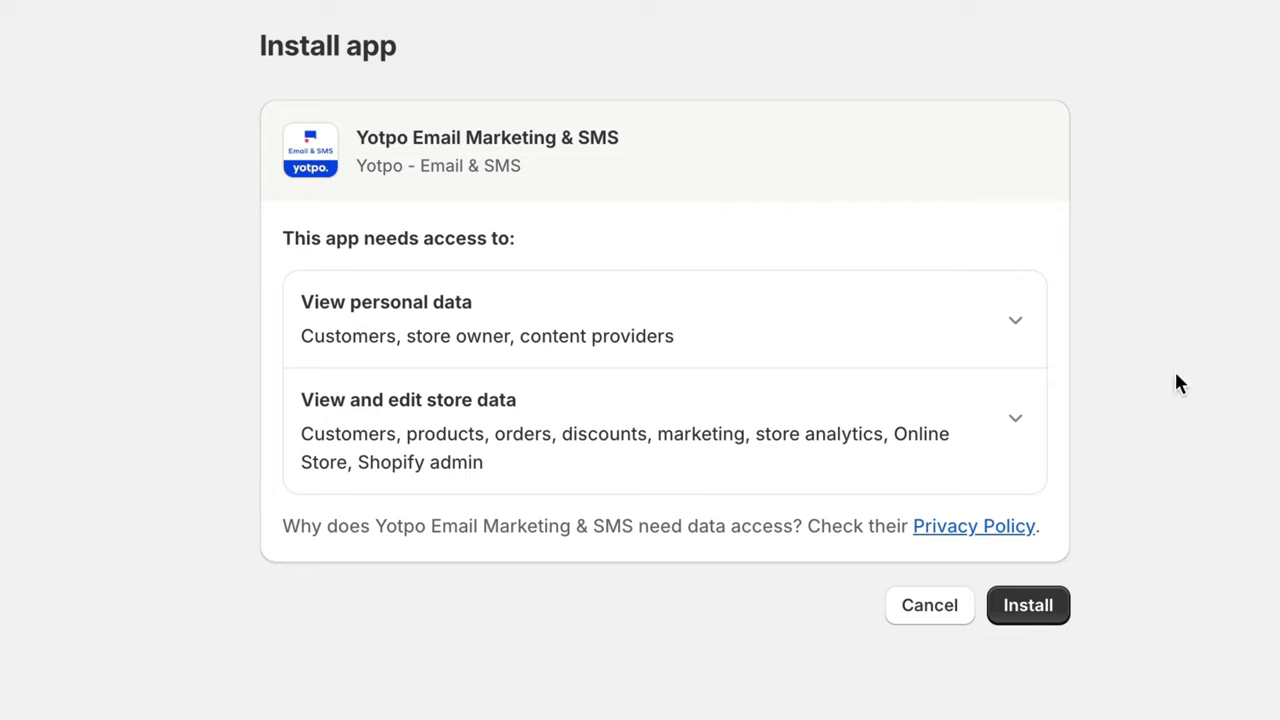
click(1025, 614)
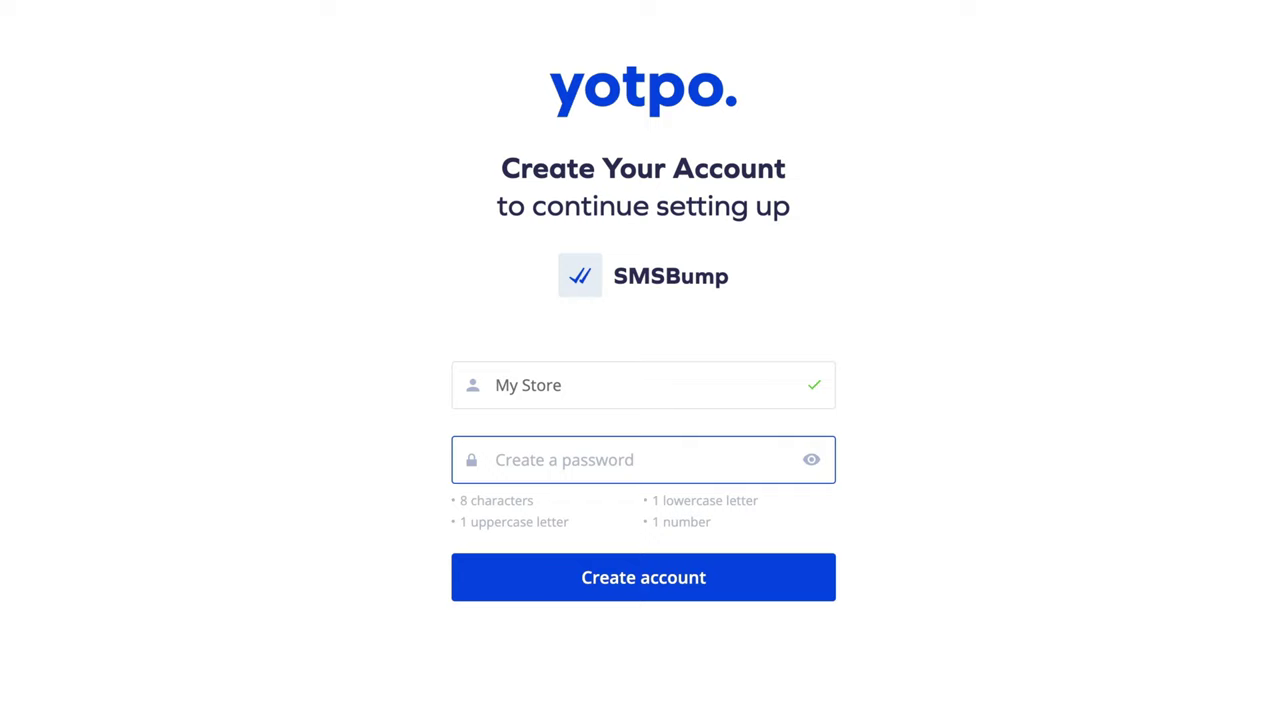
Step: Edit the default My Store name and create the Yotpo account
click(532, 390)
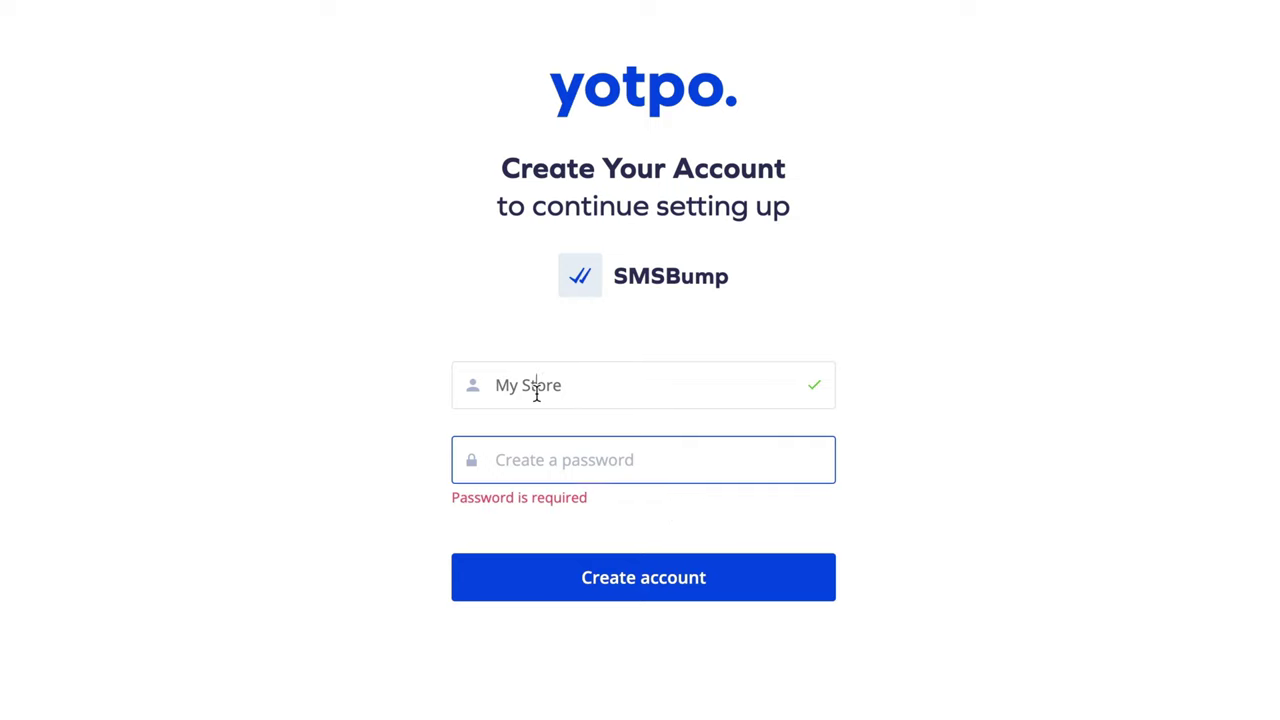
drag(582, 386, 437, 386)
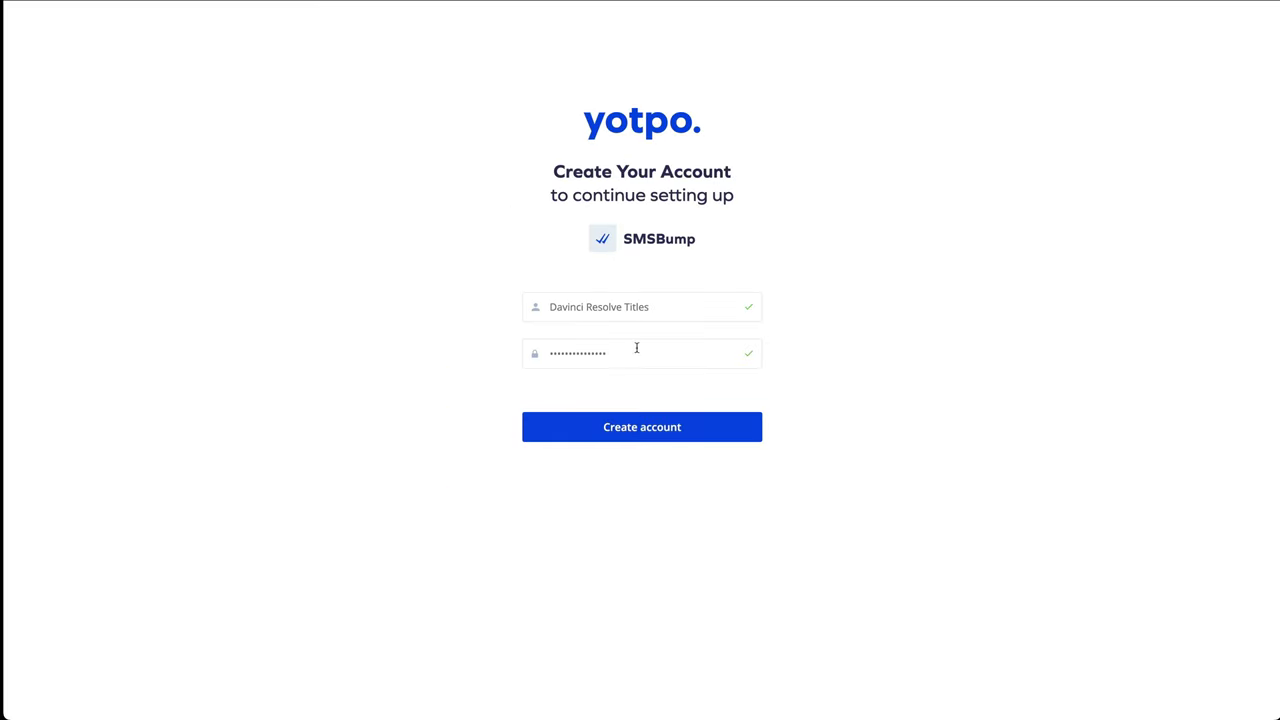
click(645, 432)
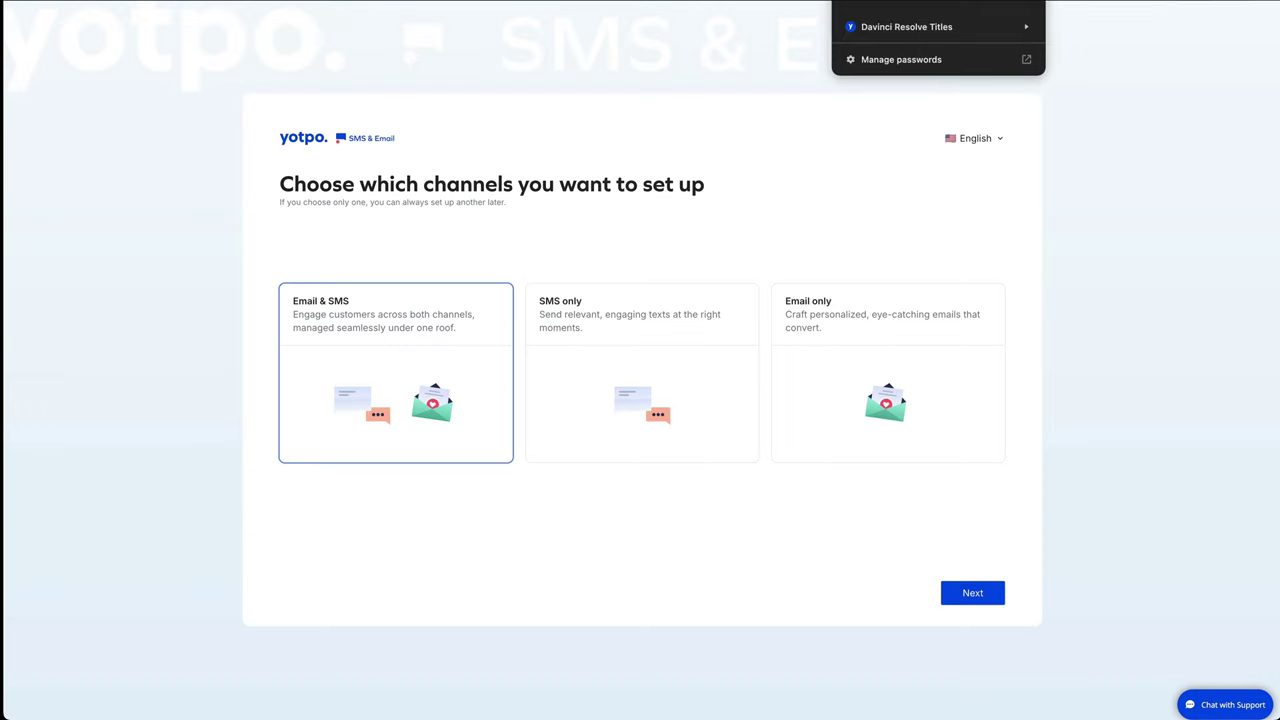
Step: Dismiss the password prompt and NPS survey, then continue with Email & SMS channels
click(1070, 64)
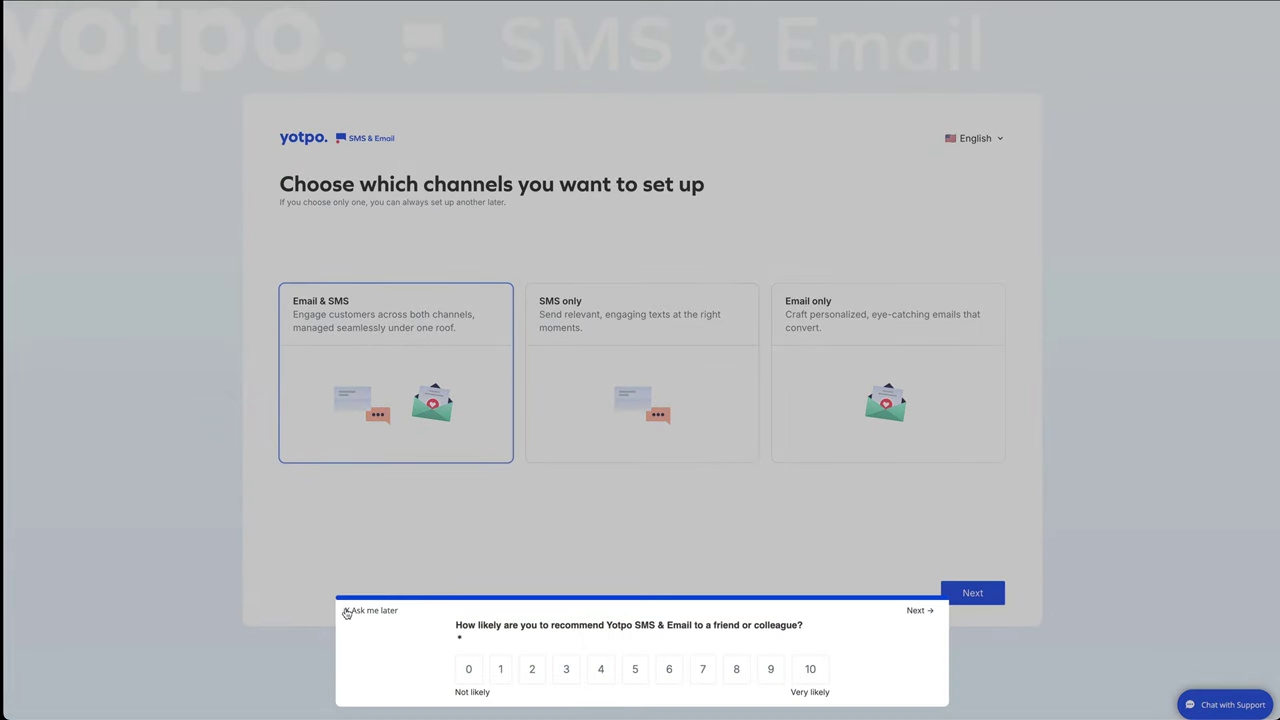
click(346, 612)
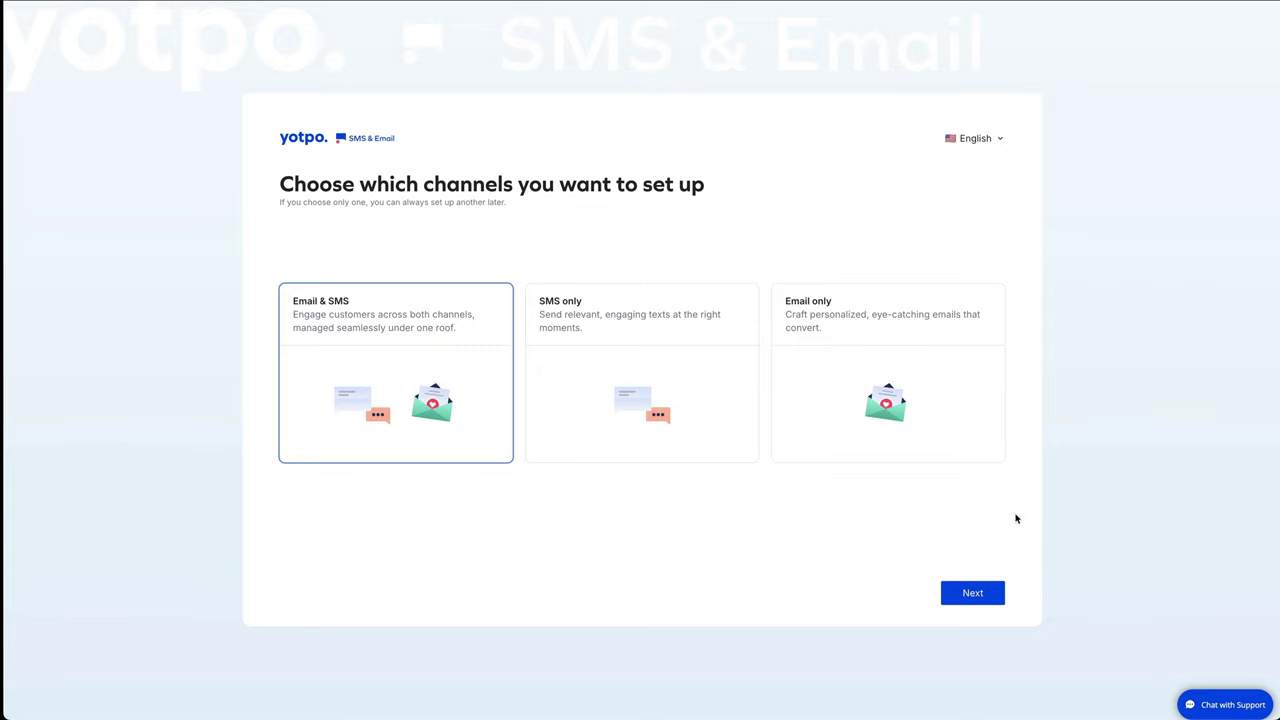
click(980, 591)
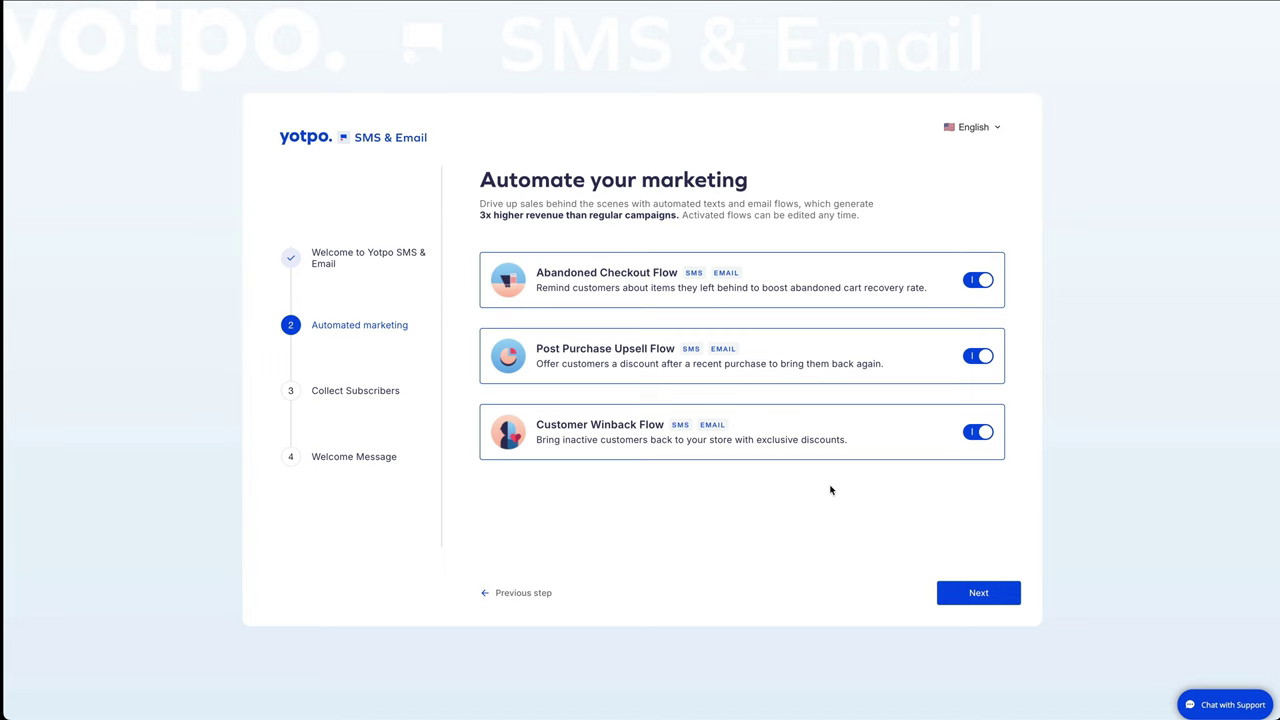
Step: Keep the three automated flows on and defer the subscriber pop-up until later
click(978, 594)
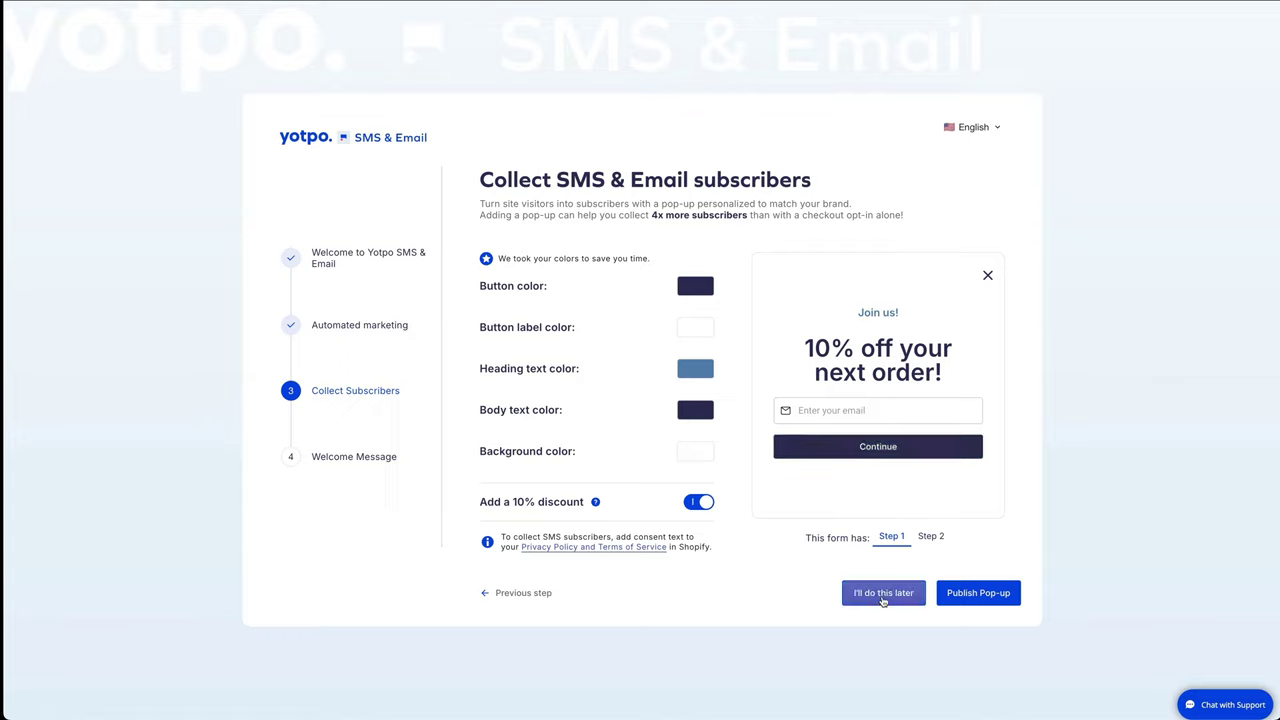
click(883, 596)
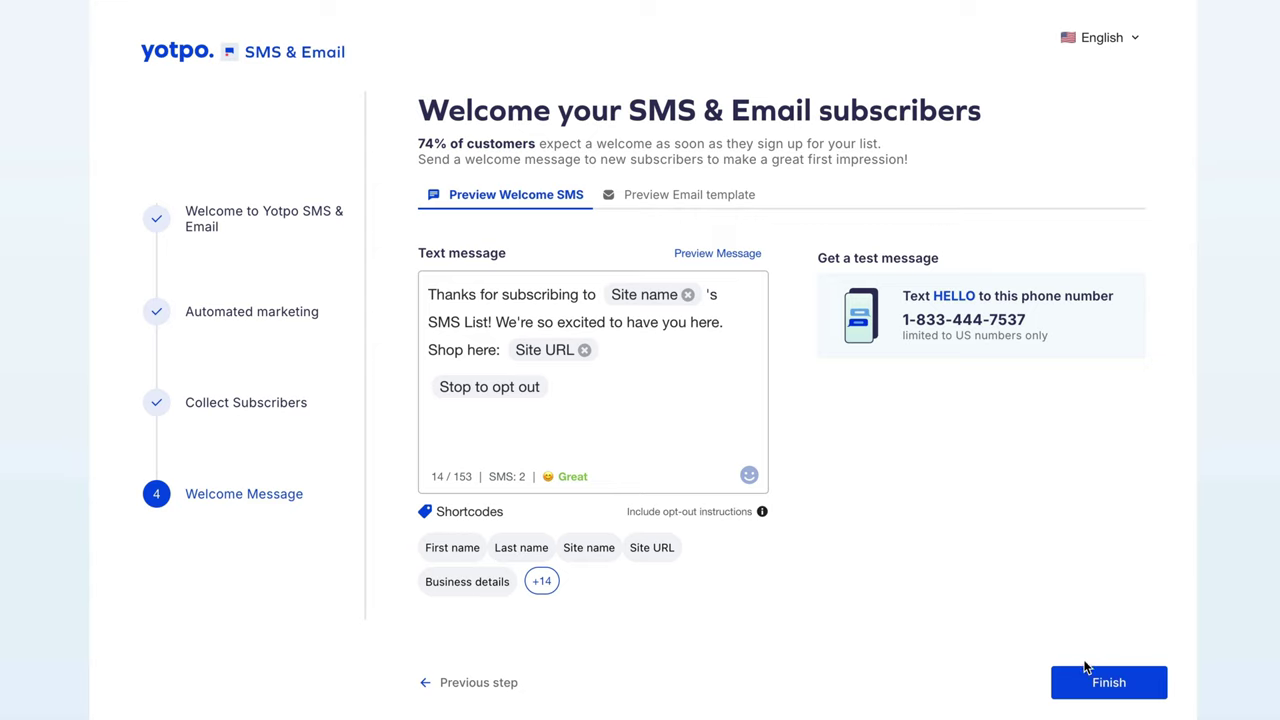
Step: Finish onboarding, apply 8 PM–8 AM quiet hours, dismiss the deliverability banner, and open support chat
click(1136, 692)
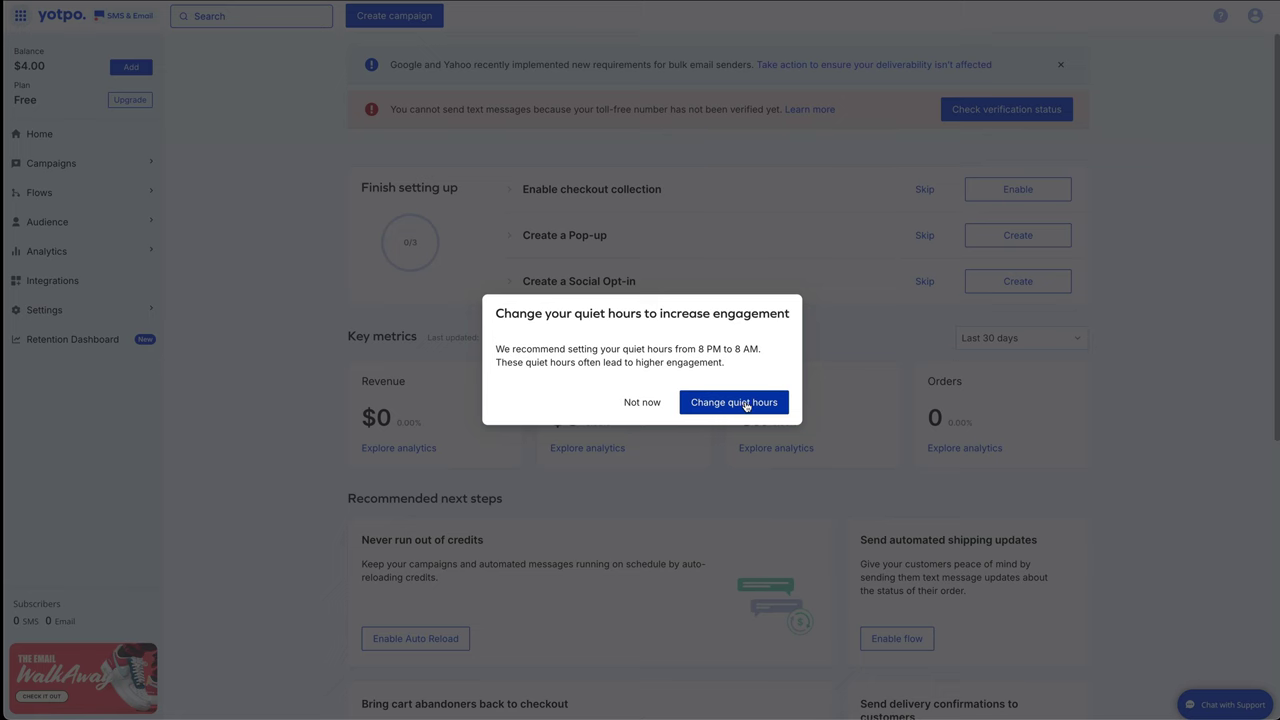
click(745, 406)
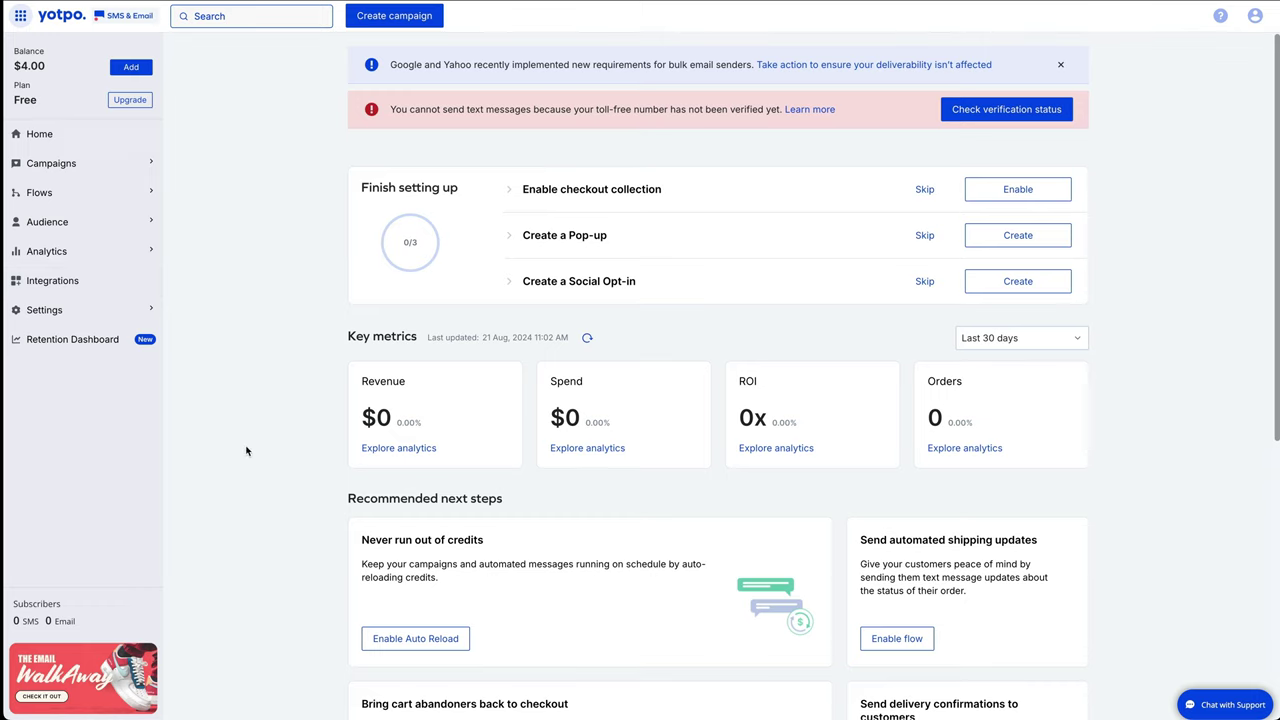
click(1061, 67)
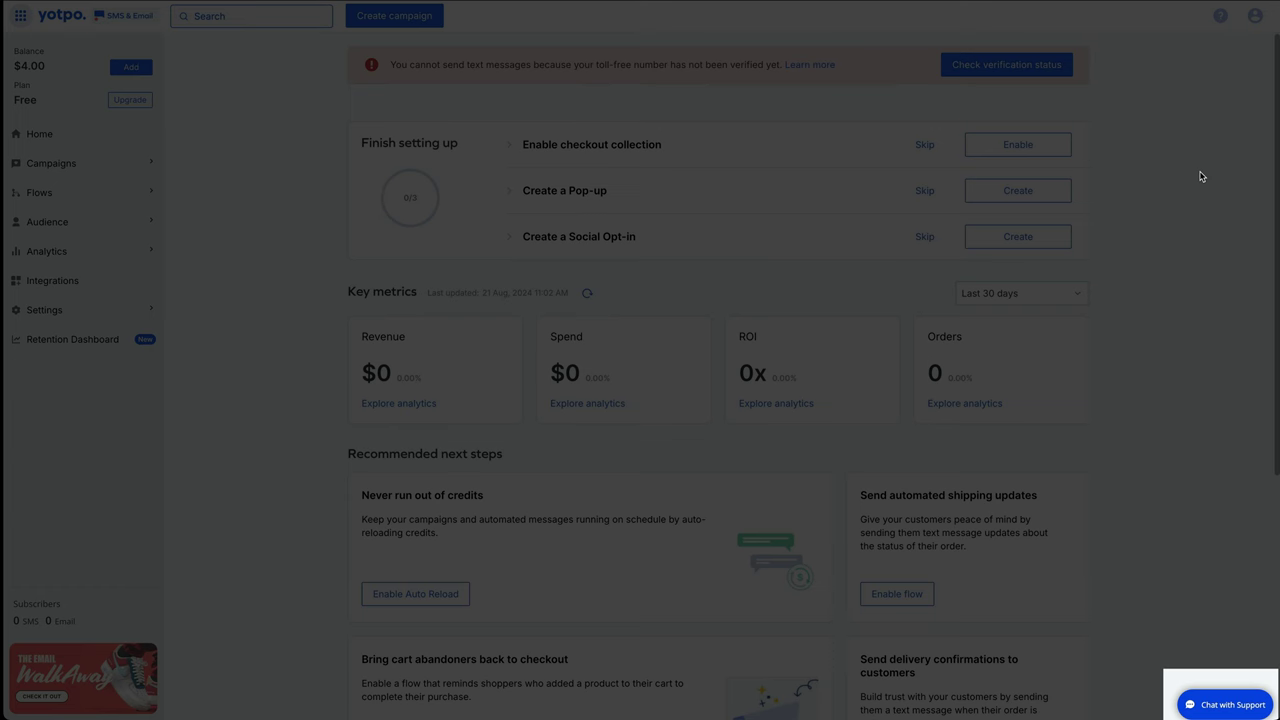
click(1224, 706)
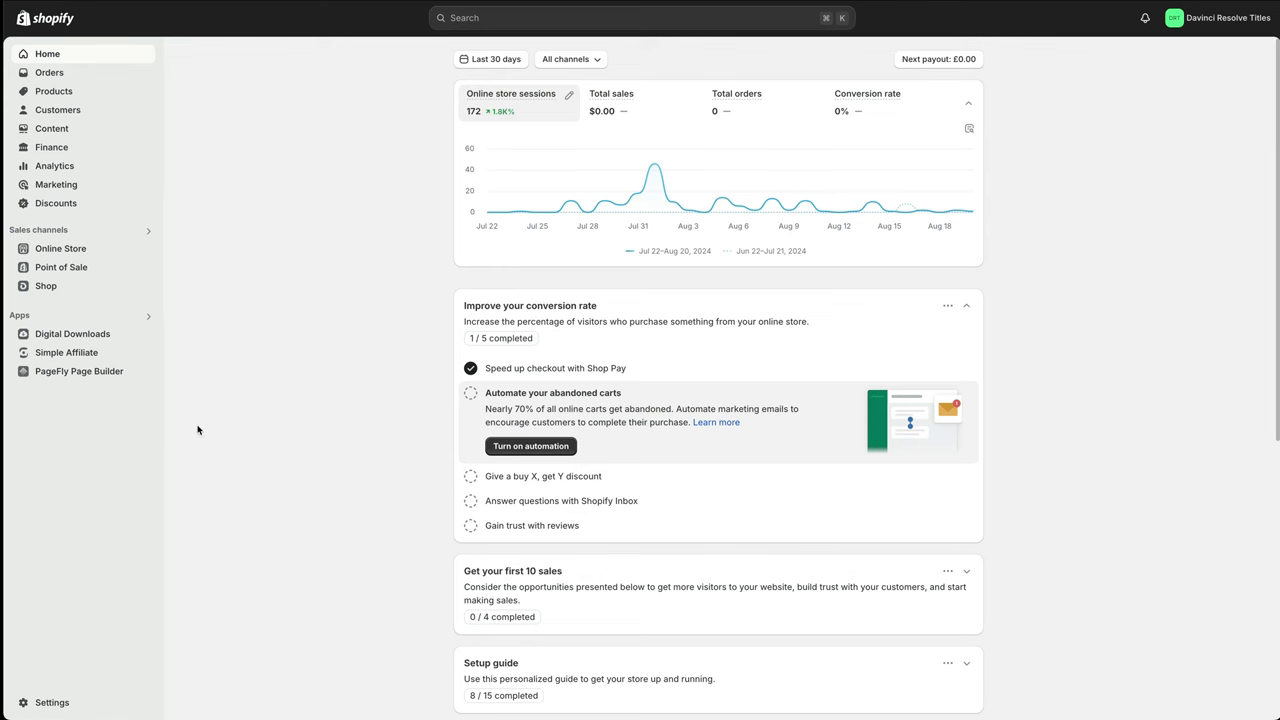
Step: Find Yotpo Email Marketing & SMS through store search with 'yo' and pin it to navigation
key(super+k)
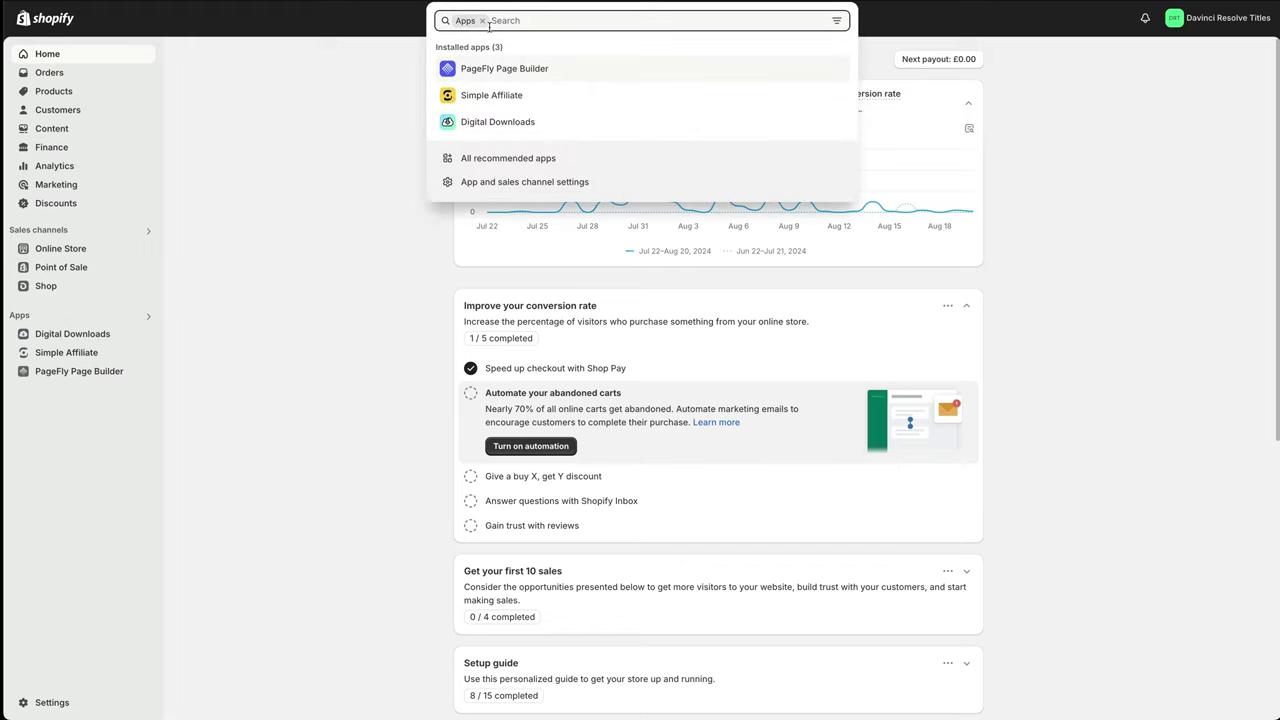
text(yotp)
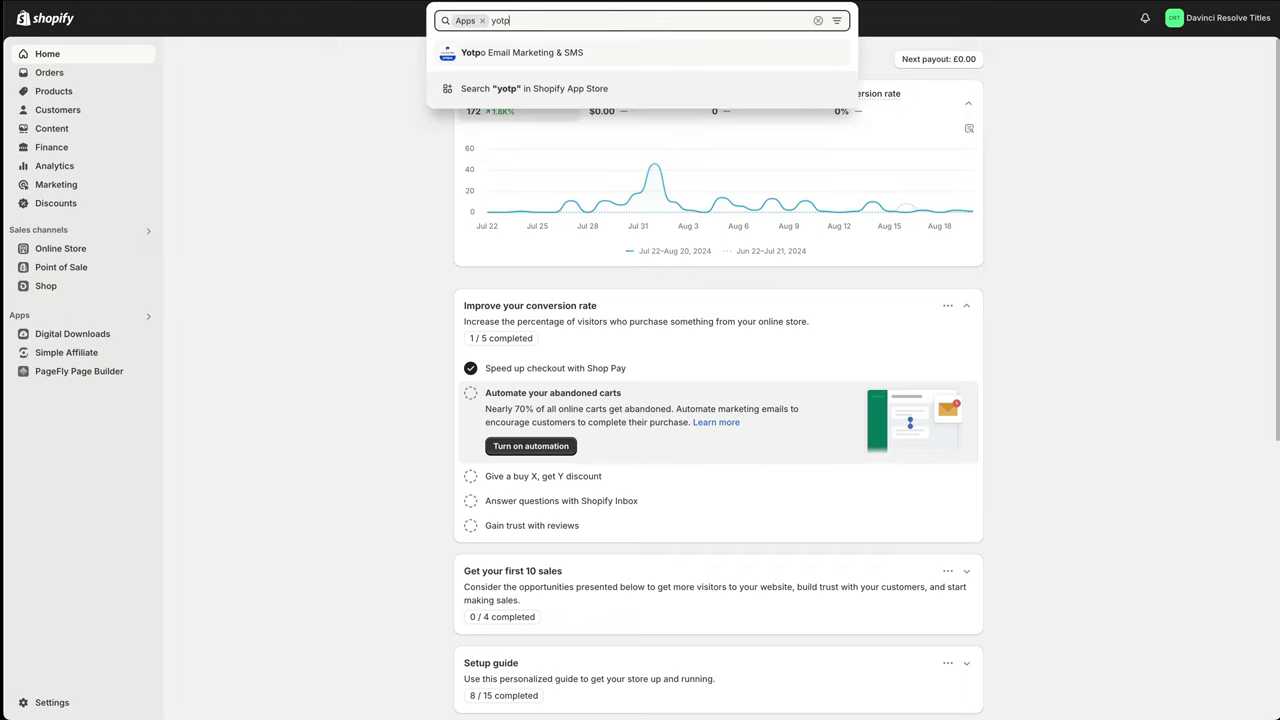
click(484, 54)
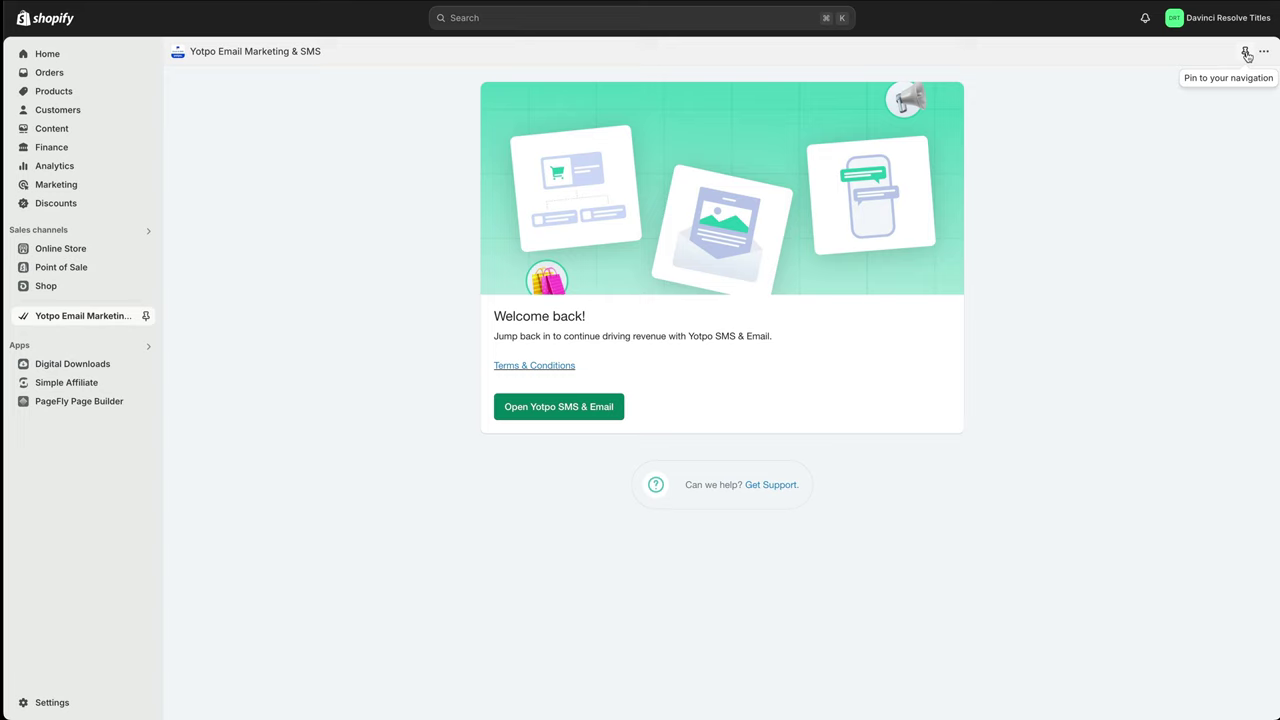
click(1246, 53)
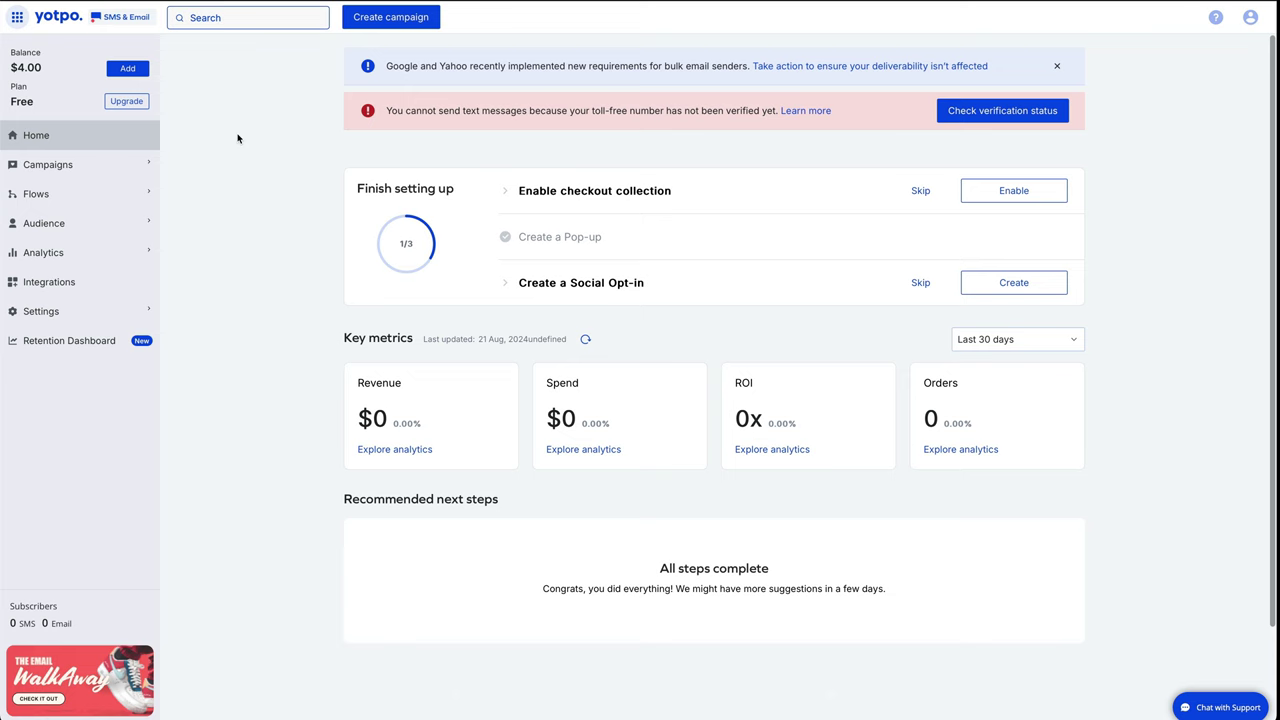
Step: In Lists & Segments, create an empty list named 'Lead Magnet - Free Title Pack'
click(90, 224)
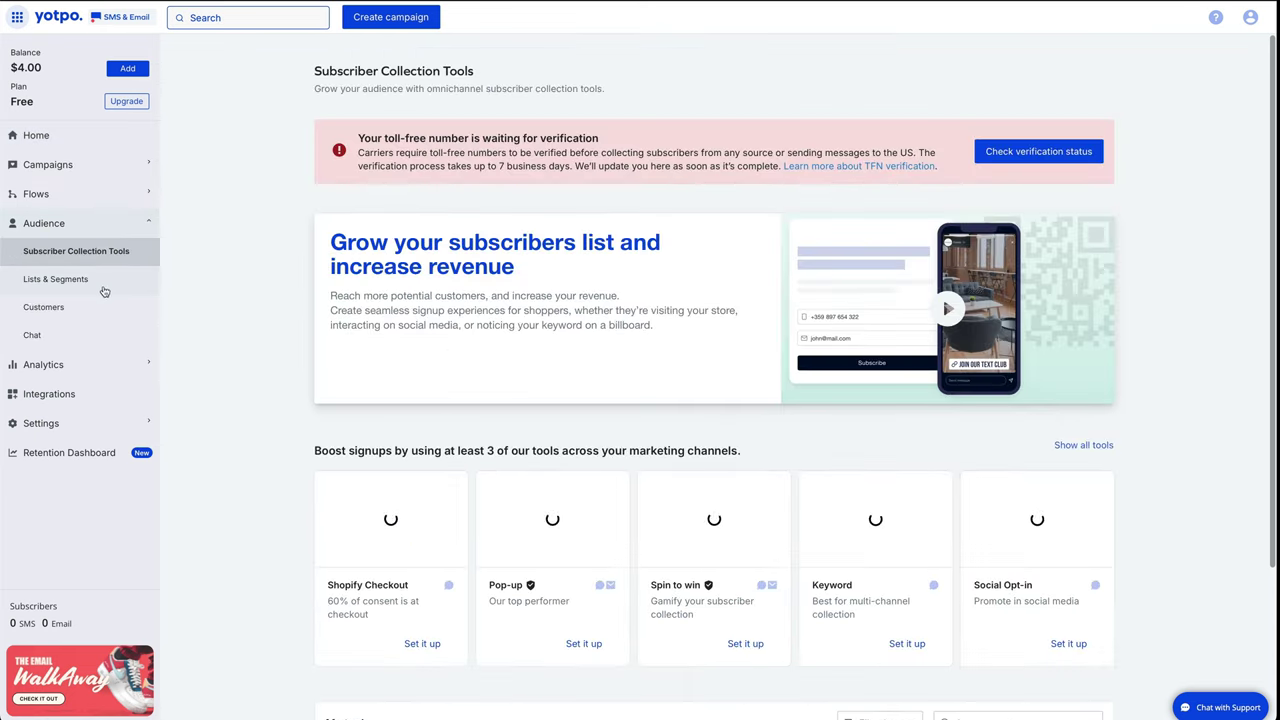
click(103, 289)
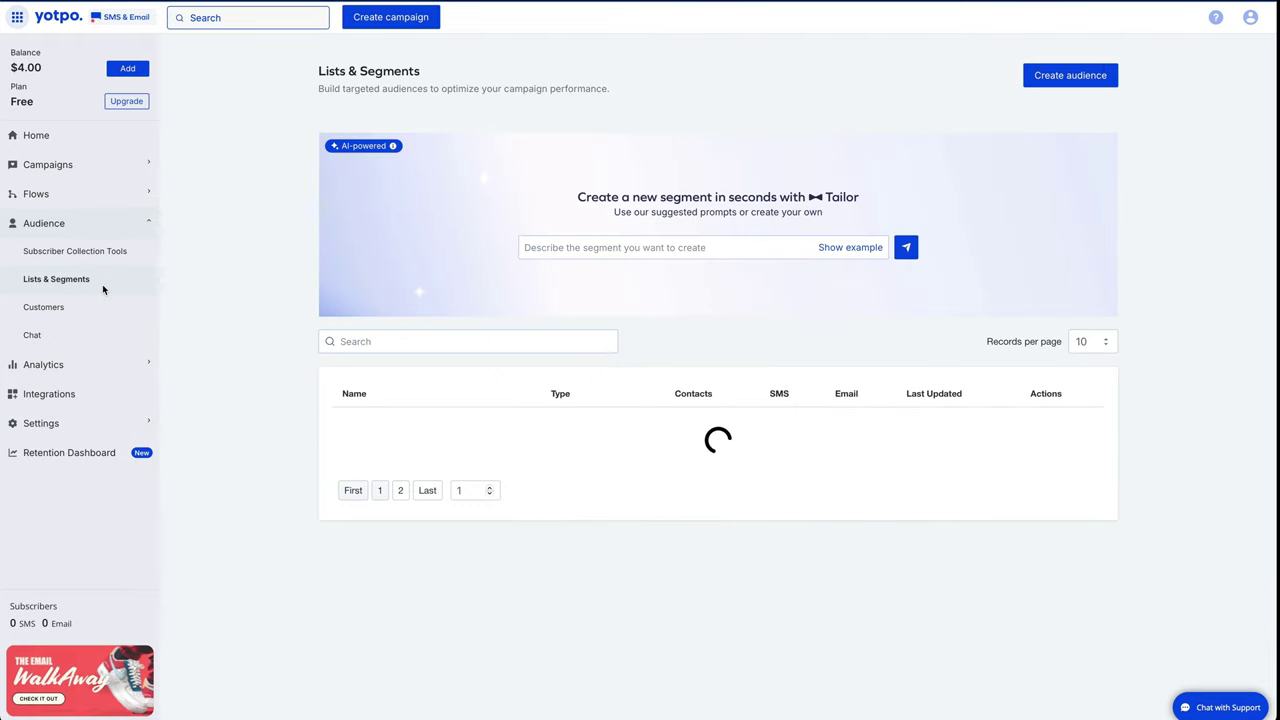
click(102, 284)
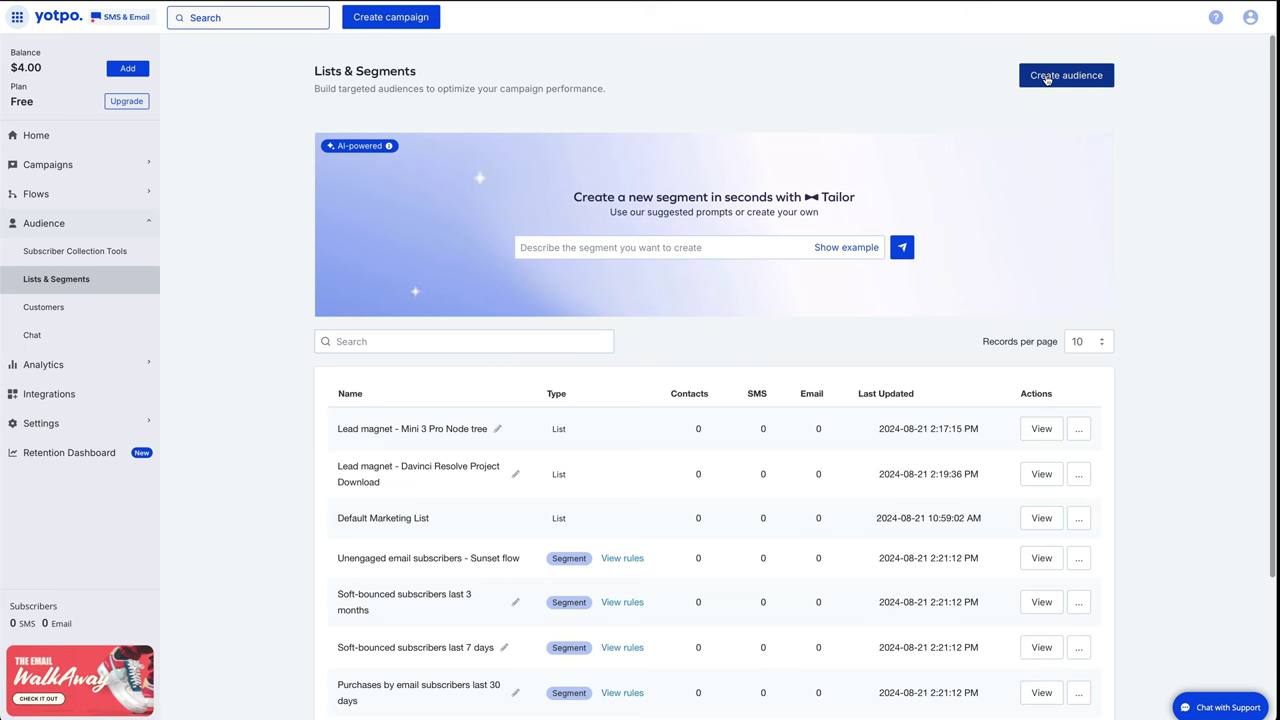
click(1047, 79)
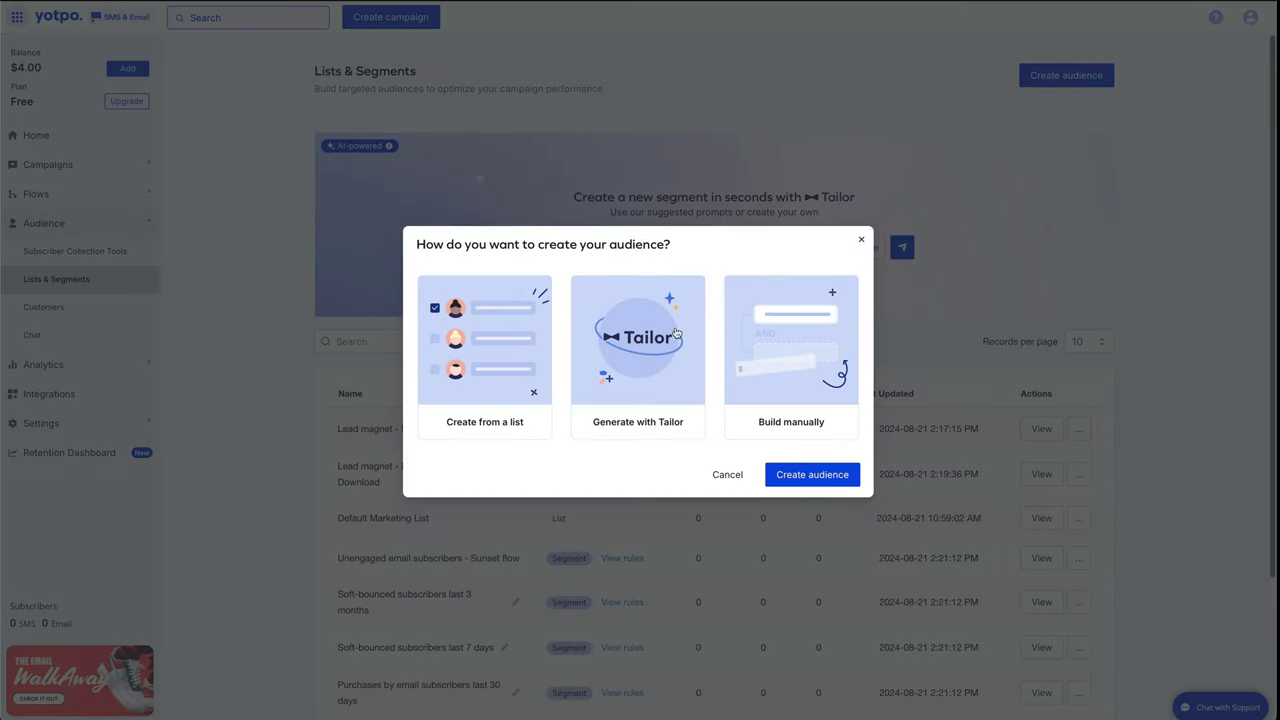
click(473, 351)
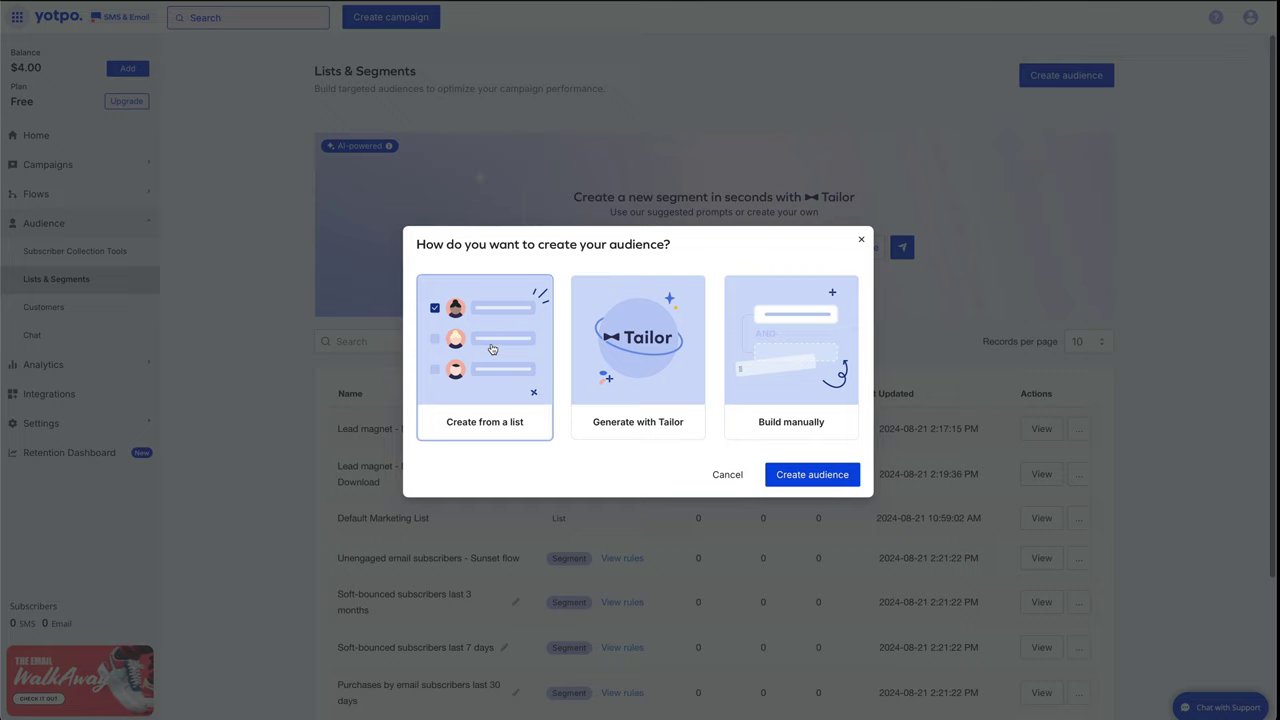
click(828, 478)
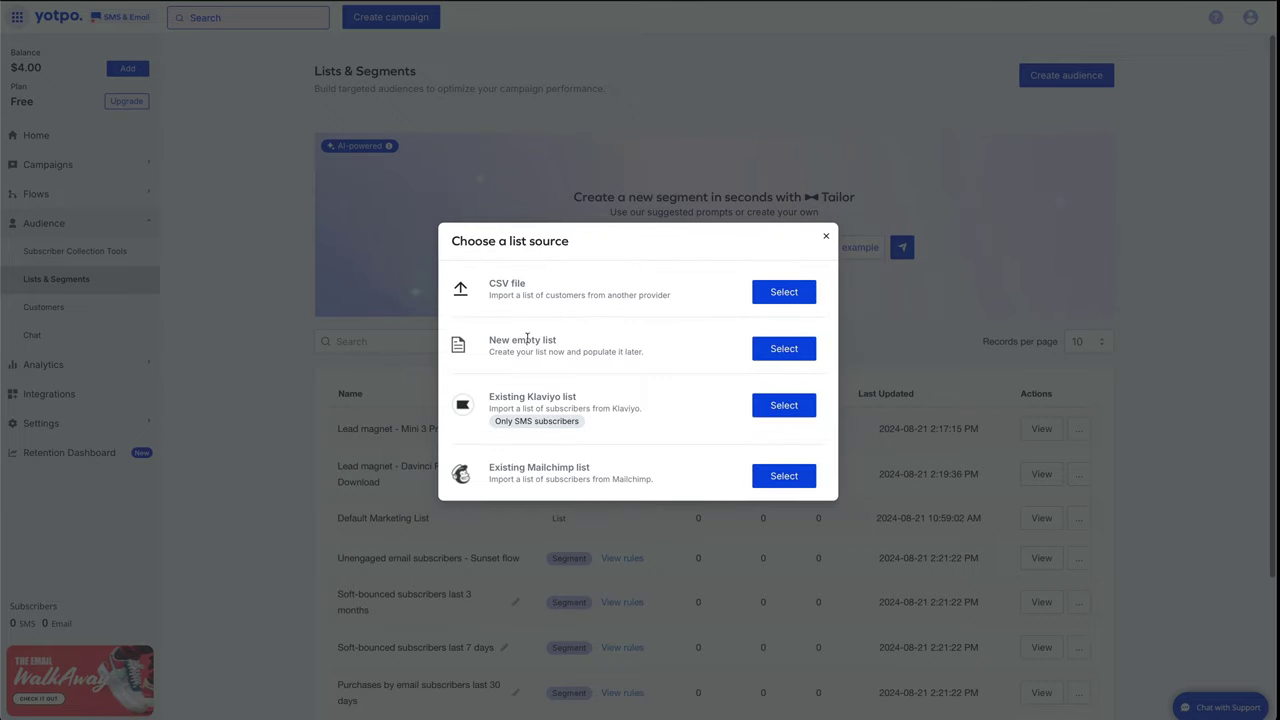
click(785, 349)
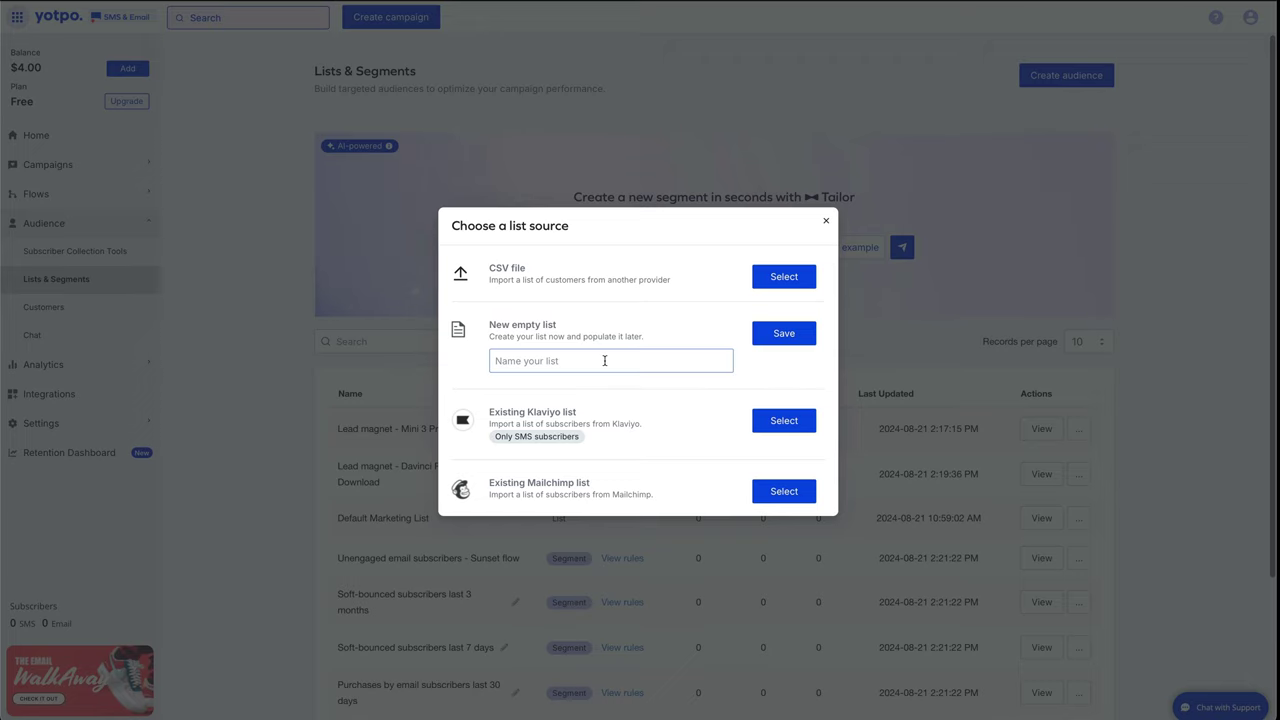
right_click(536, 370)
click(577, 397)
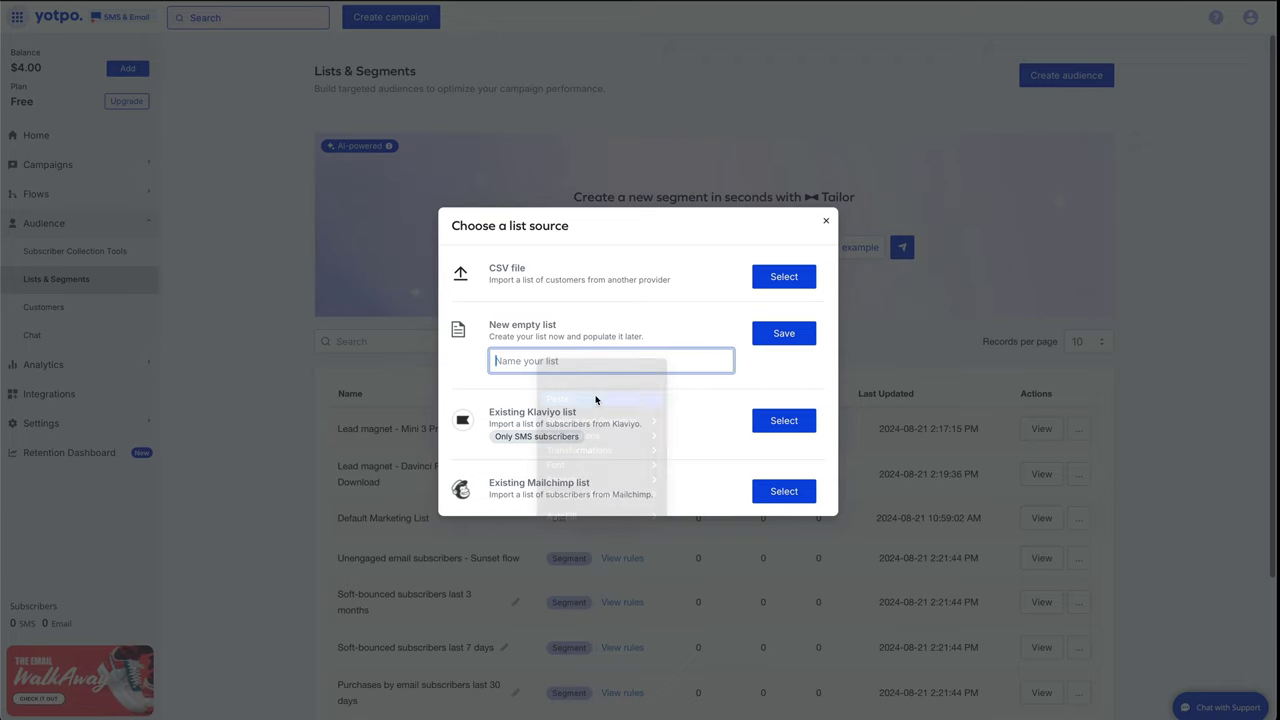
click(785, 334)
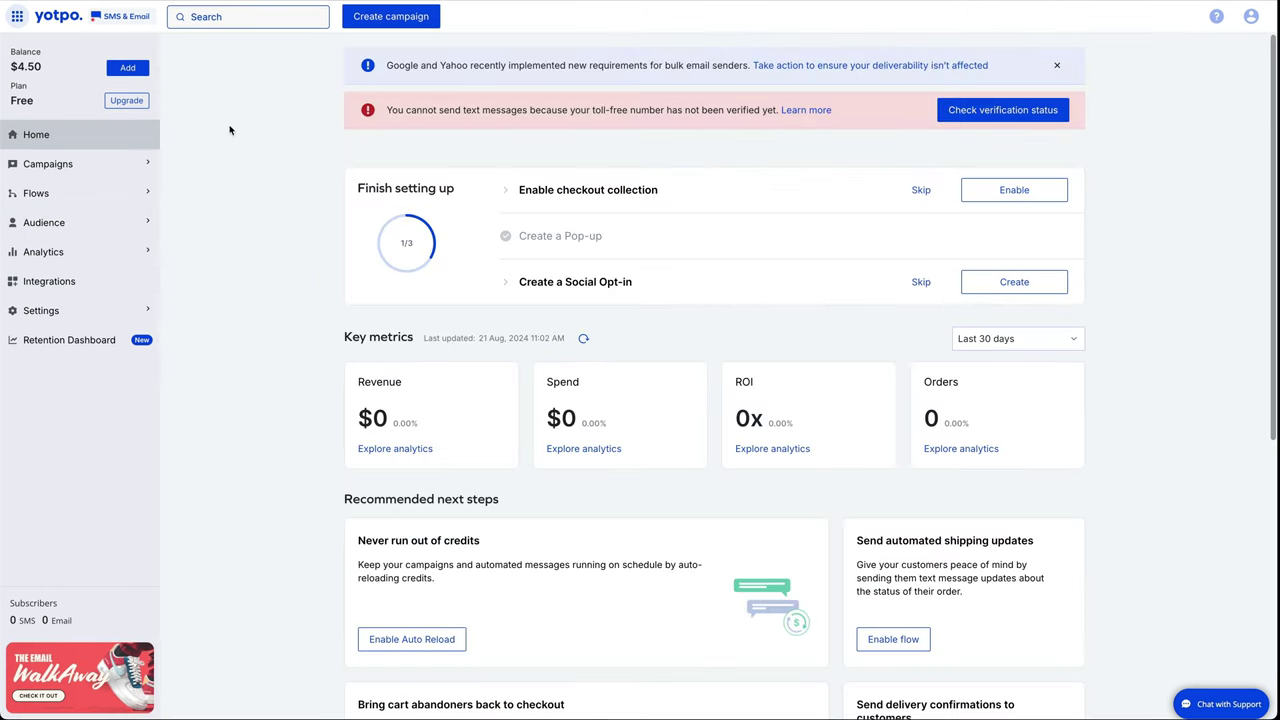
Step: From Subscriber Collection Tools, set up a new pop-up on the Fashion two-step free shipping template
click(62, 223)
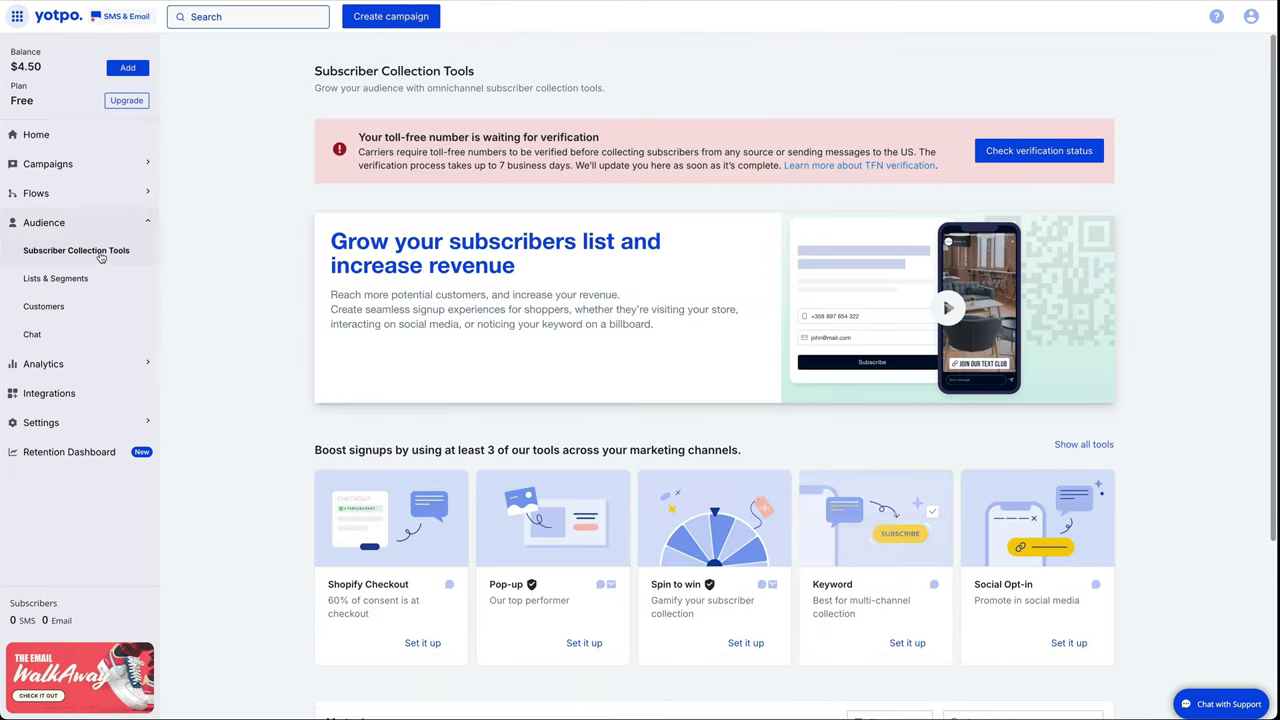
scroll(497, 366, down, 3)
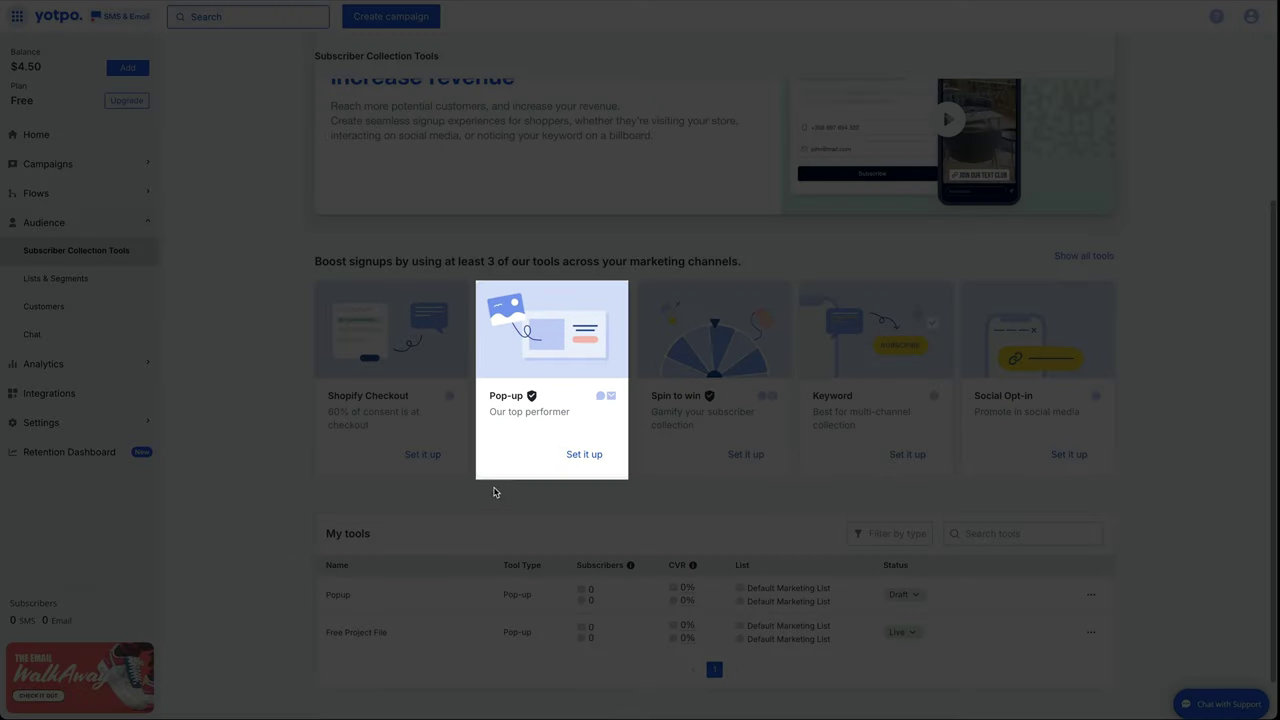
click(584, 455)
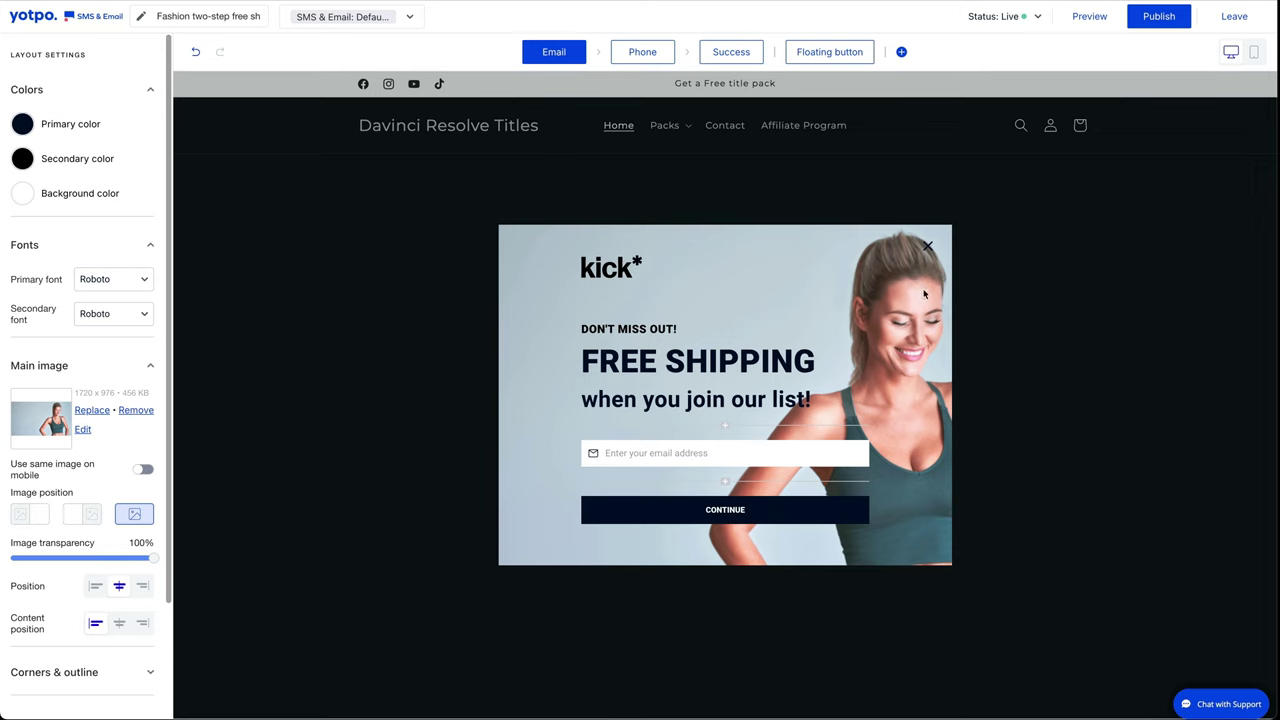
Step: Adjust and apply the framing of the pop-up's main image
click(912, 338)
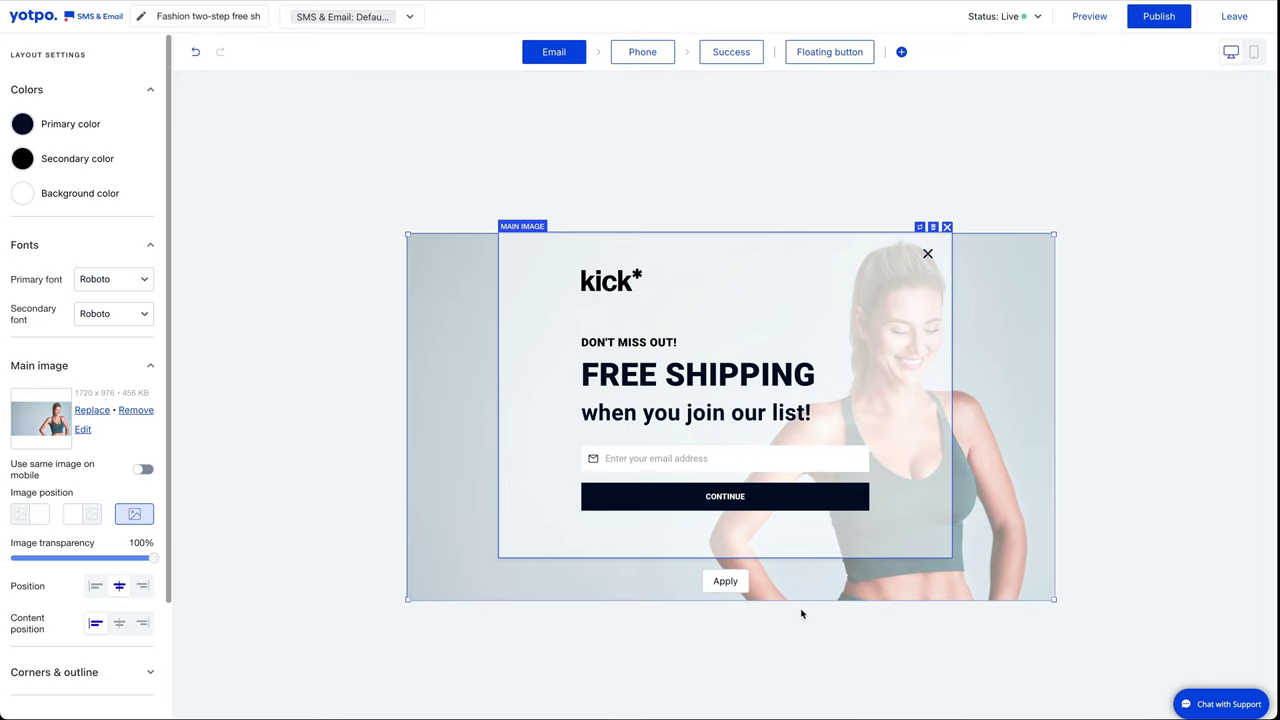
click(726, 583)
click(726, 583)
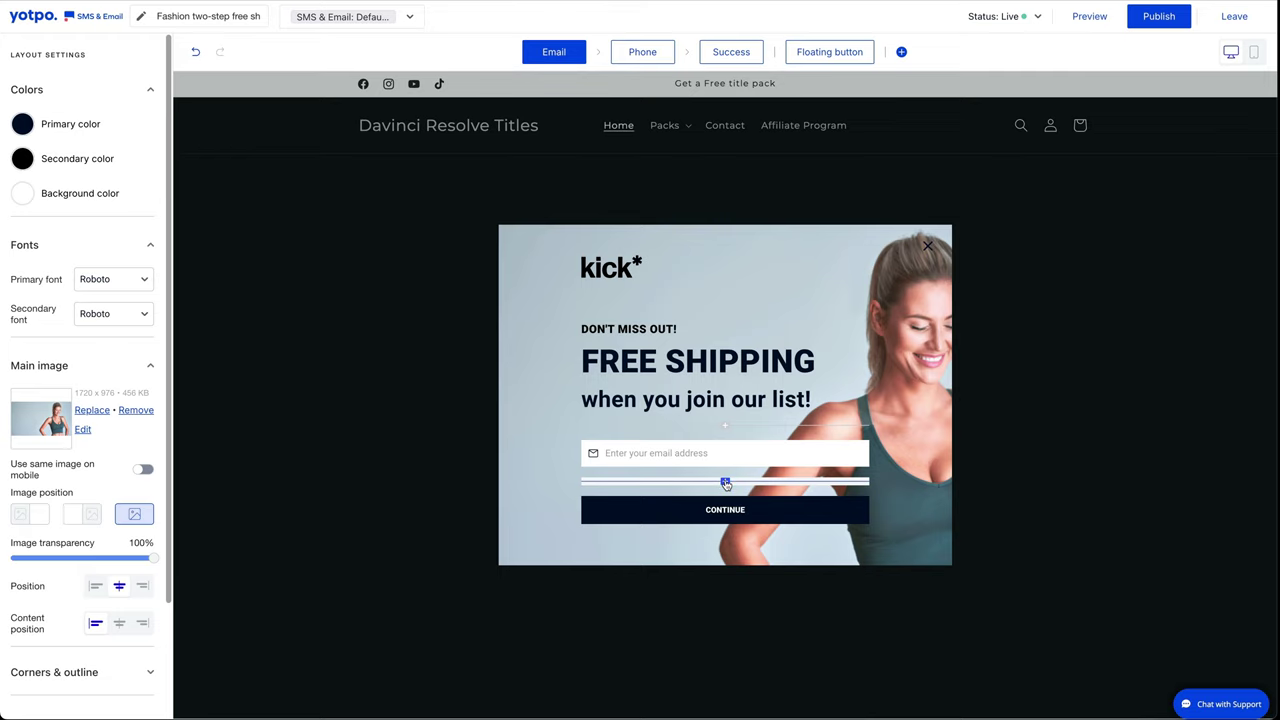
Step: Add a first name field and a birthday field below it
click(726, 483)
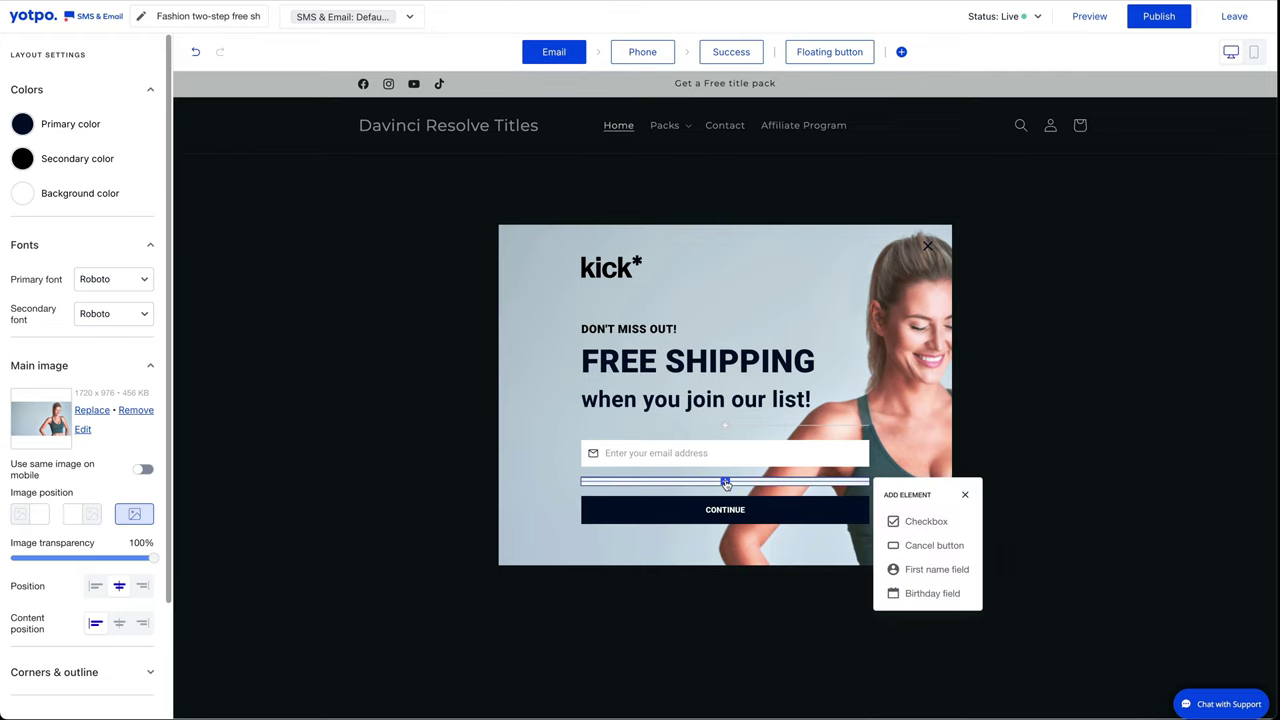
click(910, 569)
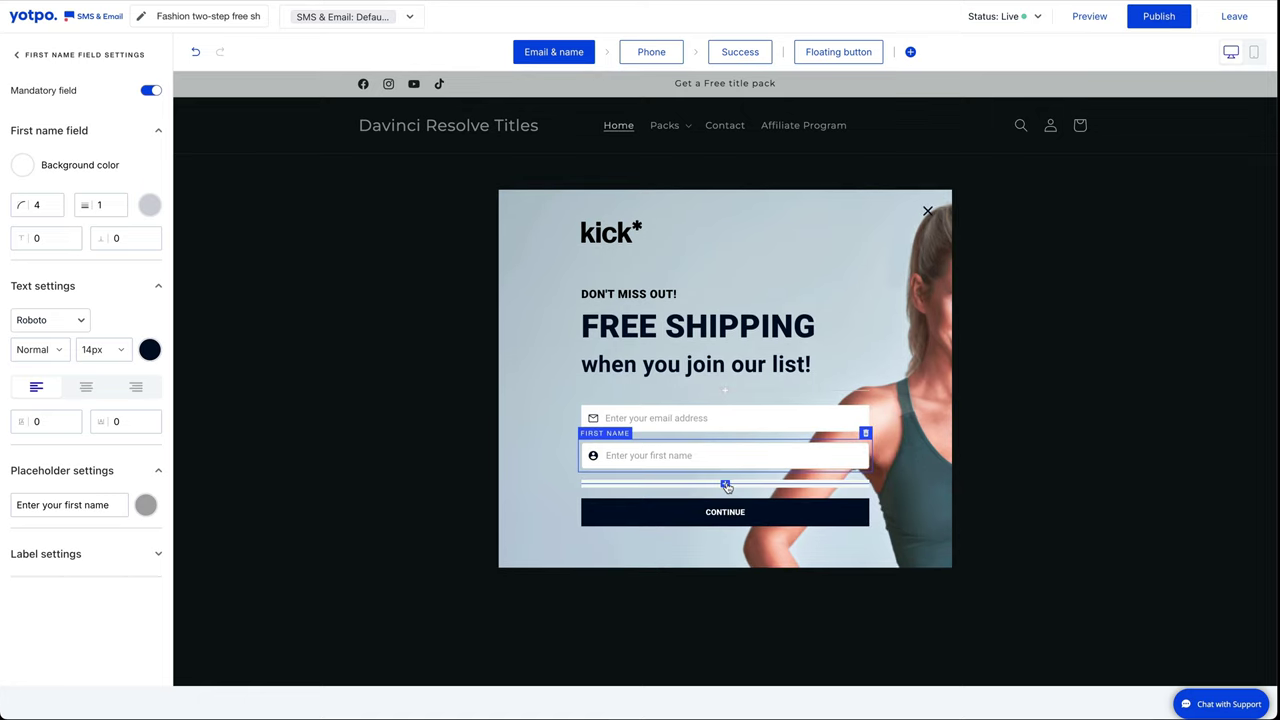
click(726, 485)
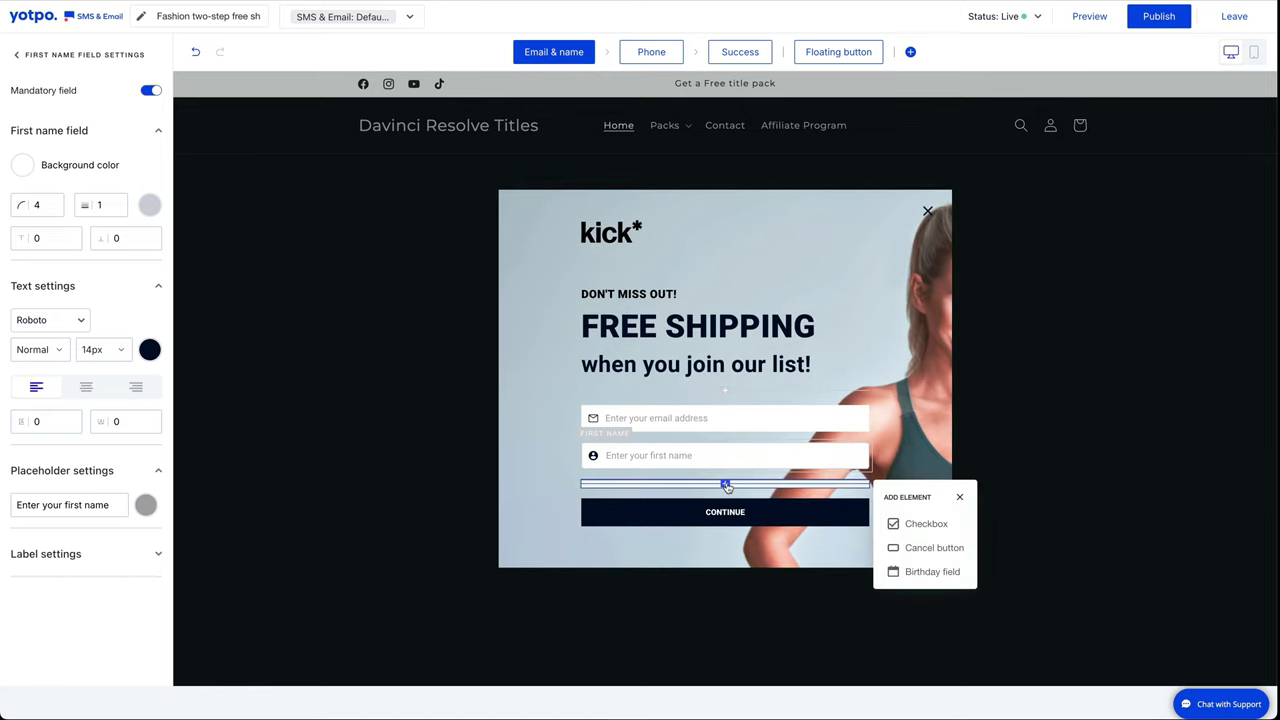
click(932, 572)
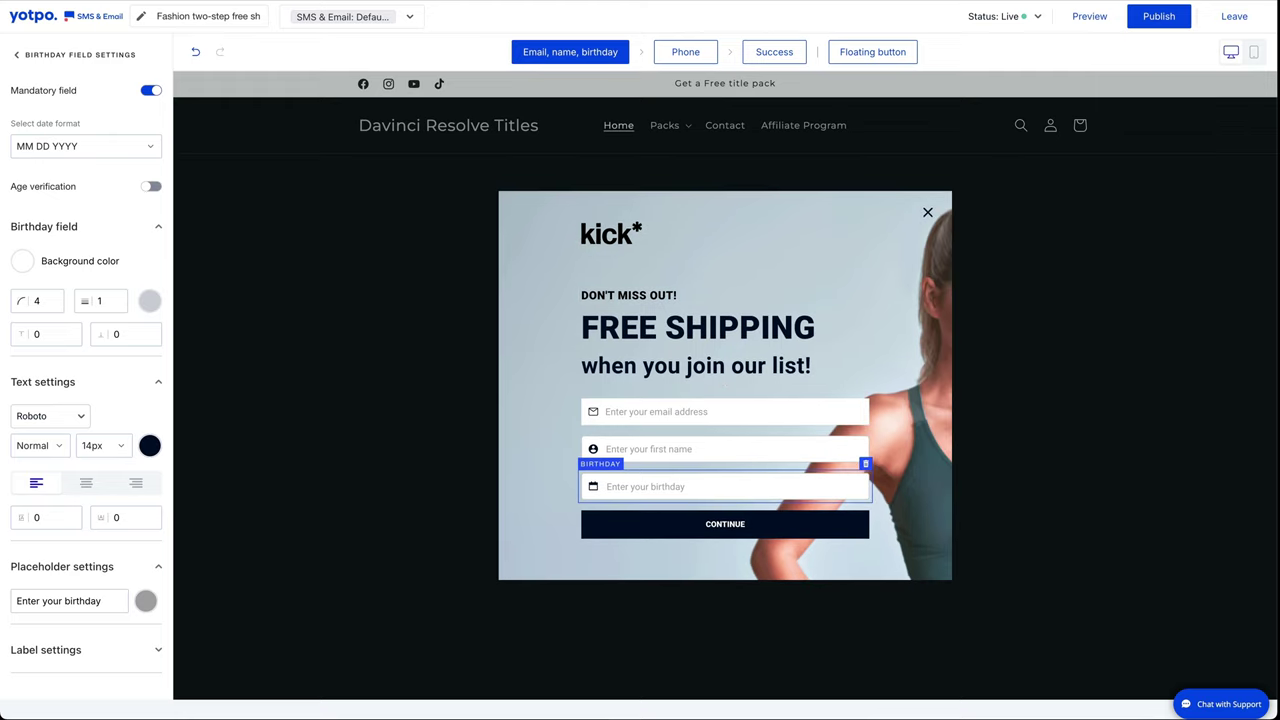
Step: Publish the pop-up and replace its old name with Free Project File
click(1158, 17)
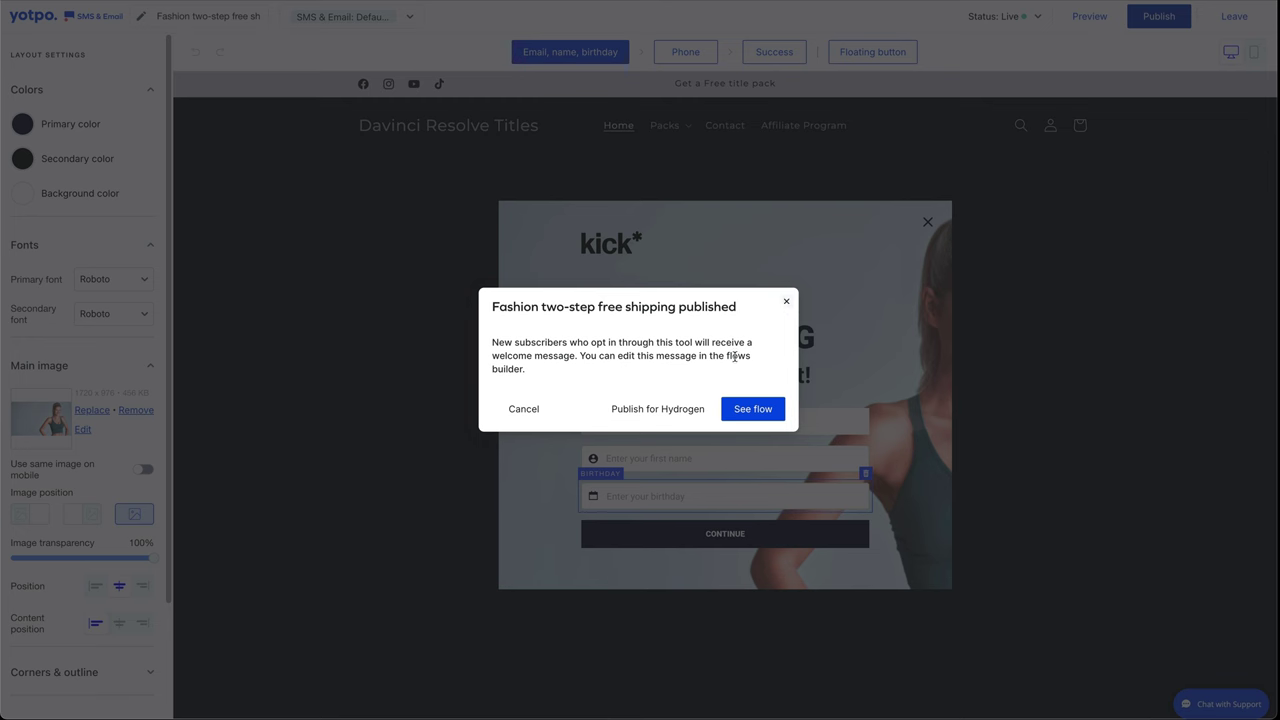
click(787, 304)
click(157, 17)
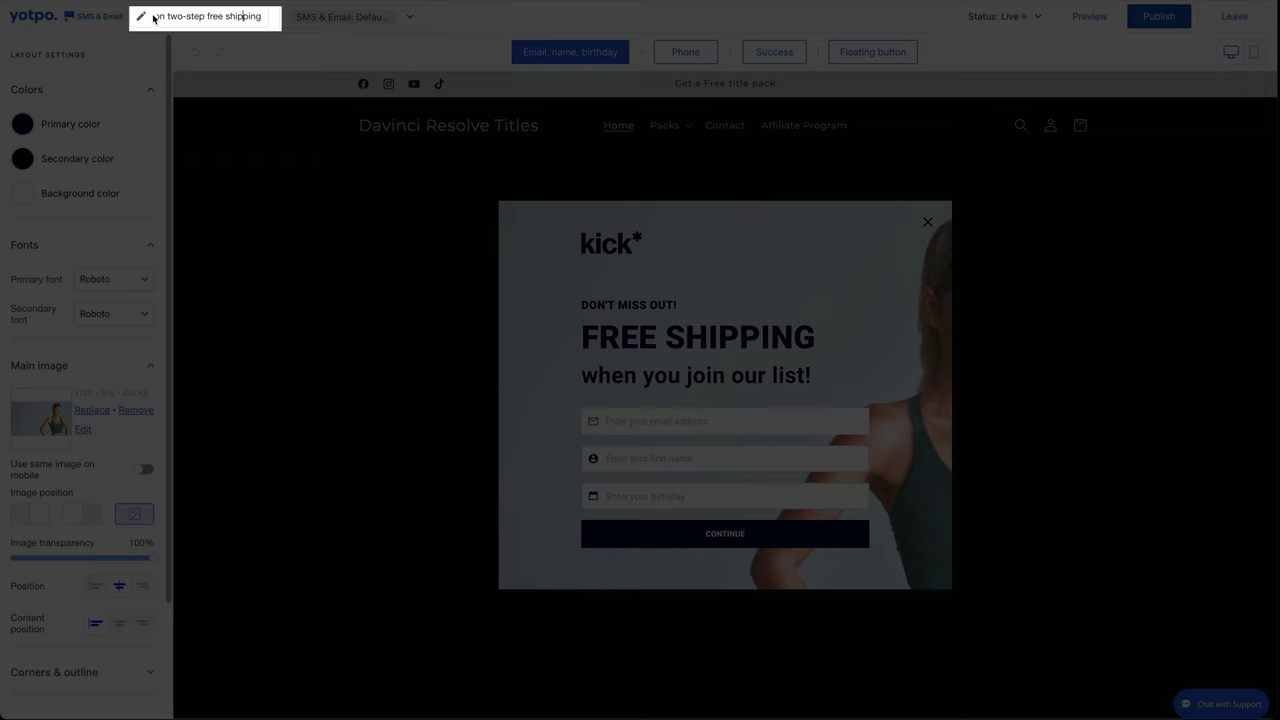
key(Home)
drag(157, 17, 273, 23)
key(BackSpace)
key(Return)
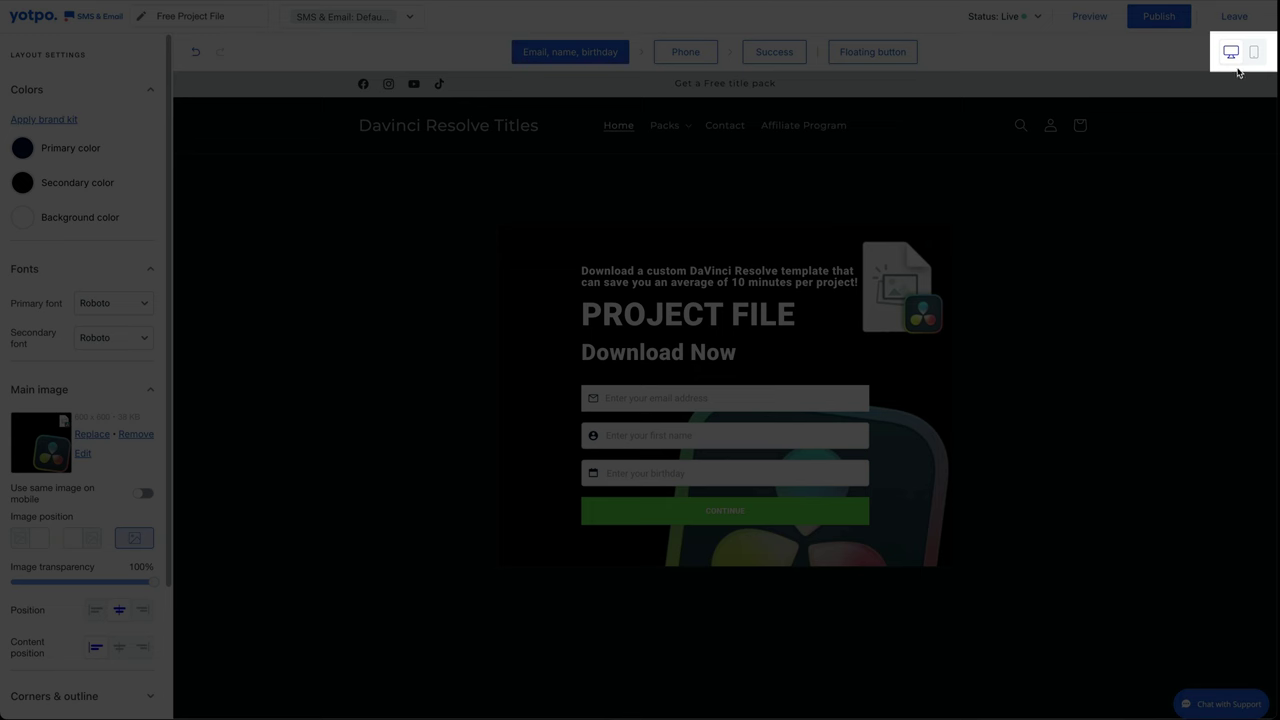
Step: Check the pop-up in mobile preview, then in desktop preview
click(1254, 55)
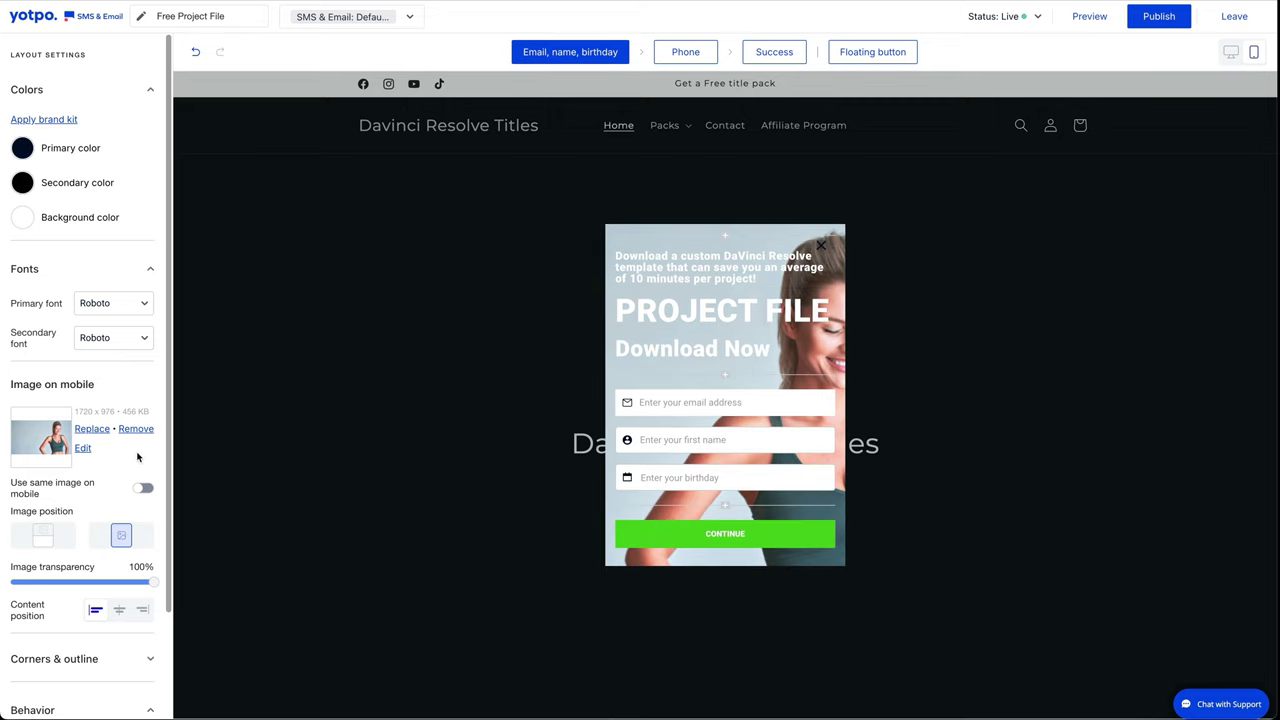
click(1231, 52)
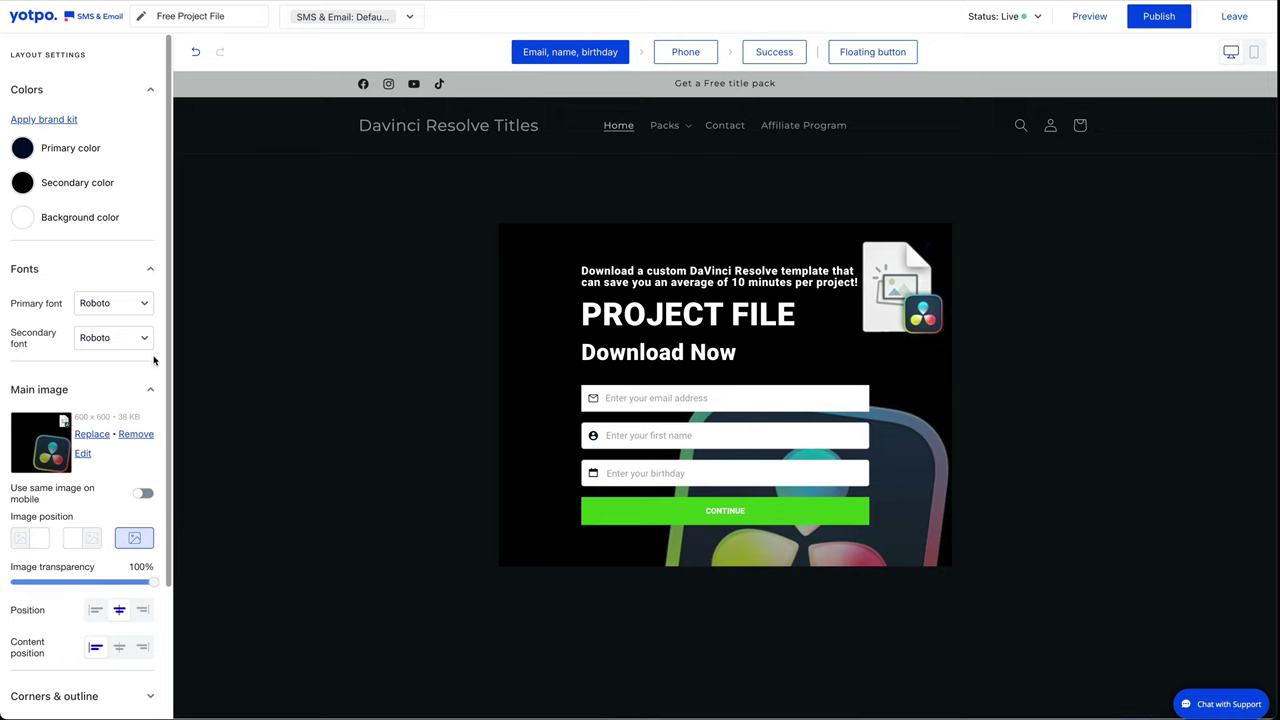
drag(167, 378, 167, 568)
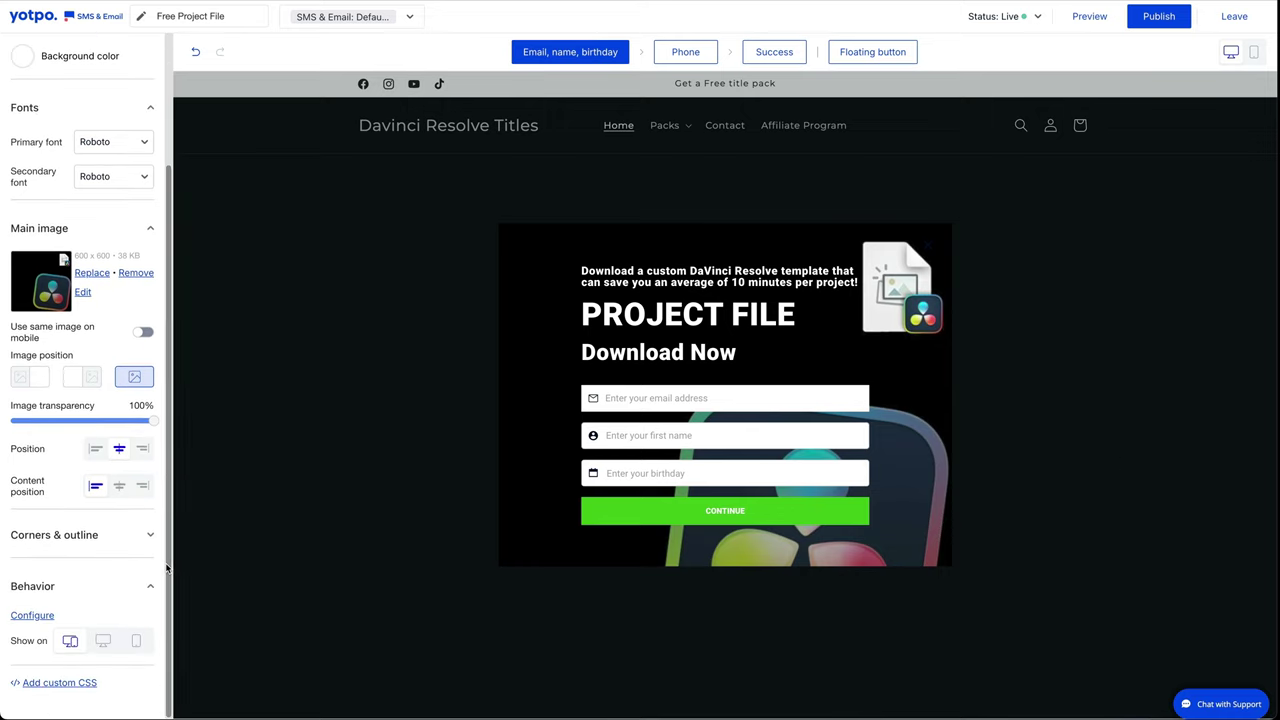
Step: Add a saved Specific URL display condition for the davinci-resolve-free-project-file-download page
click(32, 615)
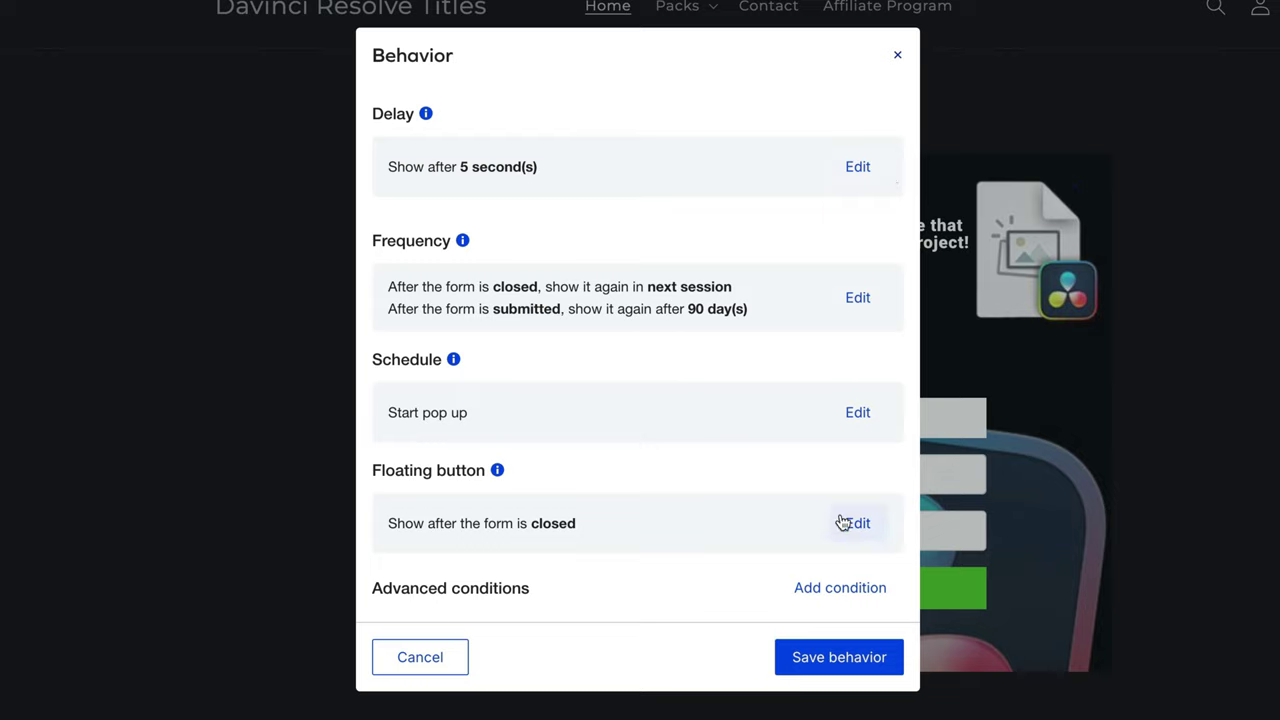
click(842, 592)
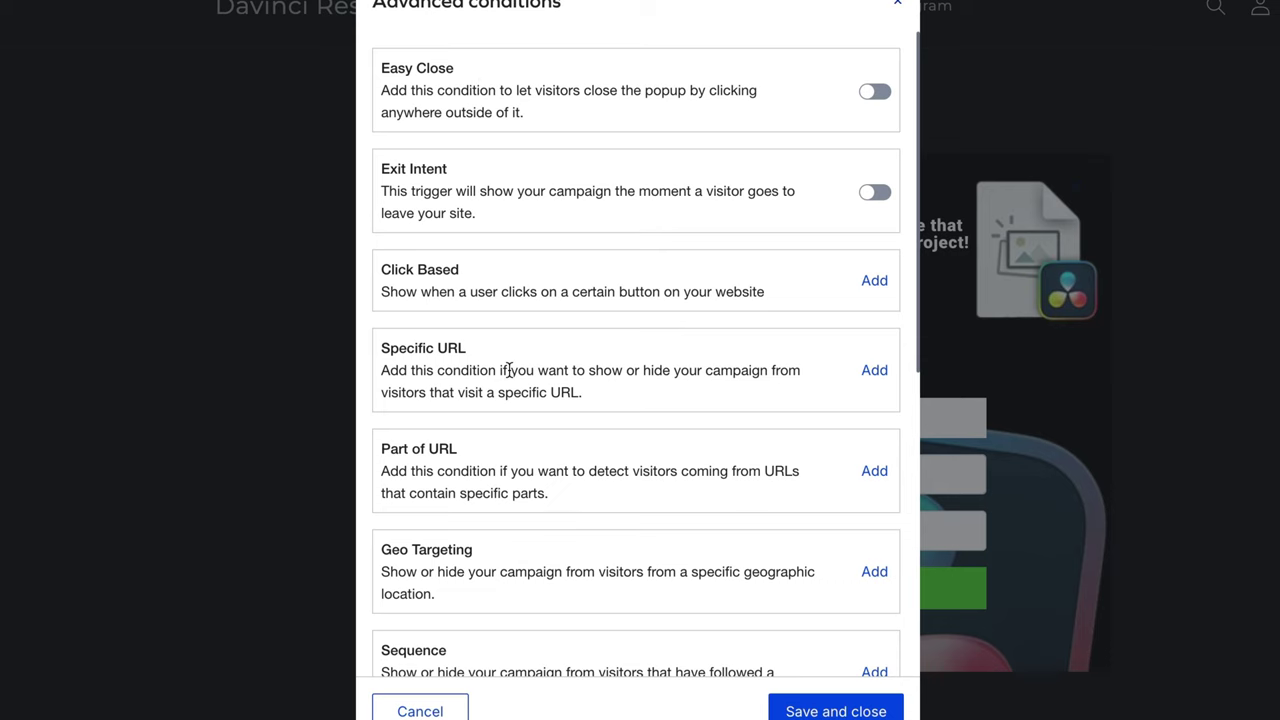
scroll(508, 370, down, 6)
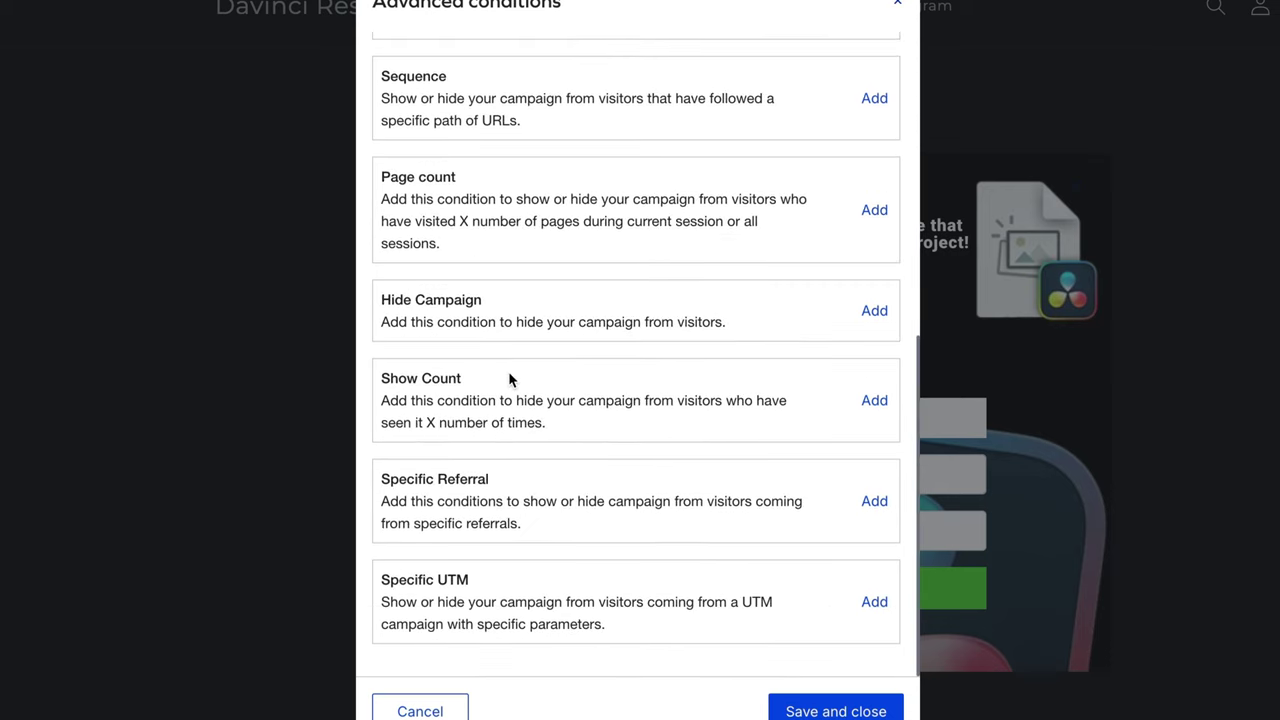
scroll(509, 375, up, 6)
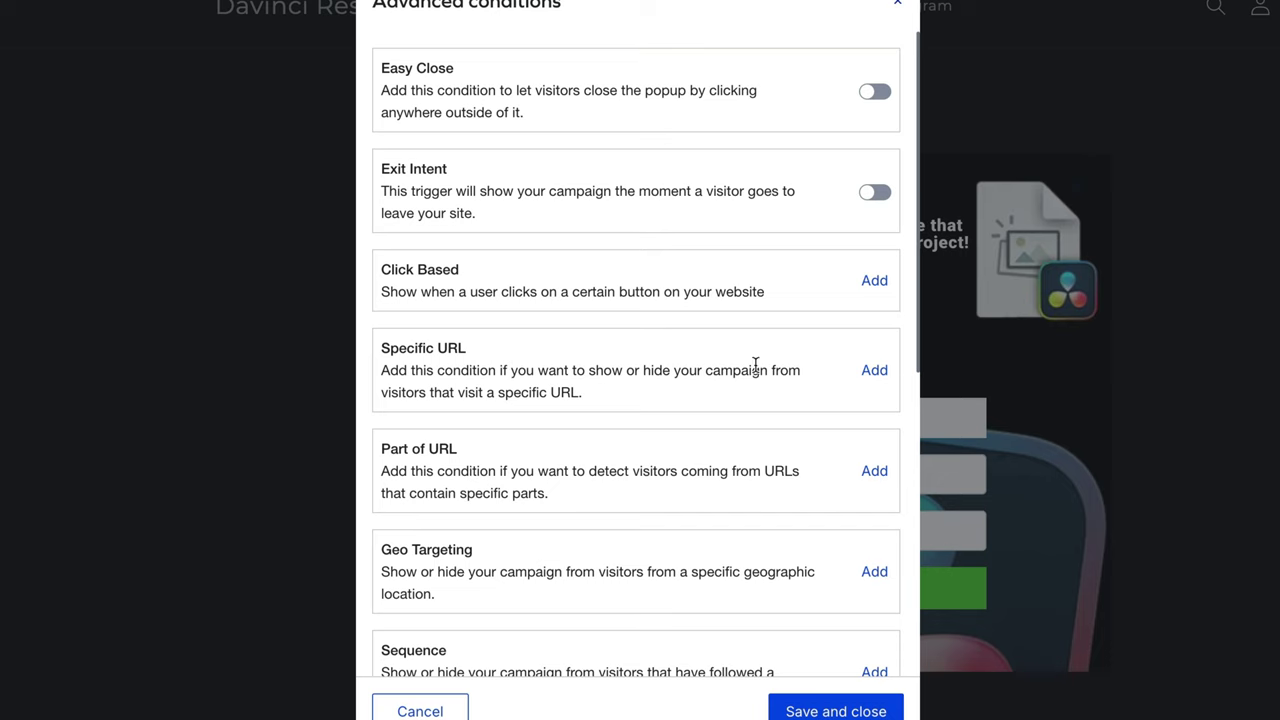
click(872, 374)
click(408, 440)
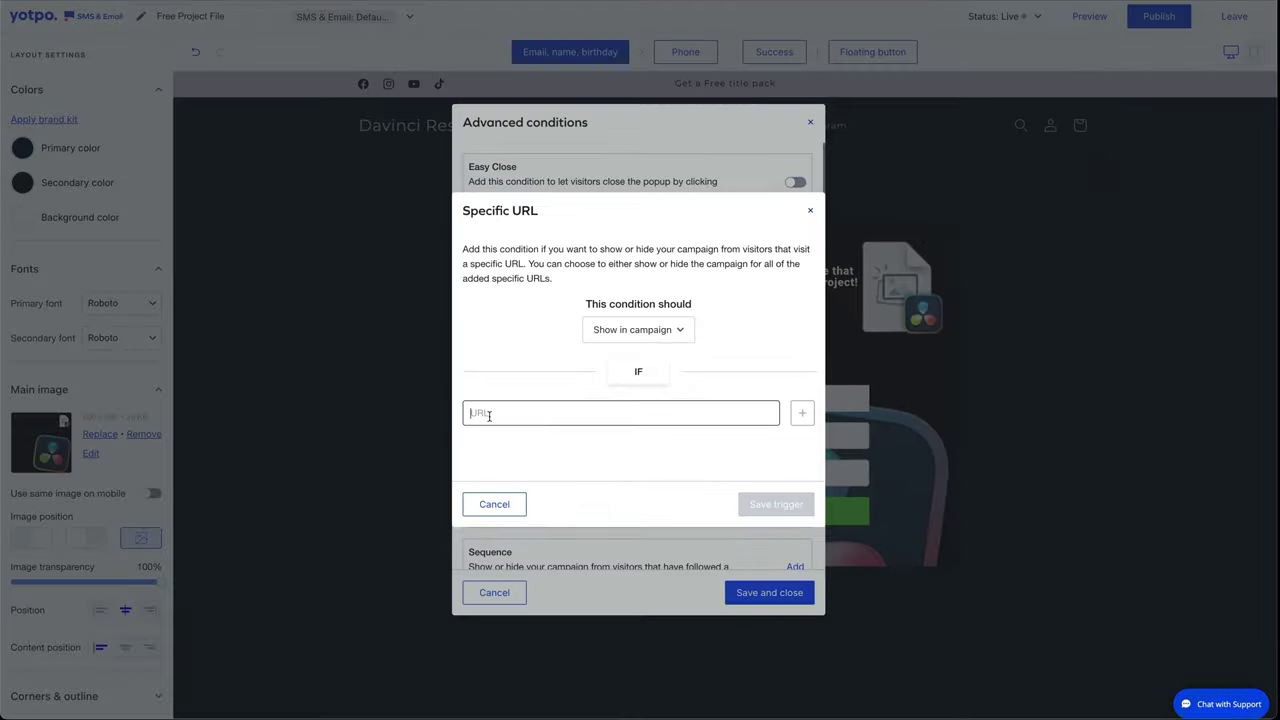
text(https://davinciresolvetitles.com/davinci-resolve-free-project-file-download/)
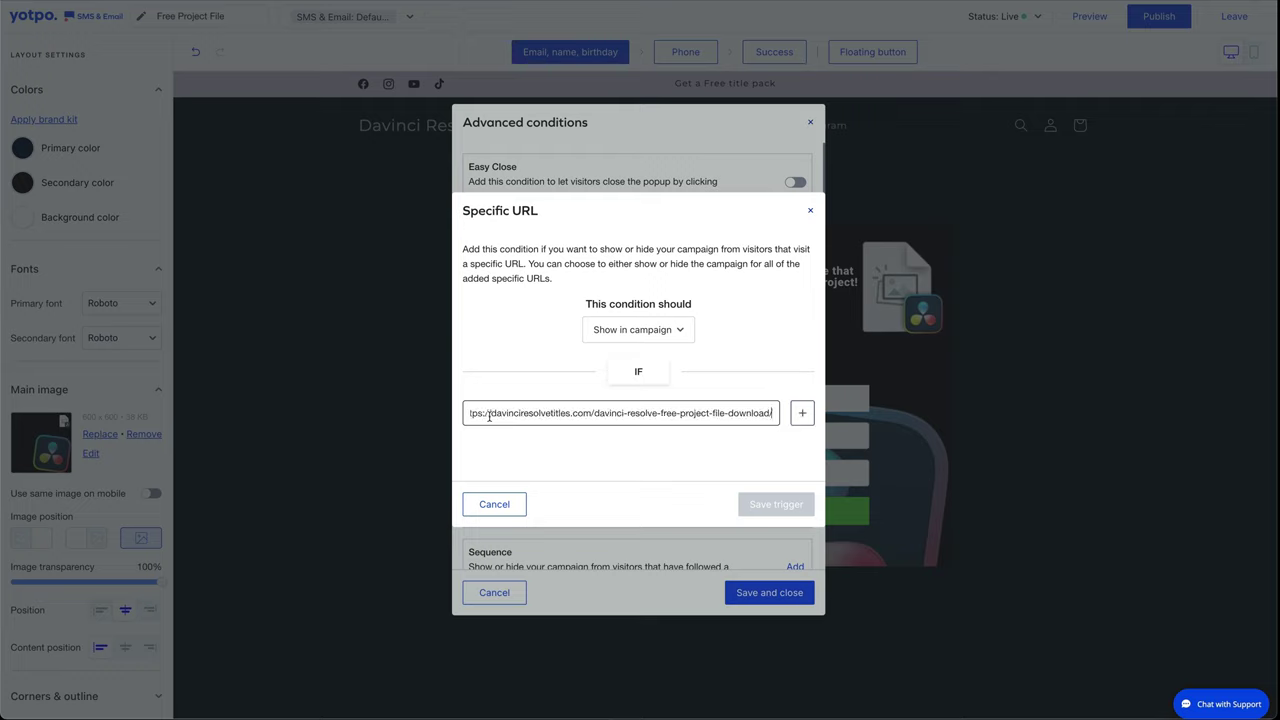
click(802, 416)
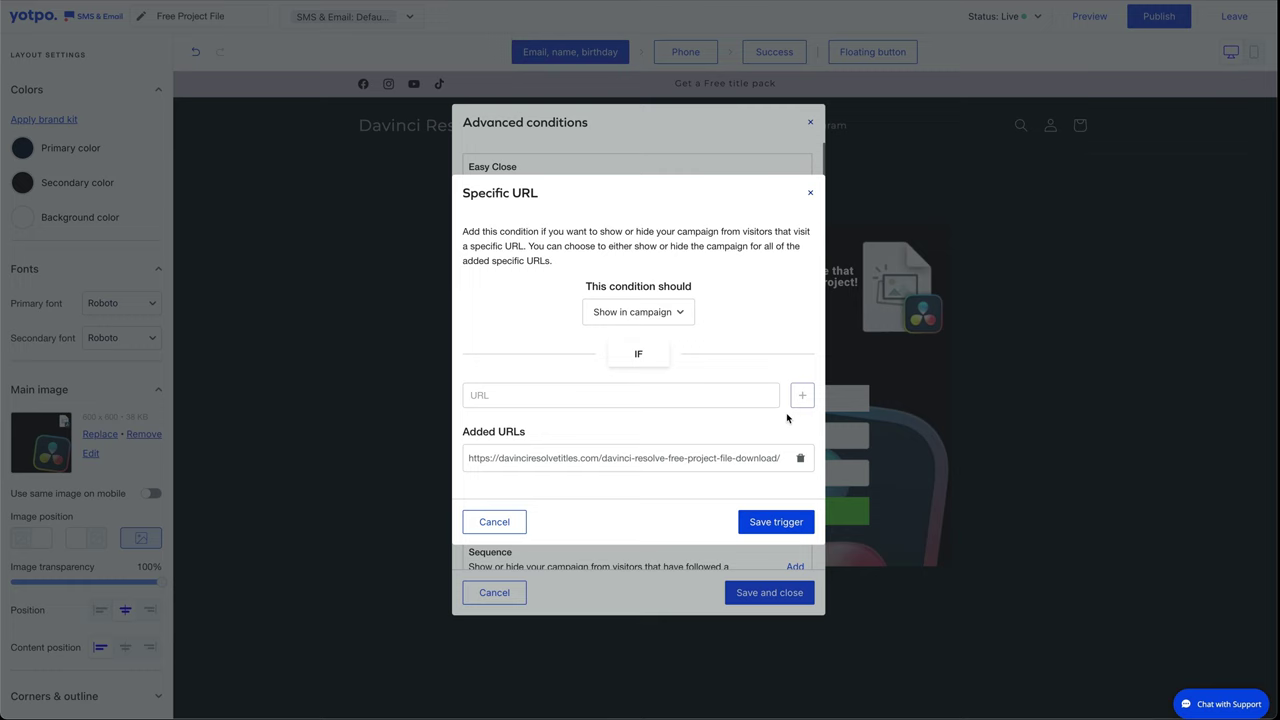
click(775, 522)
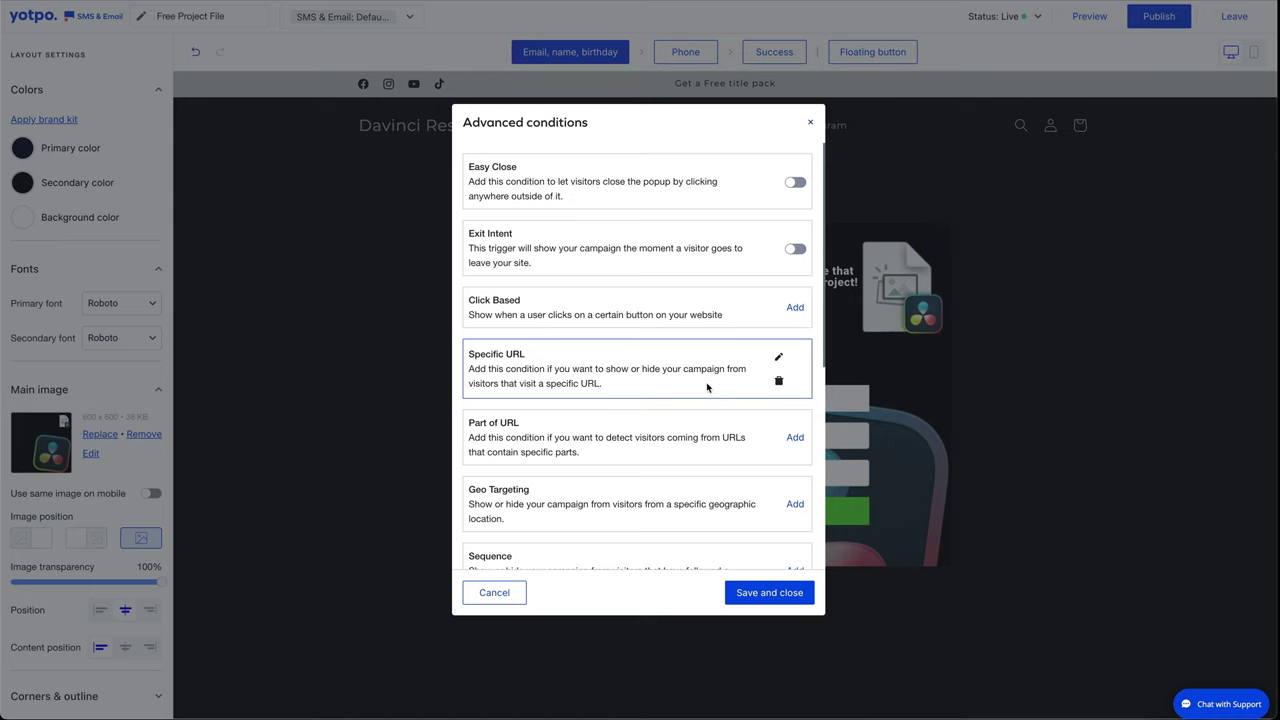
click(778, 593)
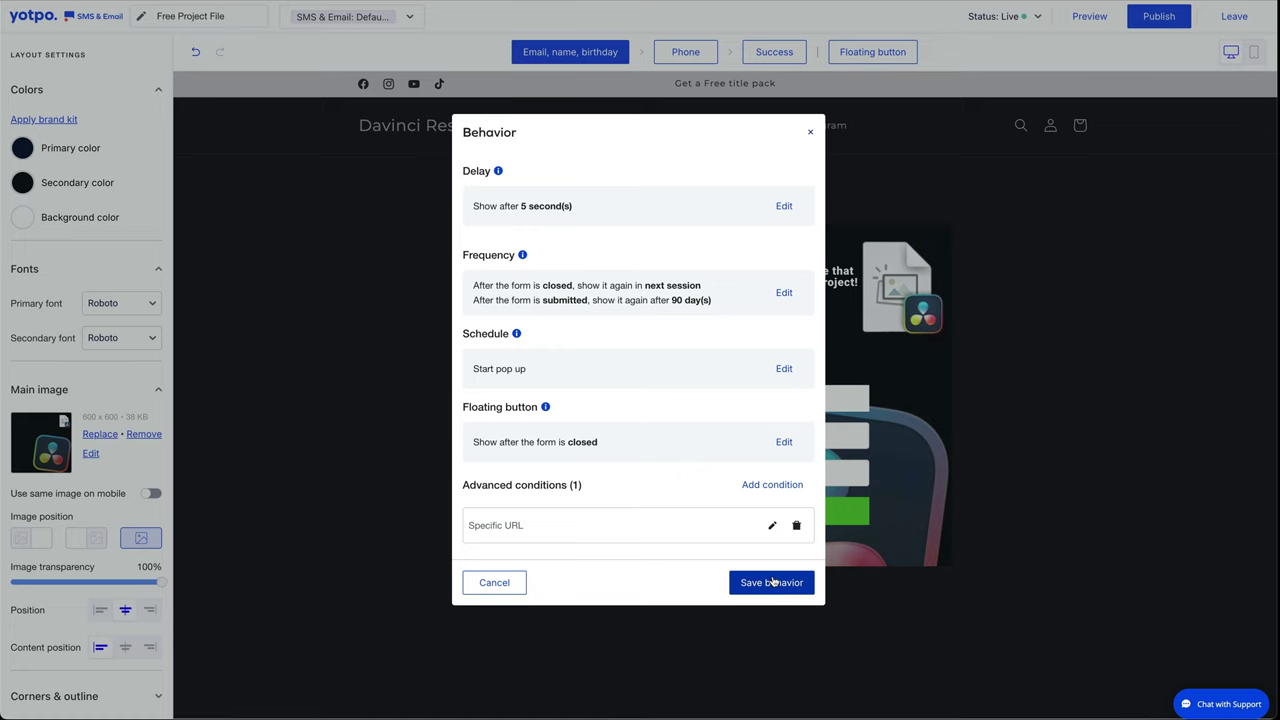
click(772, 582)
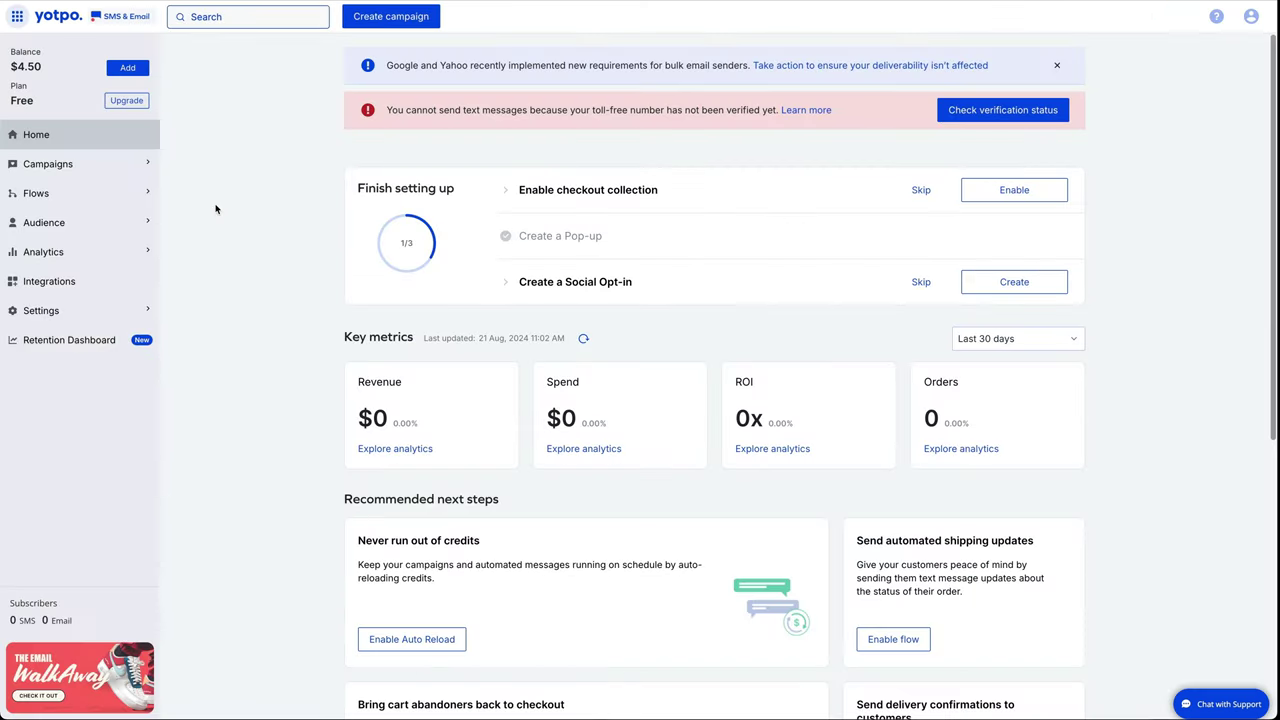
Step: Create a new flow triggered by New subscriber confirmation
click(89, 196)
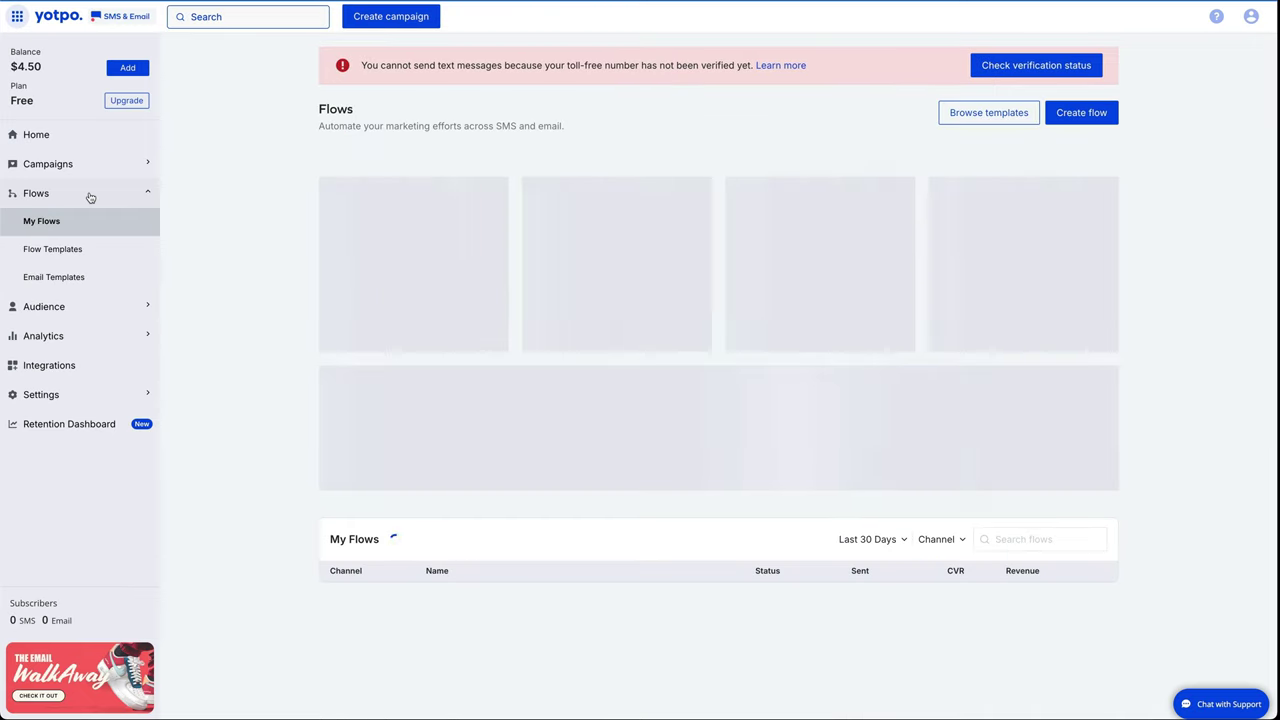
click(1077, 113)
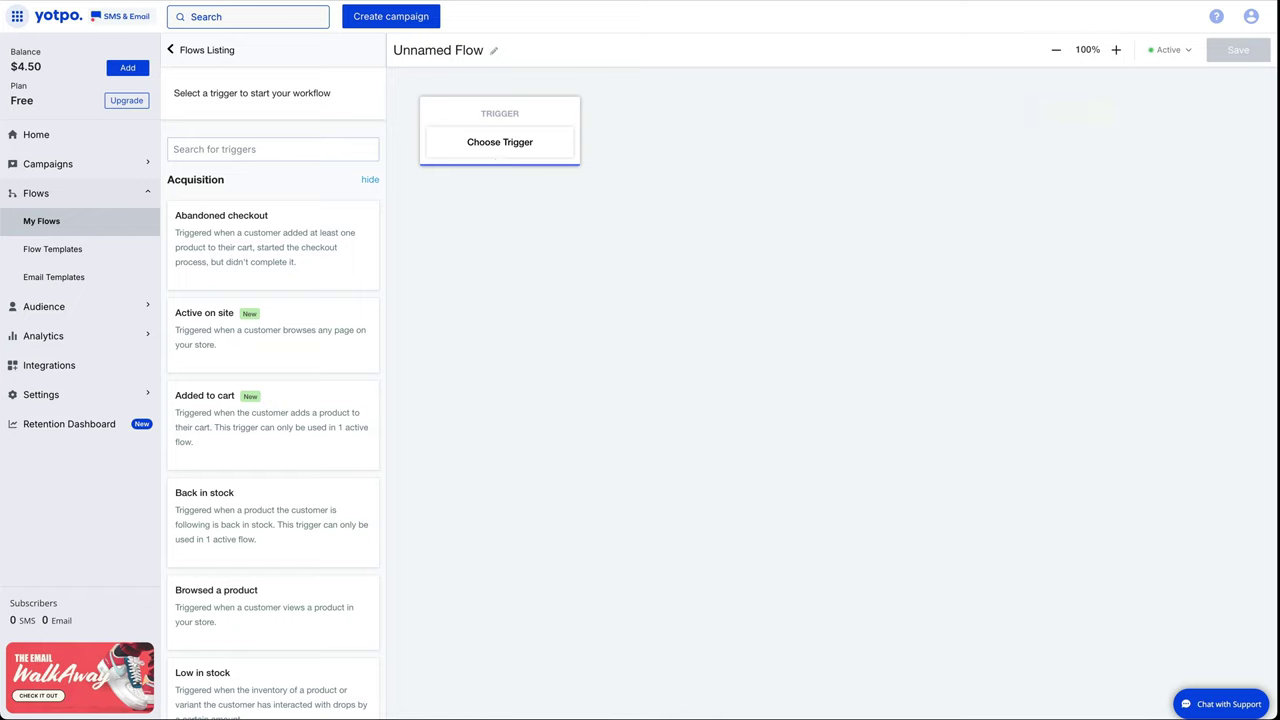
click(273, 149)
text(new)
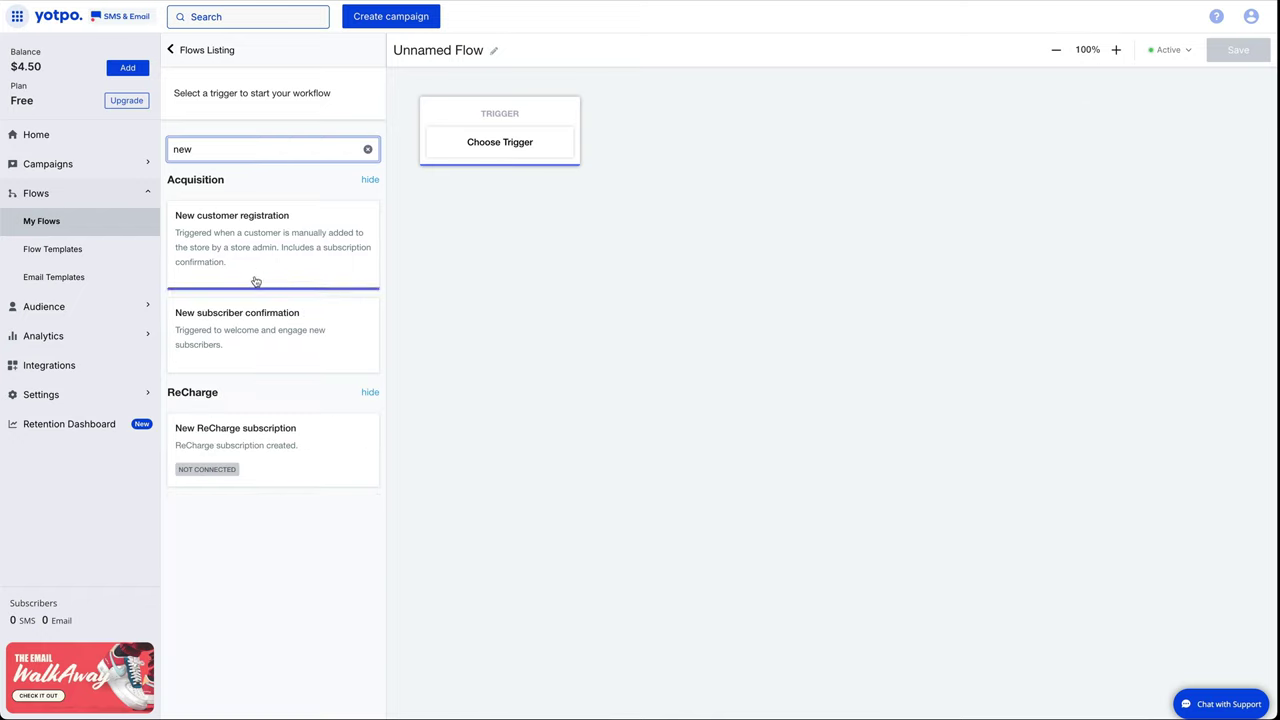
click(271, 338)
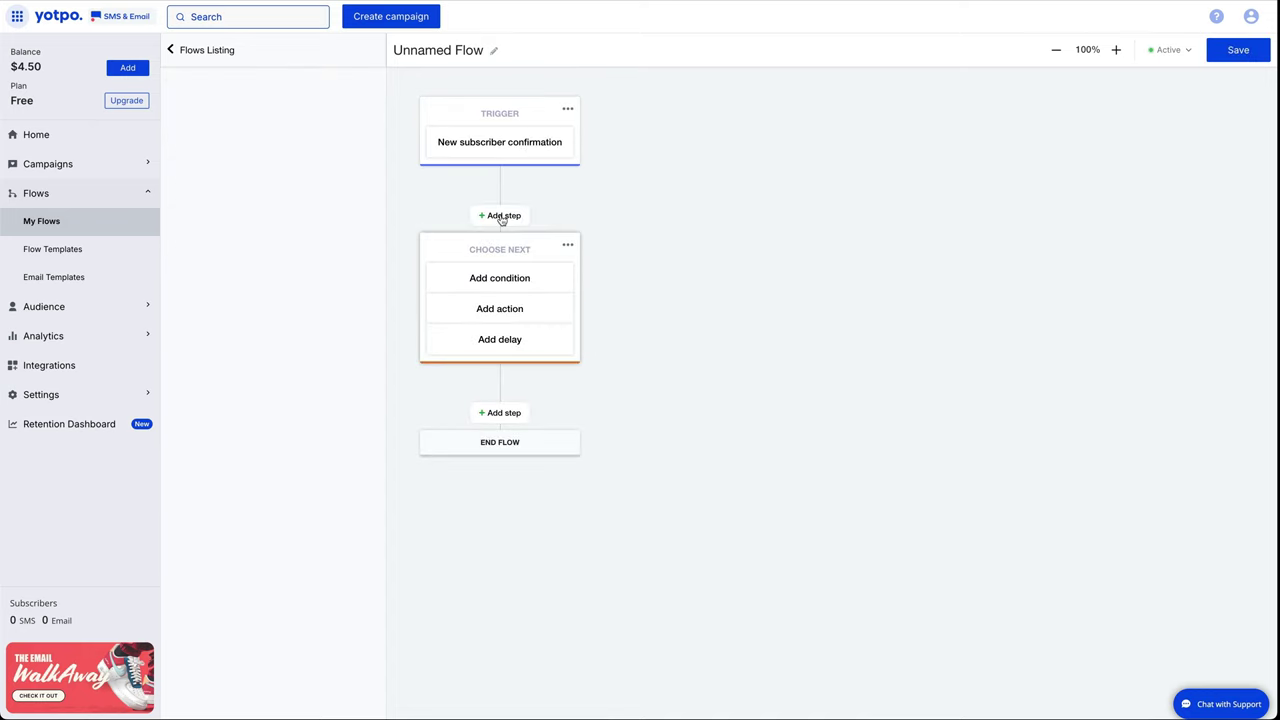
Step: Add a condition requiring the subscription source to equal Free Title Pack
click(506, 280)
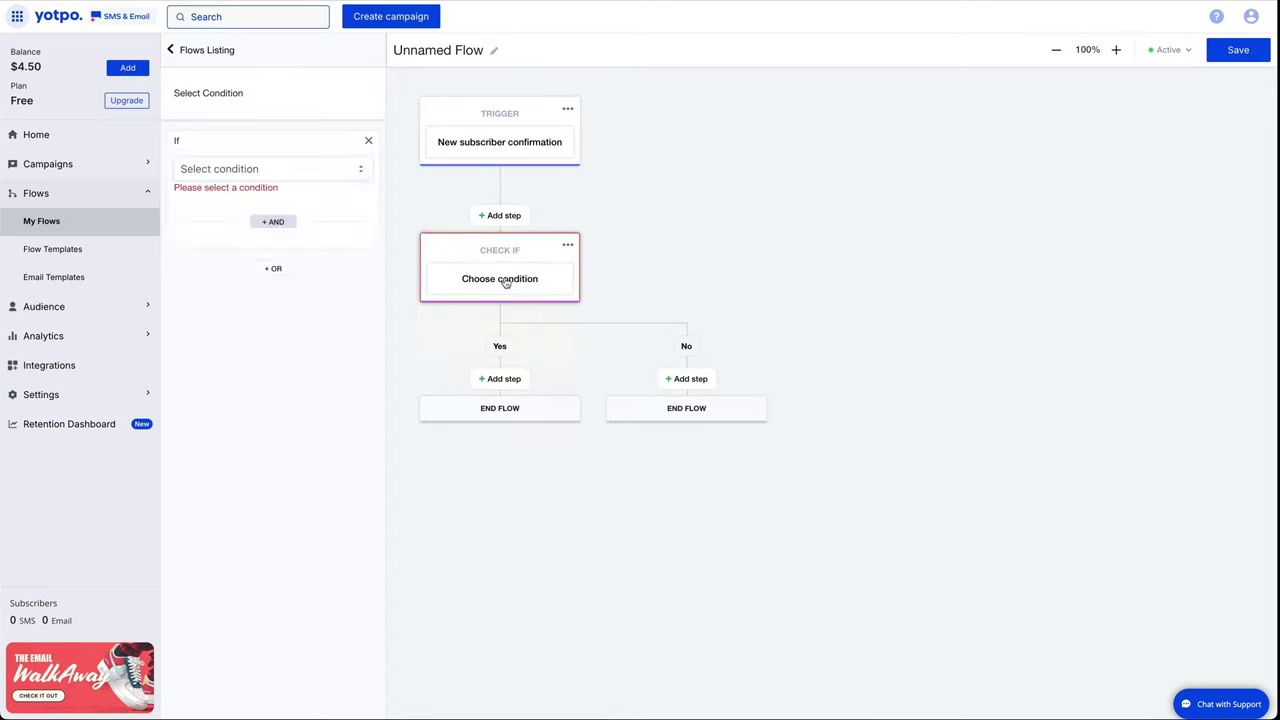
click(270, 168)
click(244, 256)
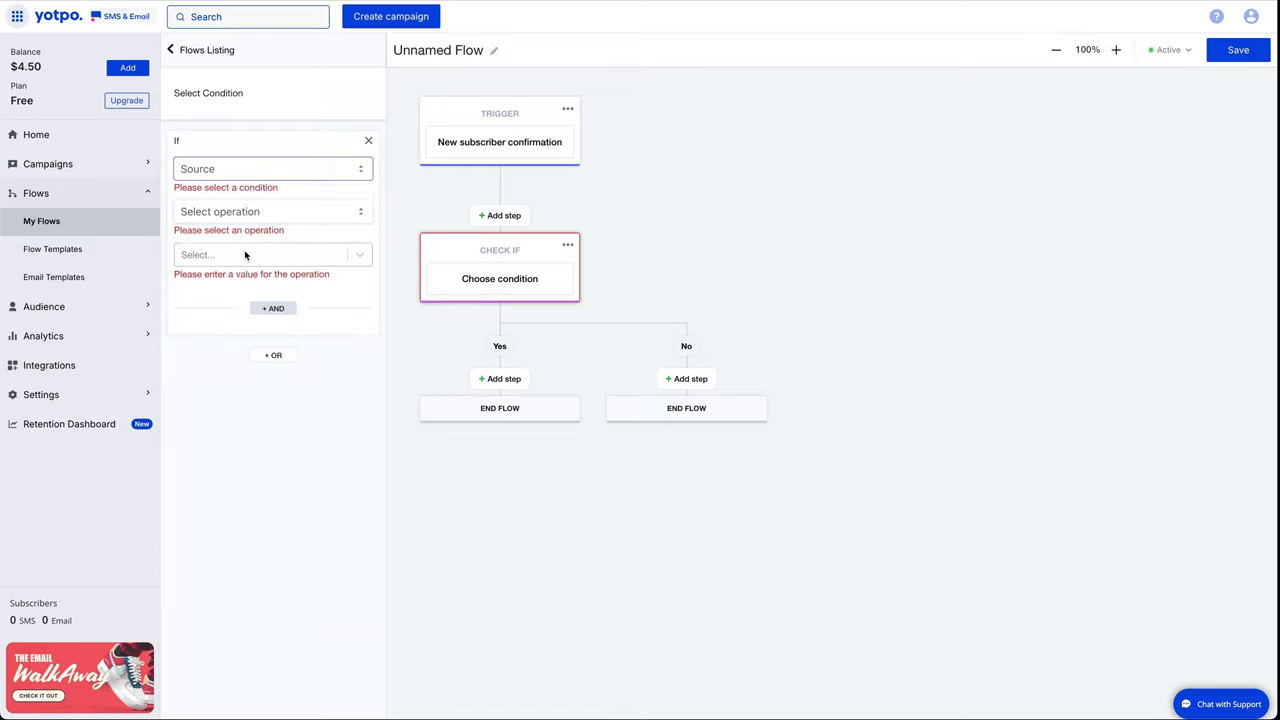
click(244, 200)
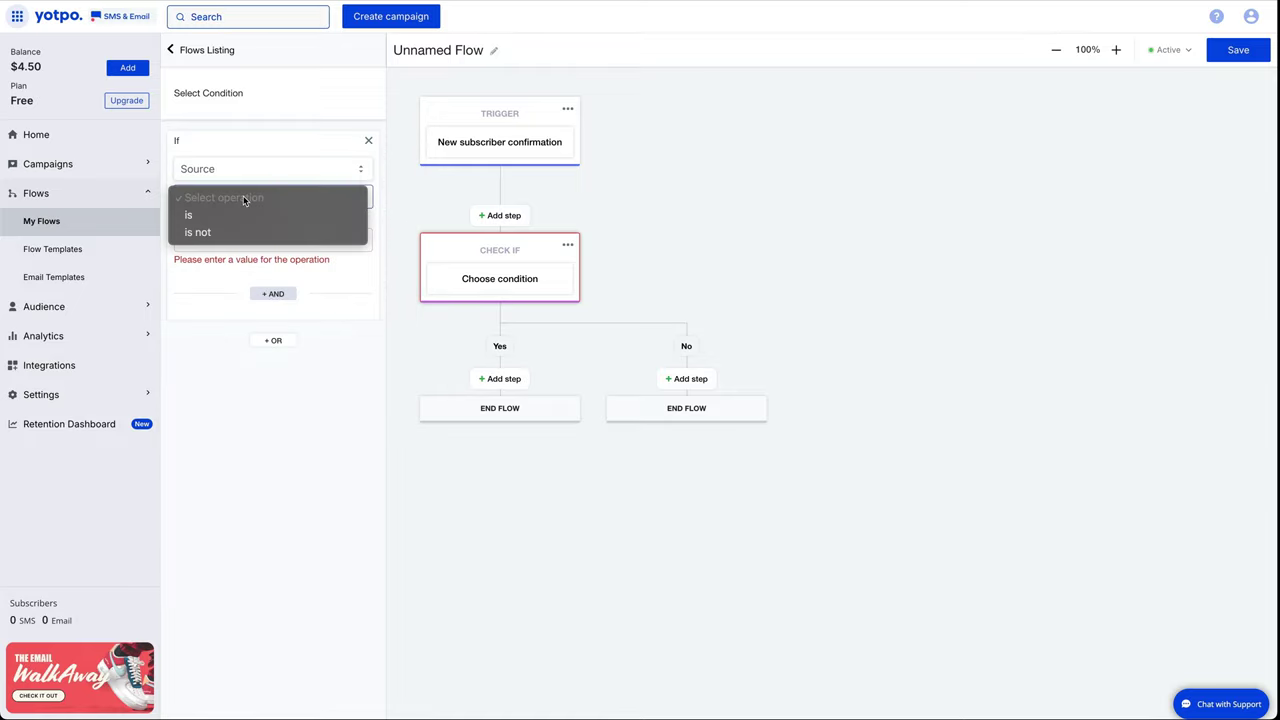
click(190, 214)
click(231, 226)
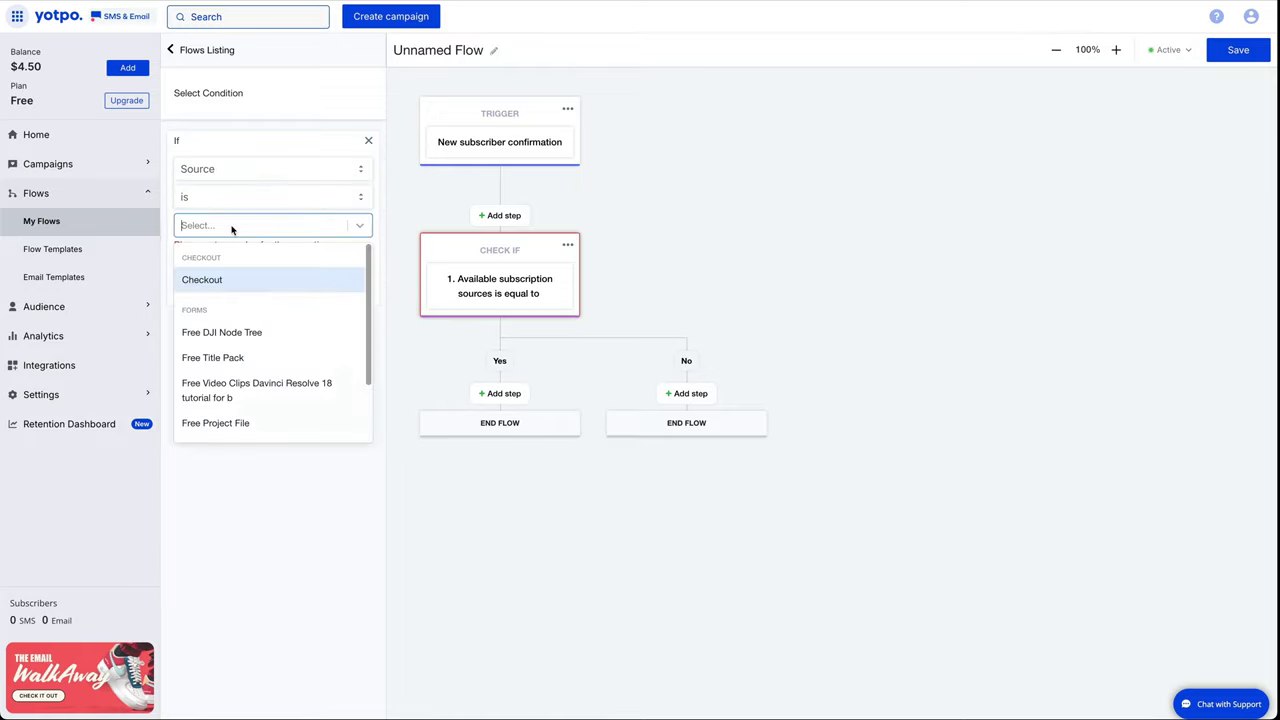
click(228, 360)
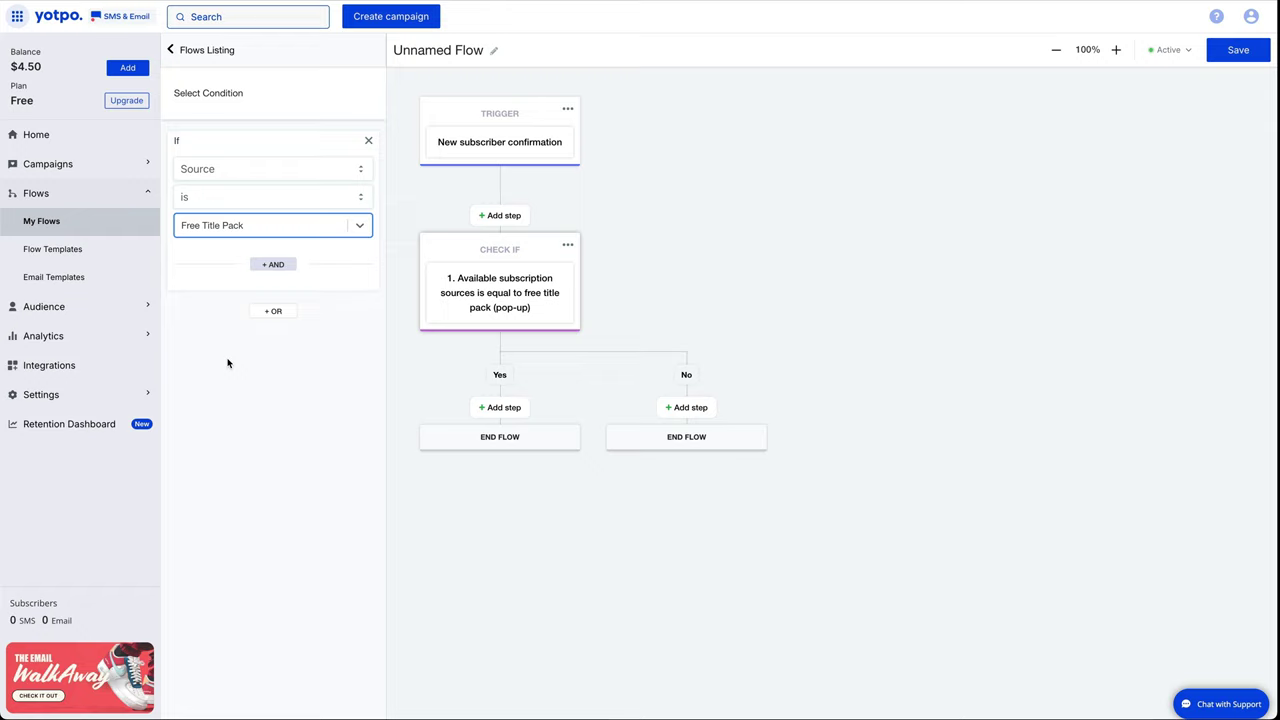
Step: Add an Email message action step on the Yes branch
click(502, 410)
scroll(500, 408, down, 1)
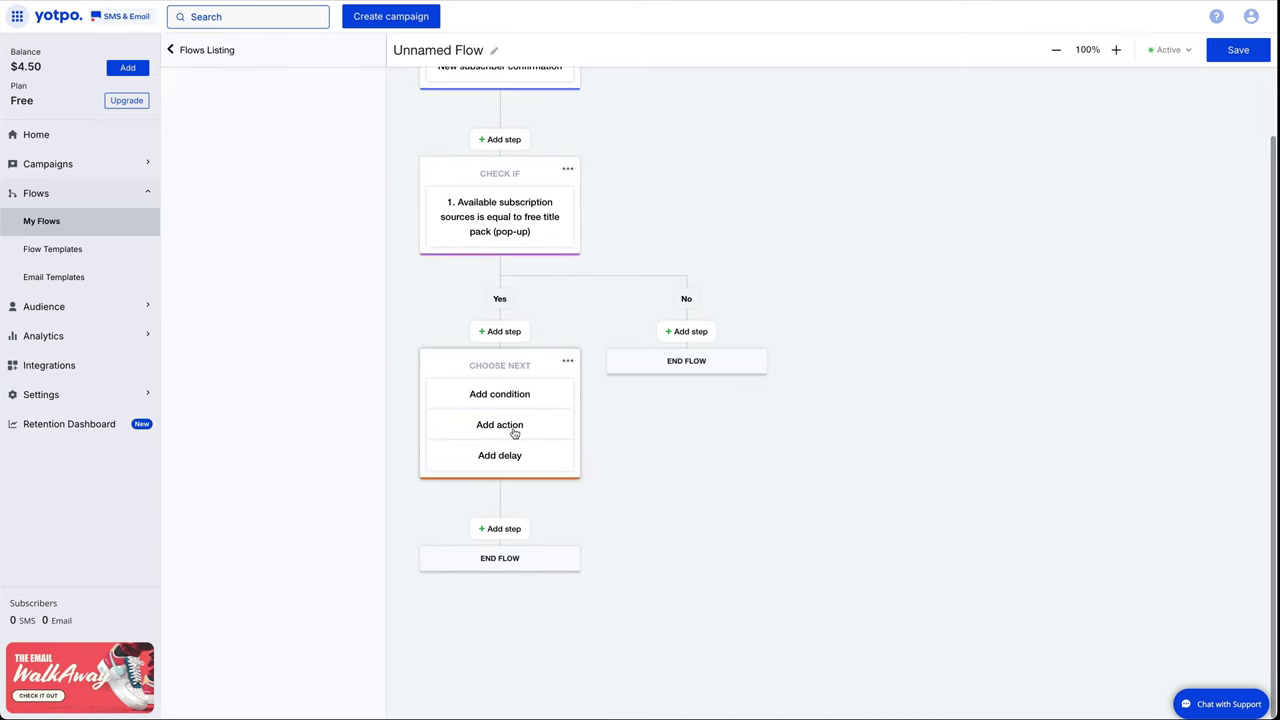
click(512, 428)
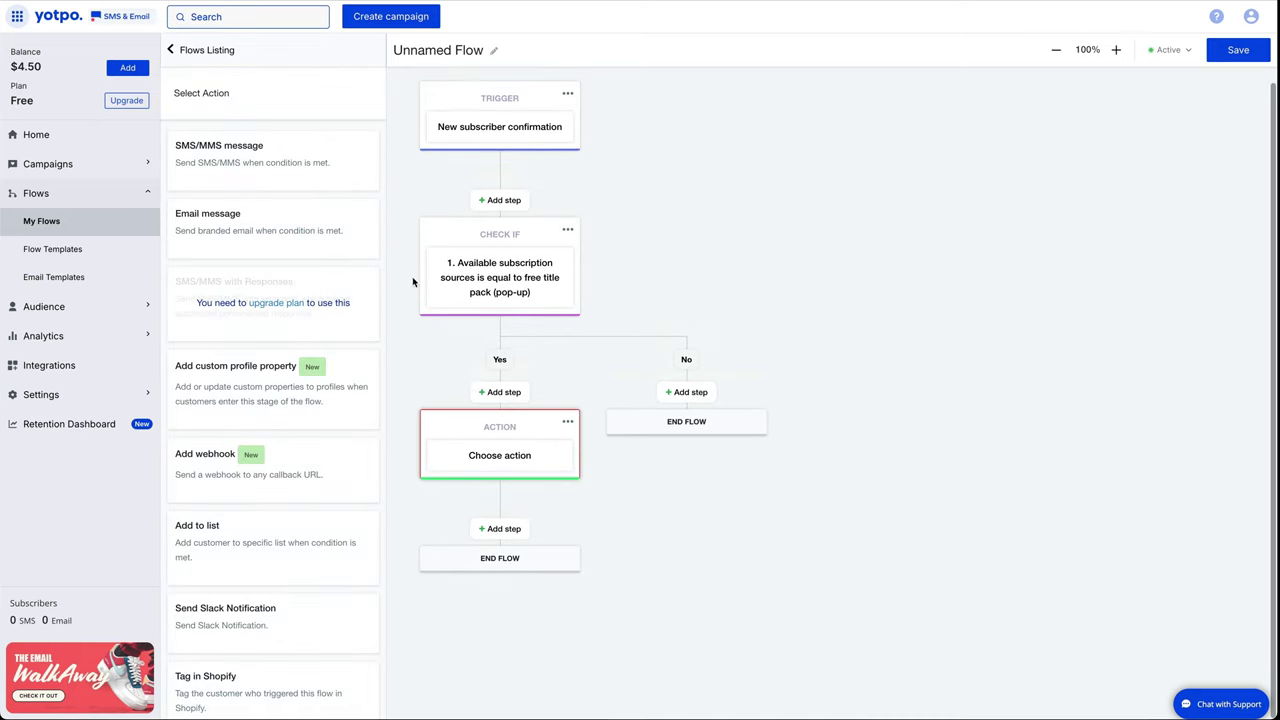
click(250, 225)
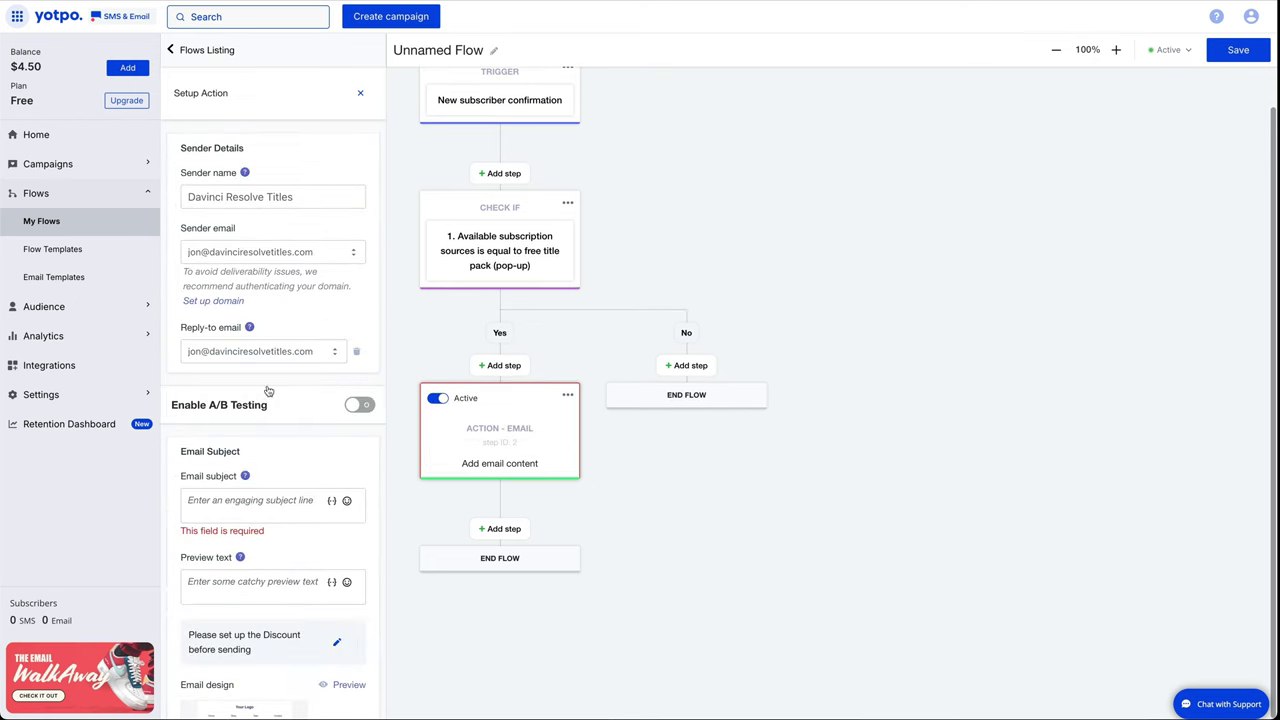
scroll(286, 418, down, 1)
scroll(286, 418, down, 2)
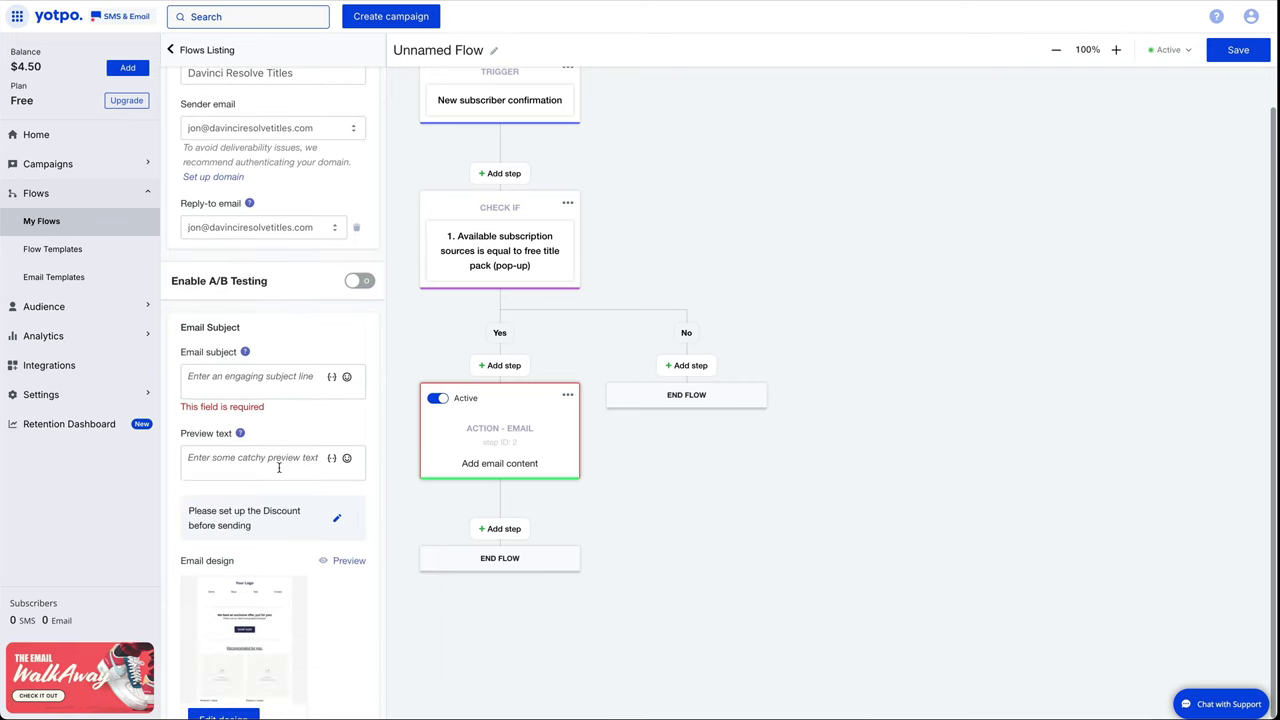
scroll(271, 471, down, 1)
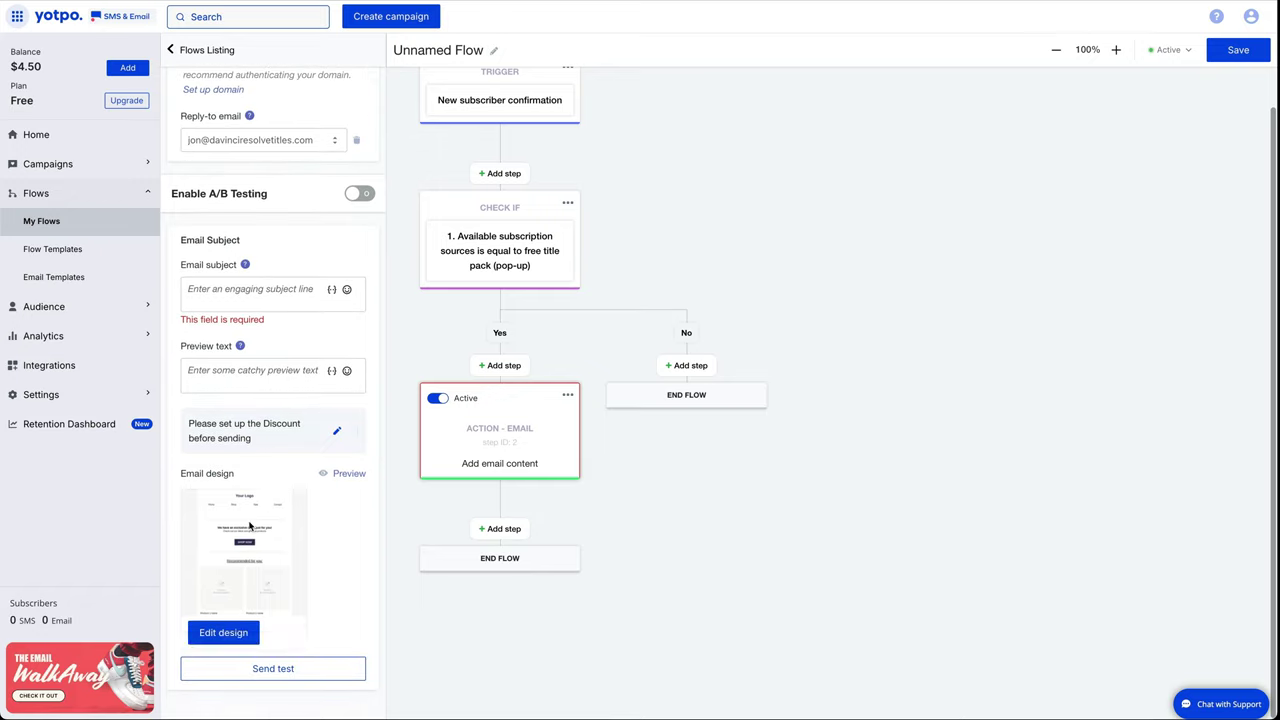
Step: Save the flow under the name Free Title Pack
click(1254, 56)
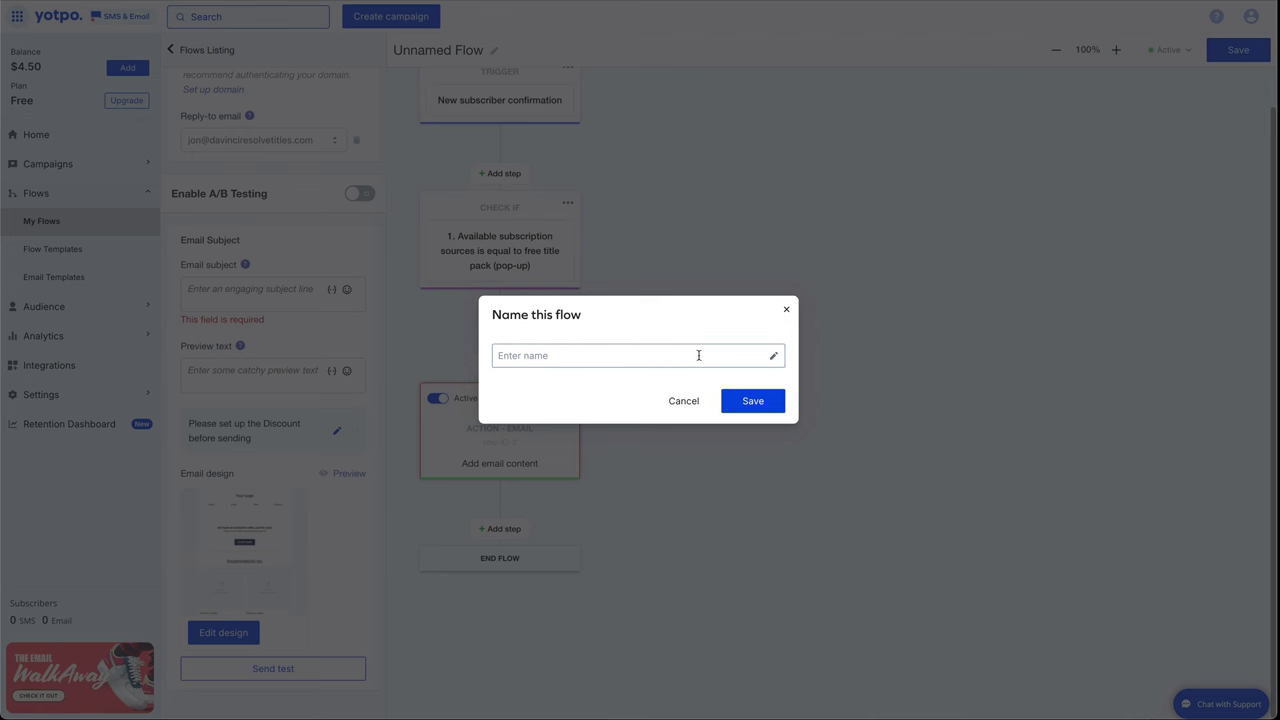
click(602, 352)
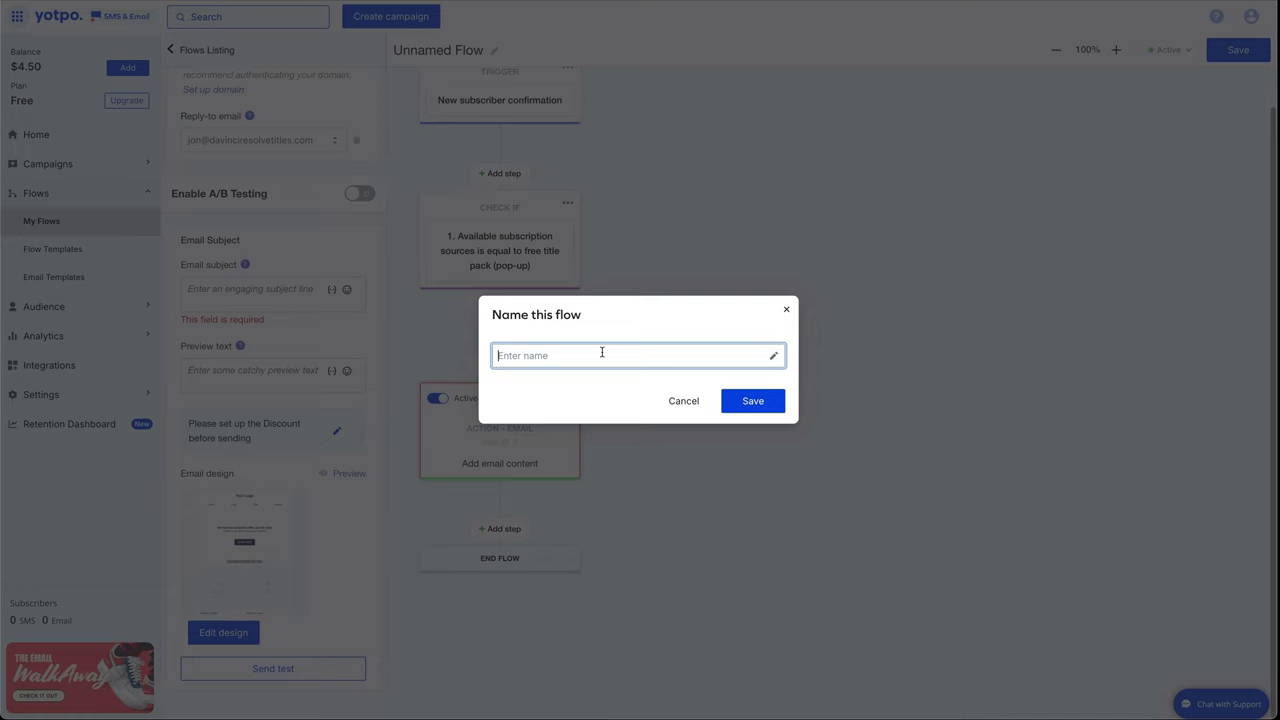
text(Free Title Pack)
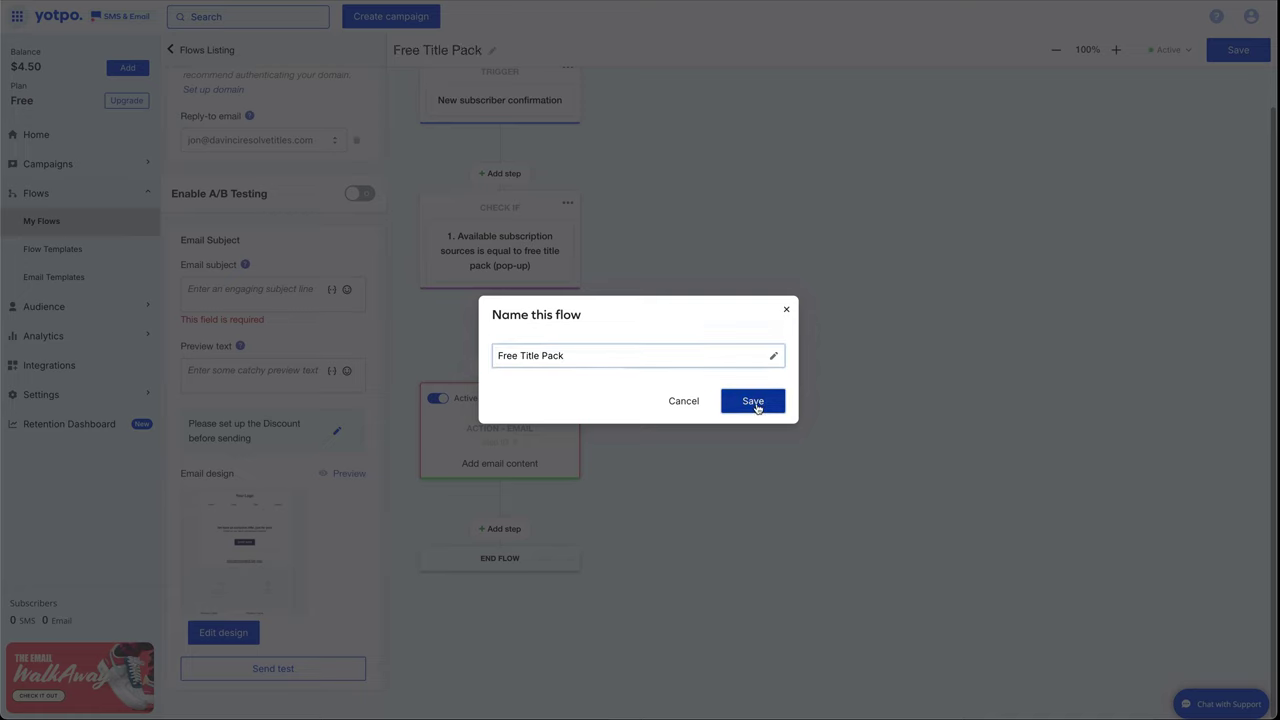
click(753, 402)
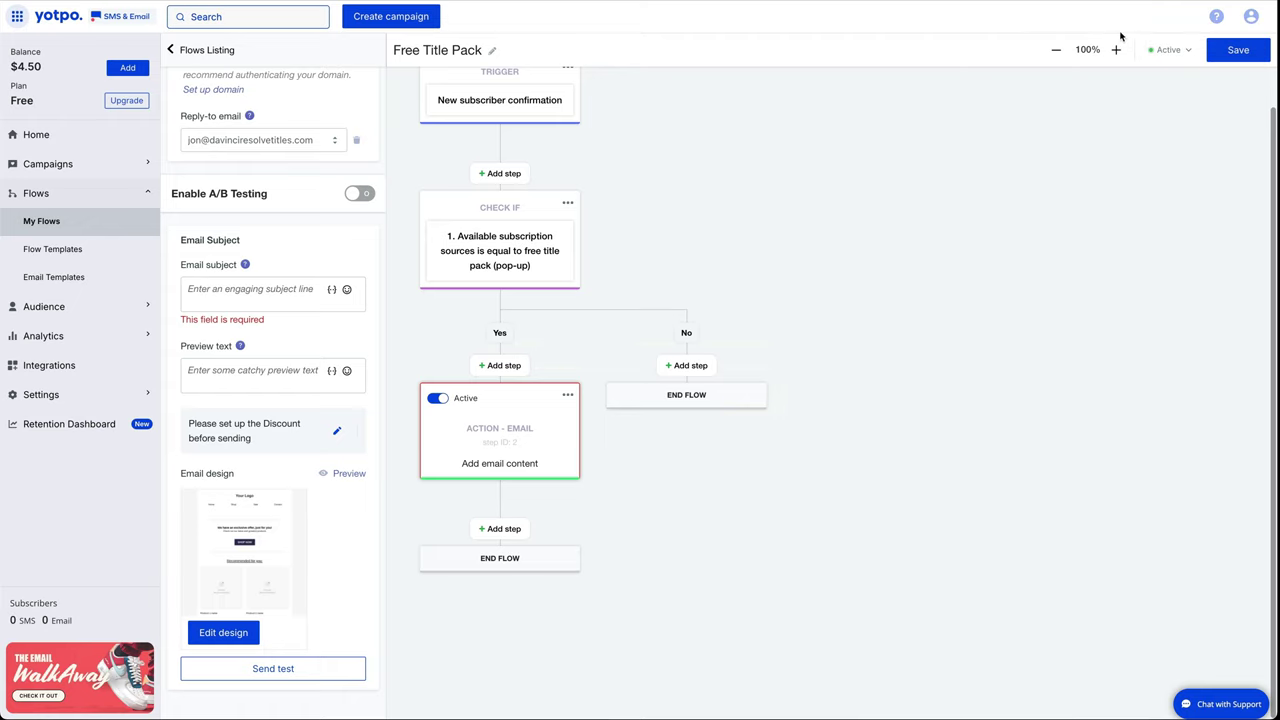
Step: Set the subject to 'Download your Free Davinci Resolve Title Pack' and add preview text
click(208, 292)
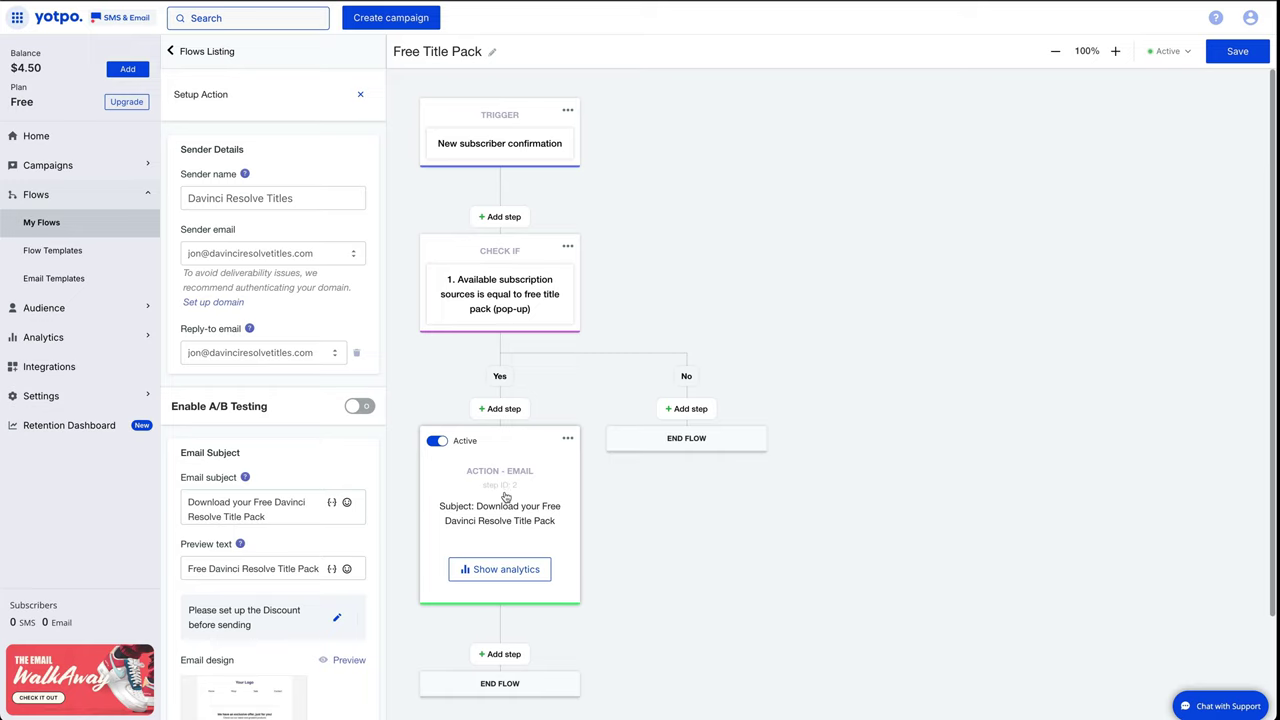
scroll(503, 491, down, 1)
scroll(305, 573, down, 2)
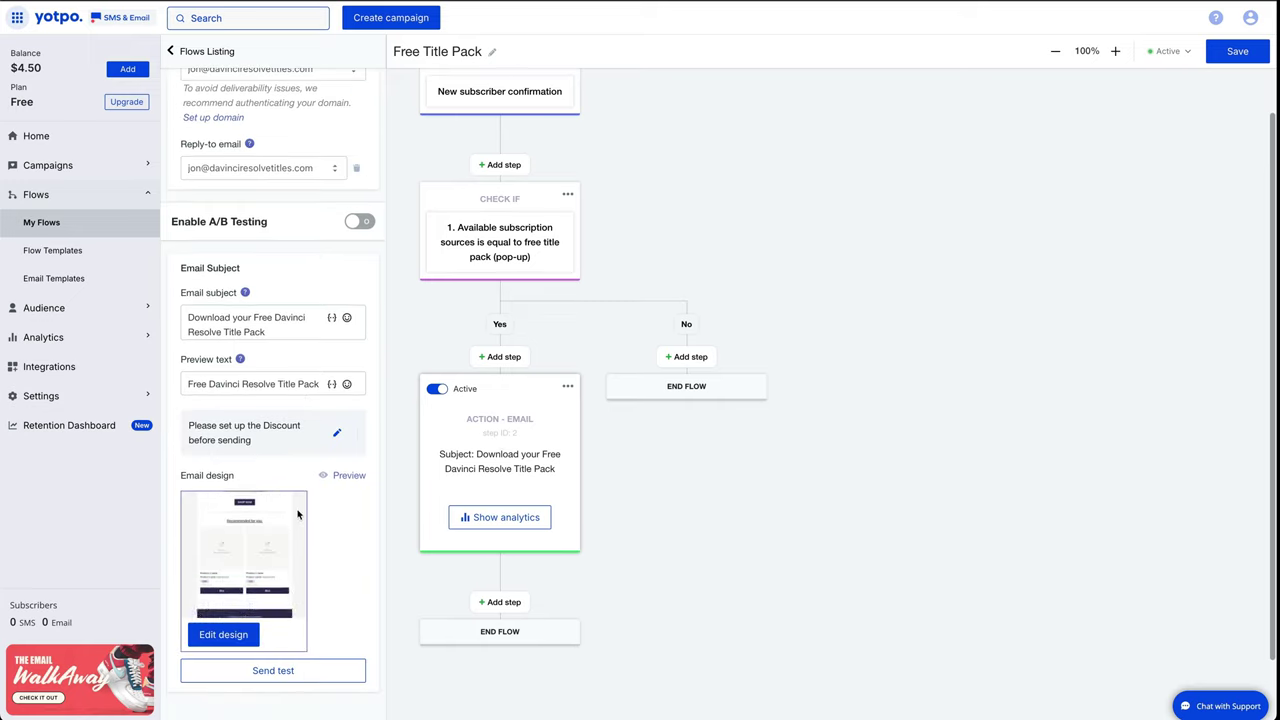
Step: Review the email template's design and return to the flow
click(222, 636)
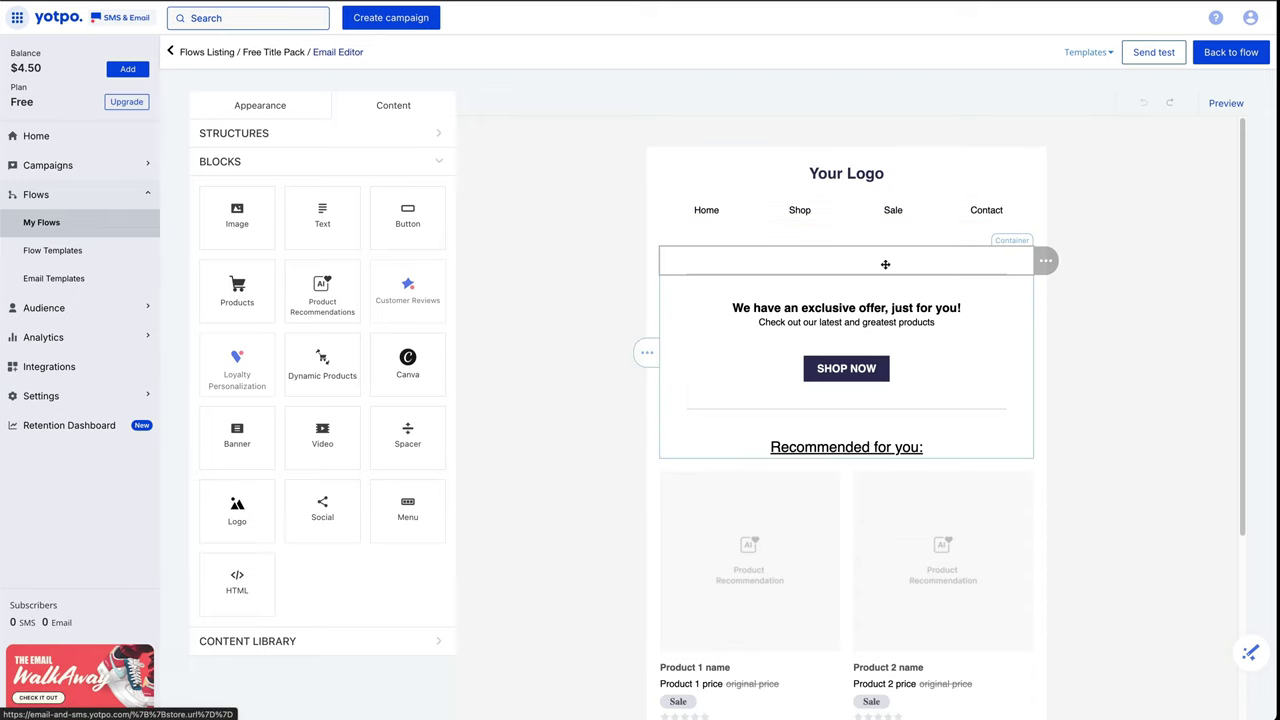
scroll(760, 500, down, 2)
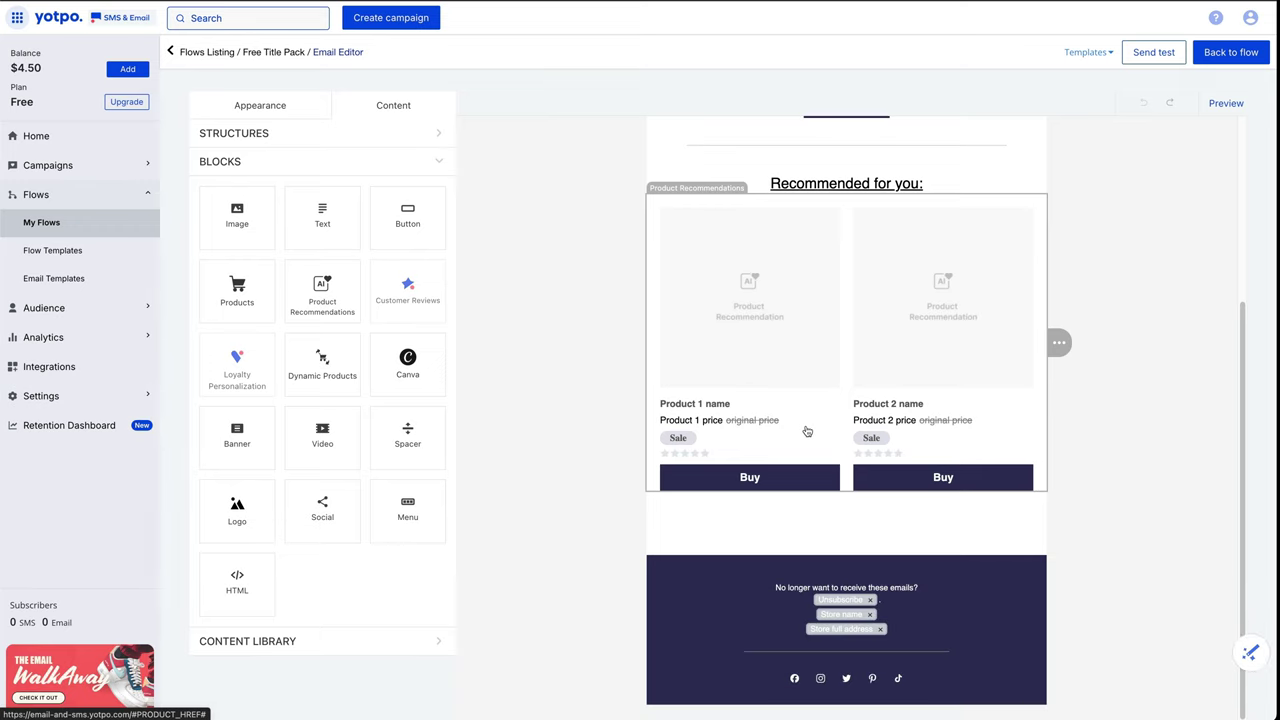
scroll(808, 432, down, 2)
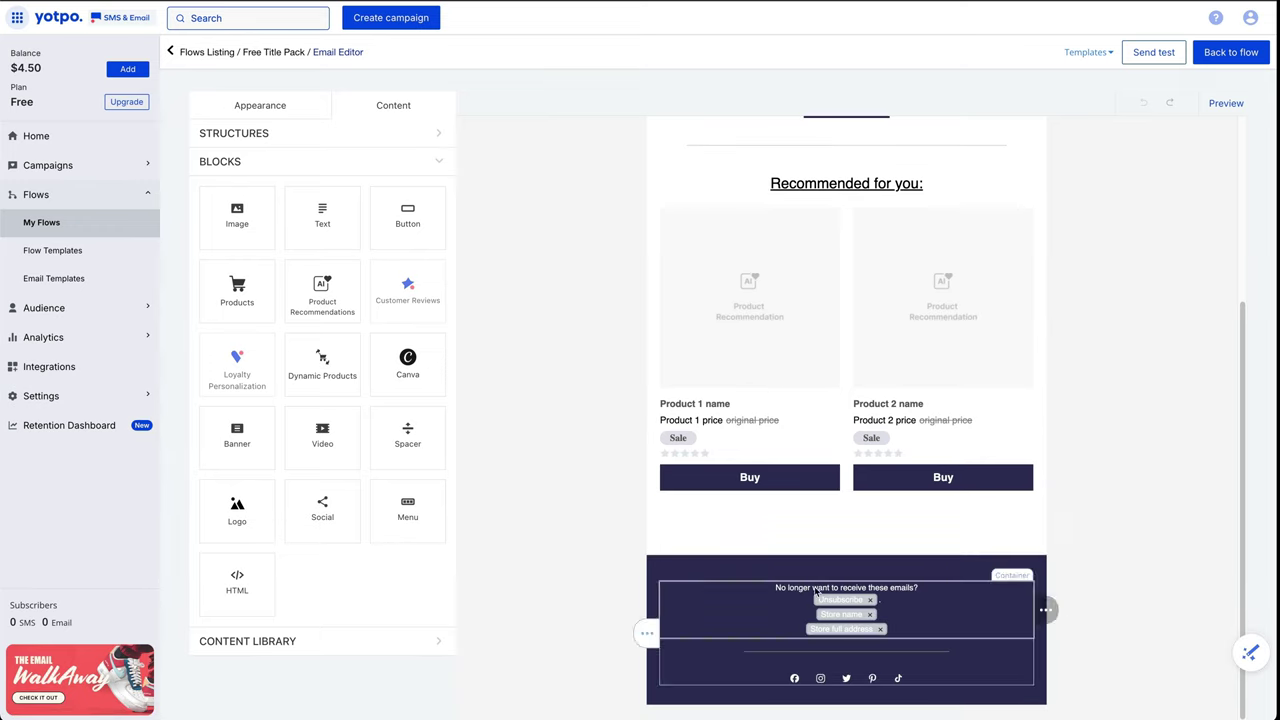
scroll(822, 620, up, 1)
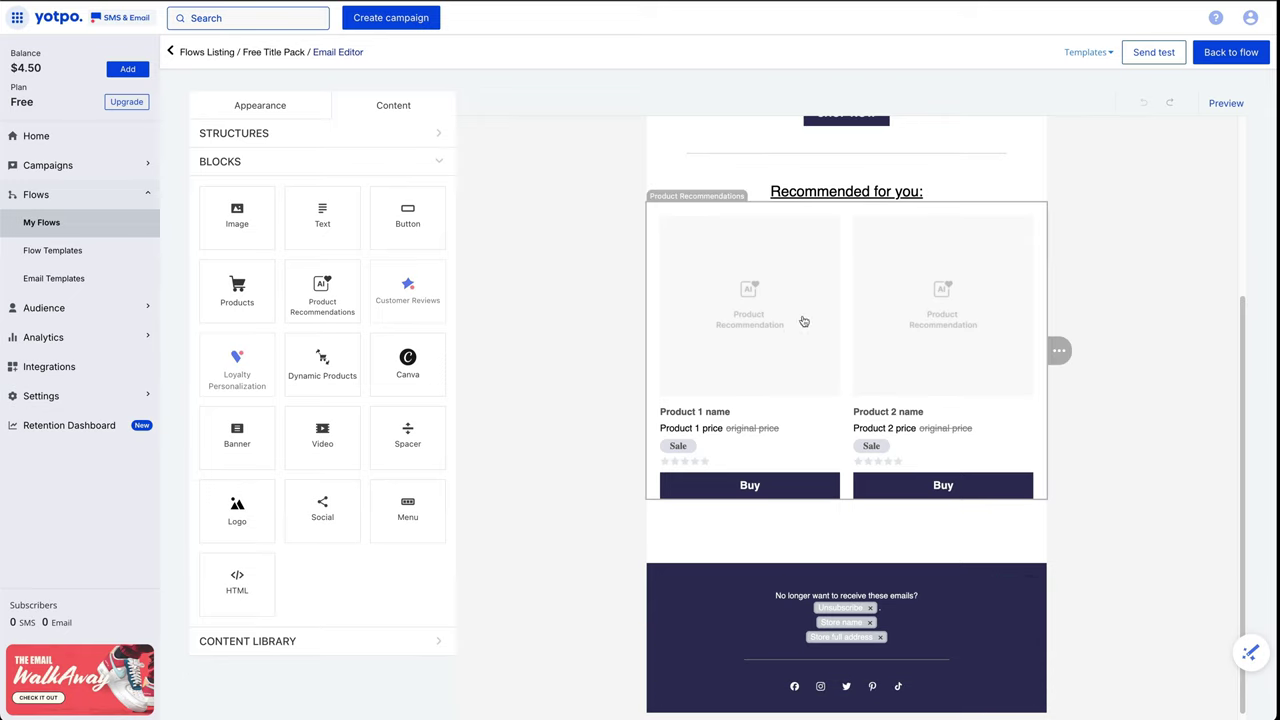
scroll(992, 459, up, 3)
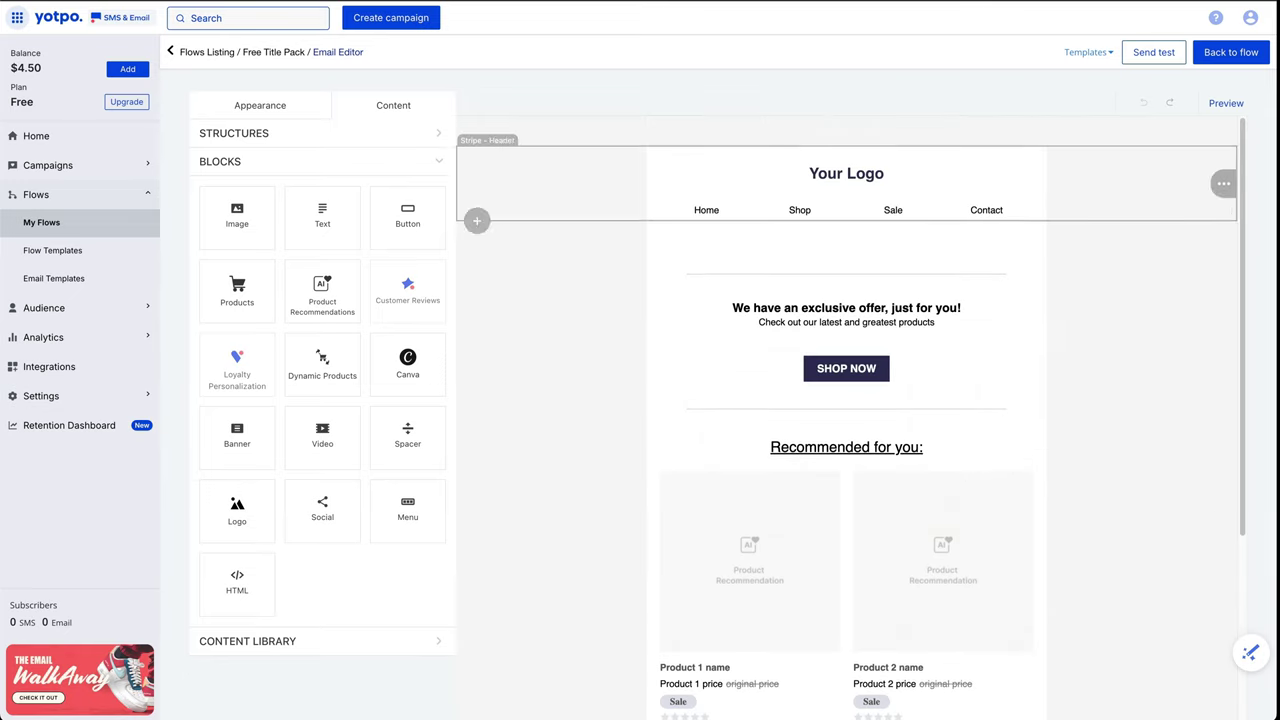
click(1230, 52)
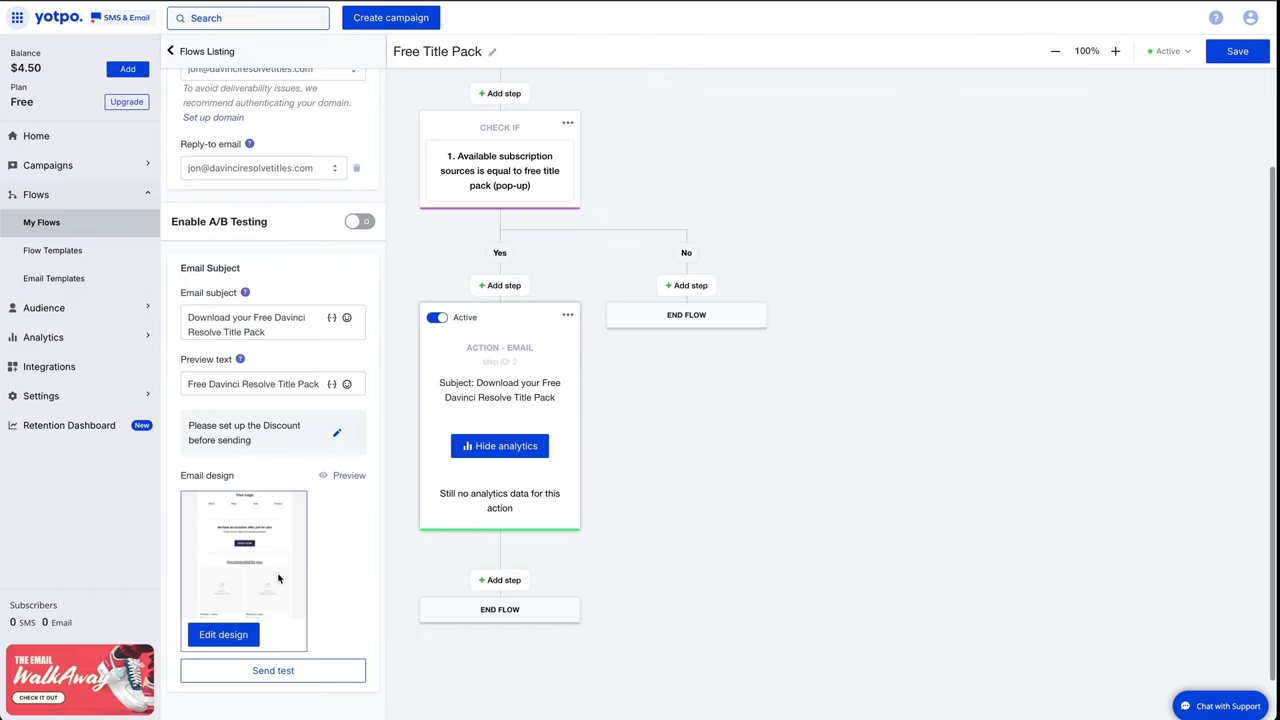
click(236, 638)
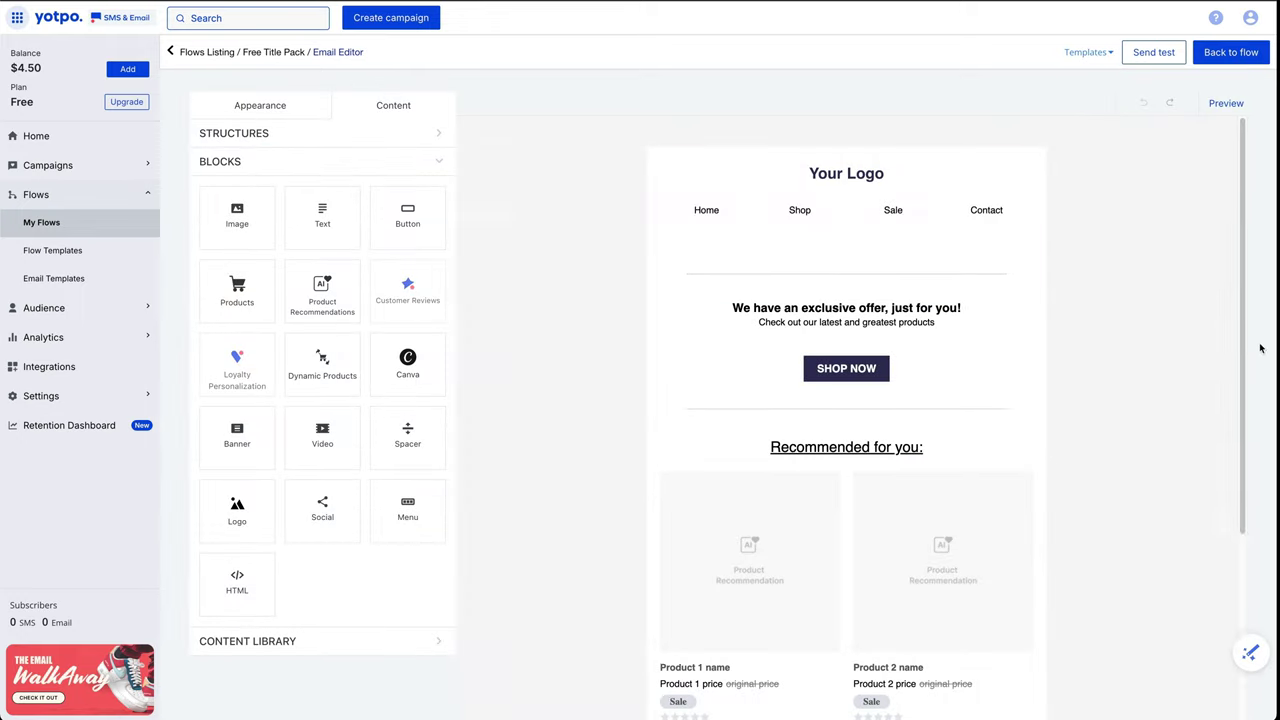
scroll(985, 400, down, 2)
scroll(983, 381, down, 1)
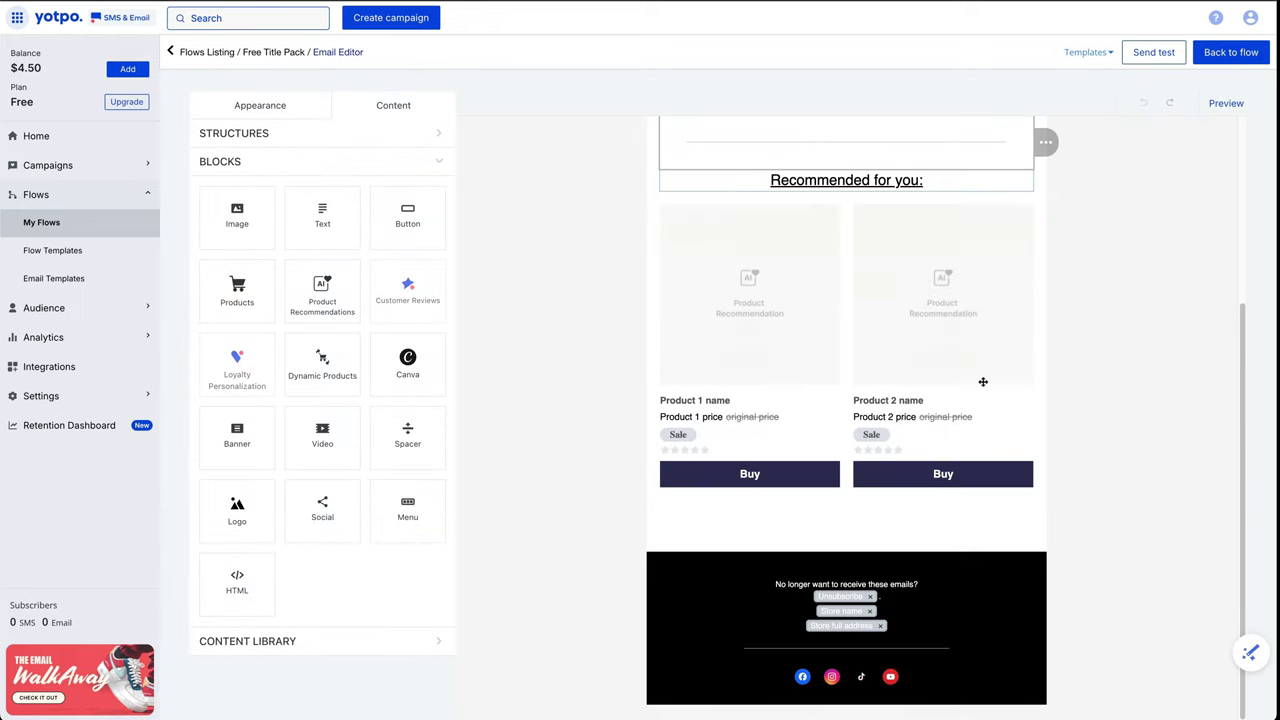
scroll(983, 380, up, 3)
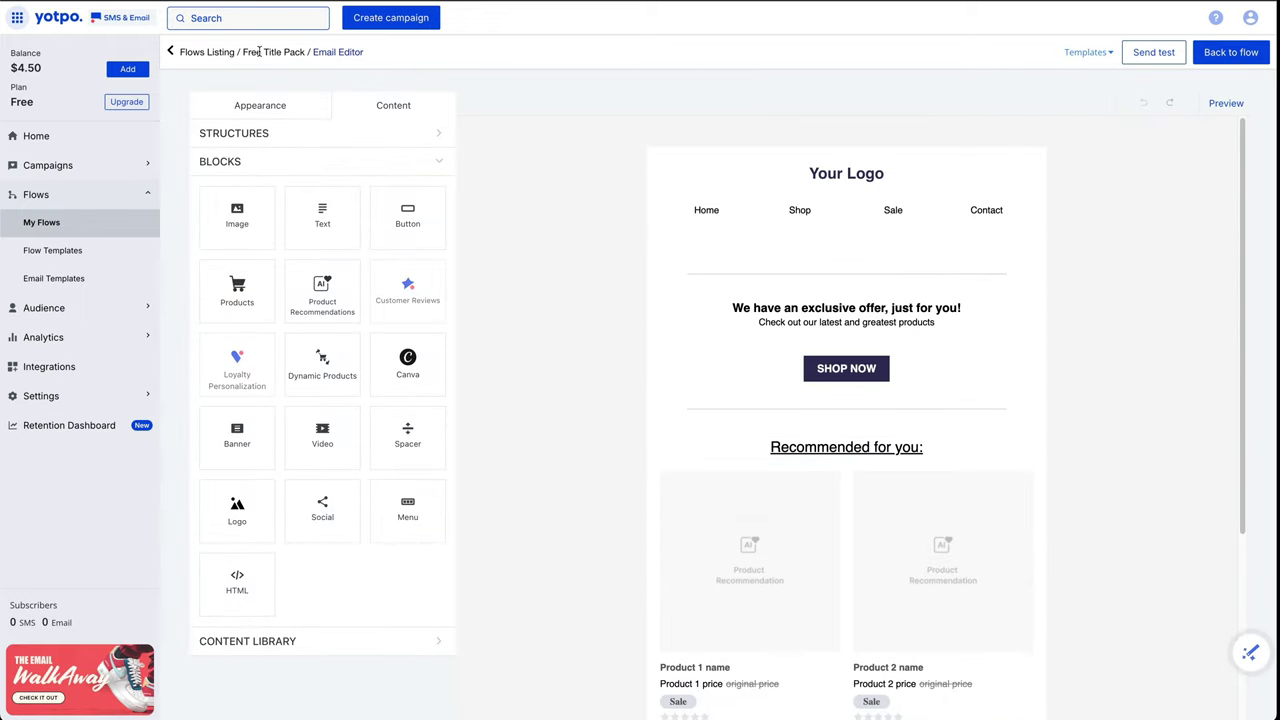
click(1228, 58)
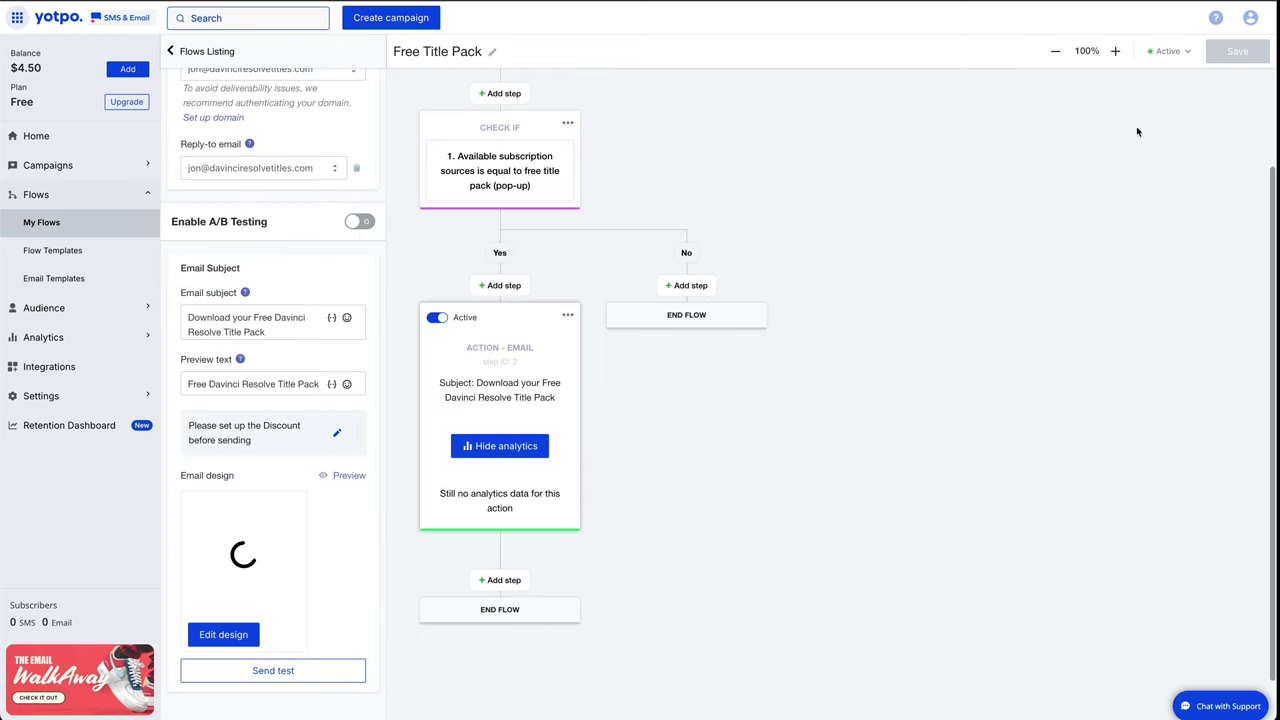
Step: Save the flow, then upload FreeTitlePackv1.zip from the Lead Magnets folder to Shopify Files
click(1240, 54)
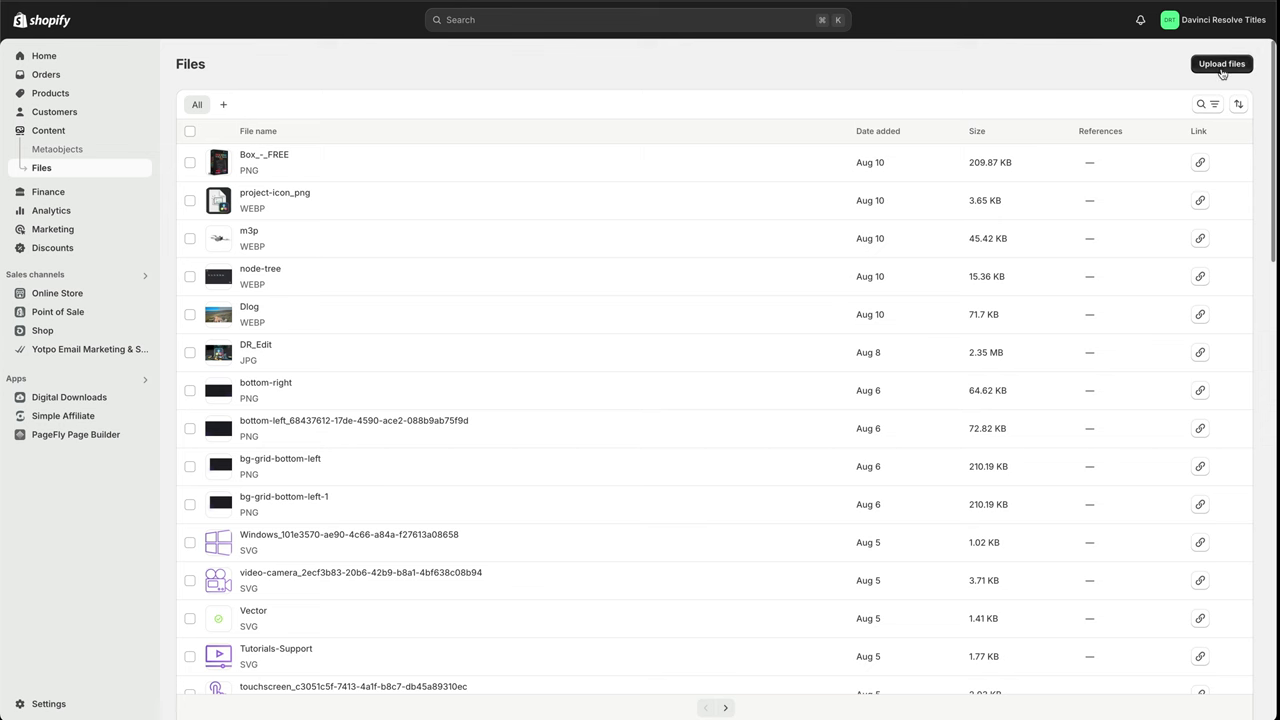
click(1222, 68)
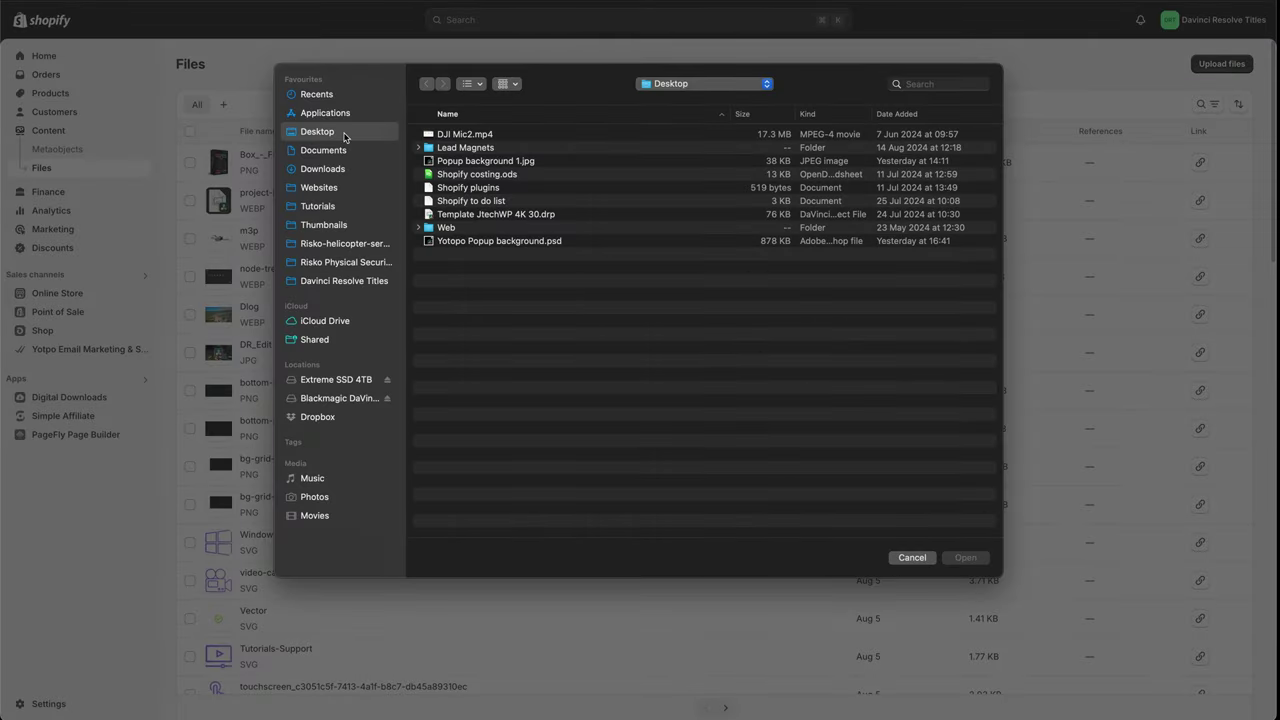
click(452, 150)
double_click(452, 150)
click(463, 138)
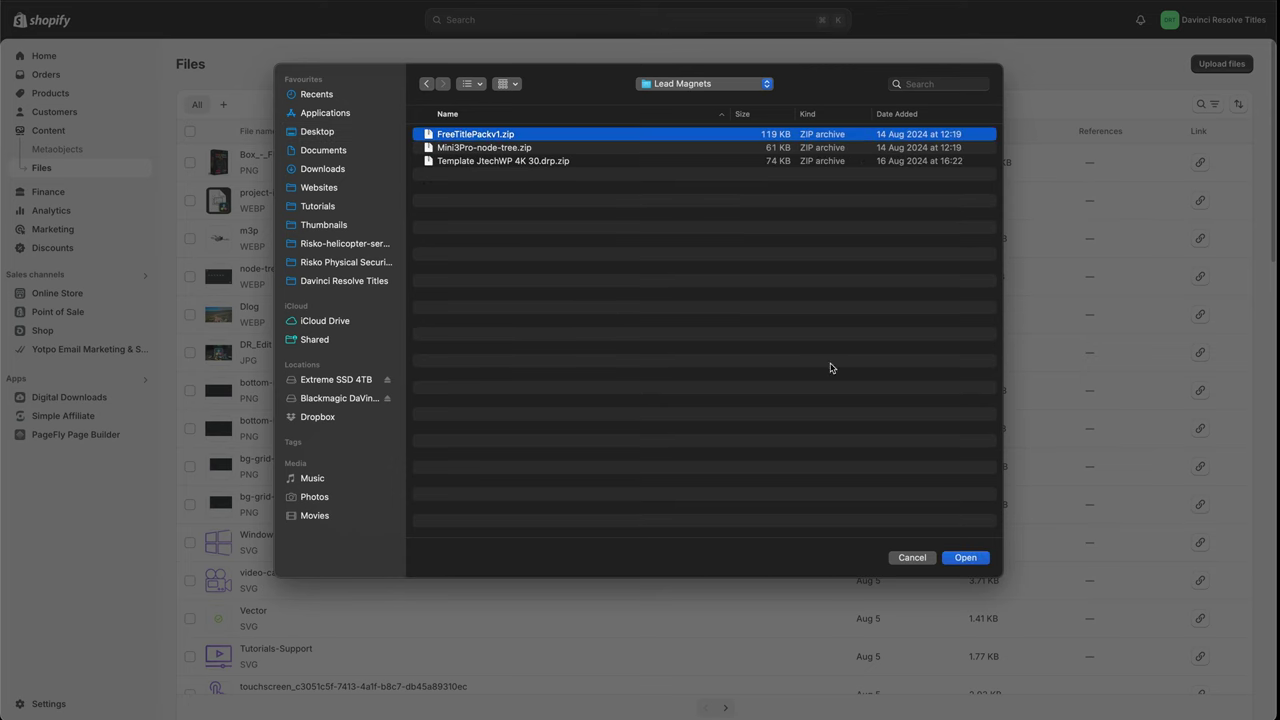
click(977, 558)
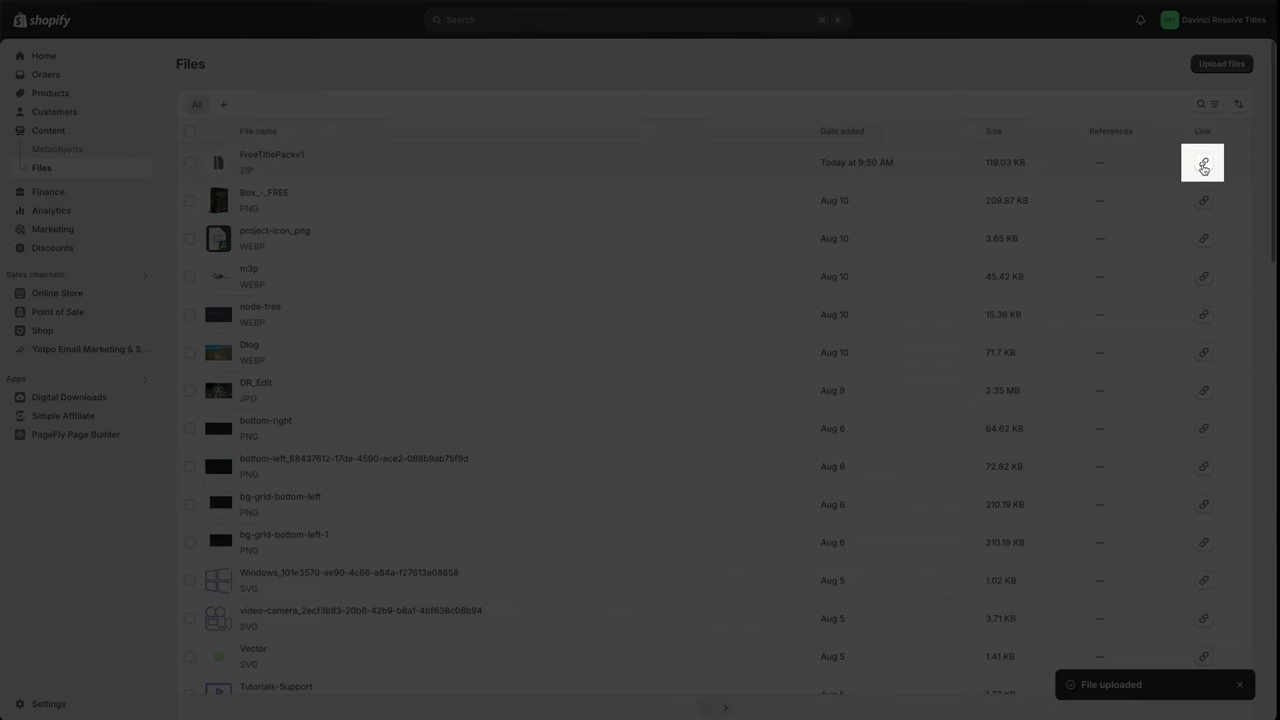
Step: Point the Download Free Title Pack button to the FreeTitlePackv1.zip link and save the flow
click(1203, 166)
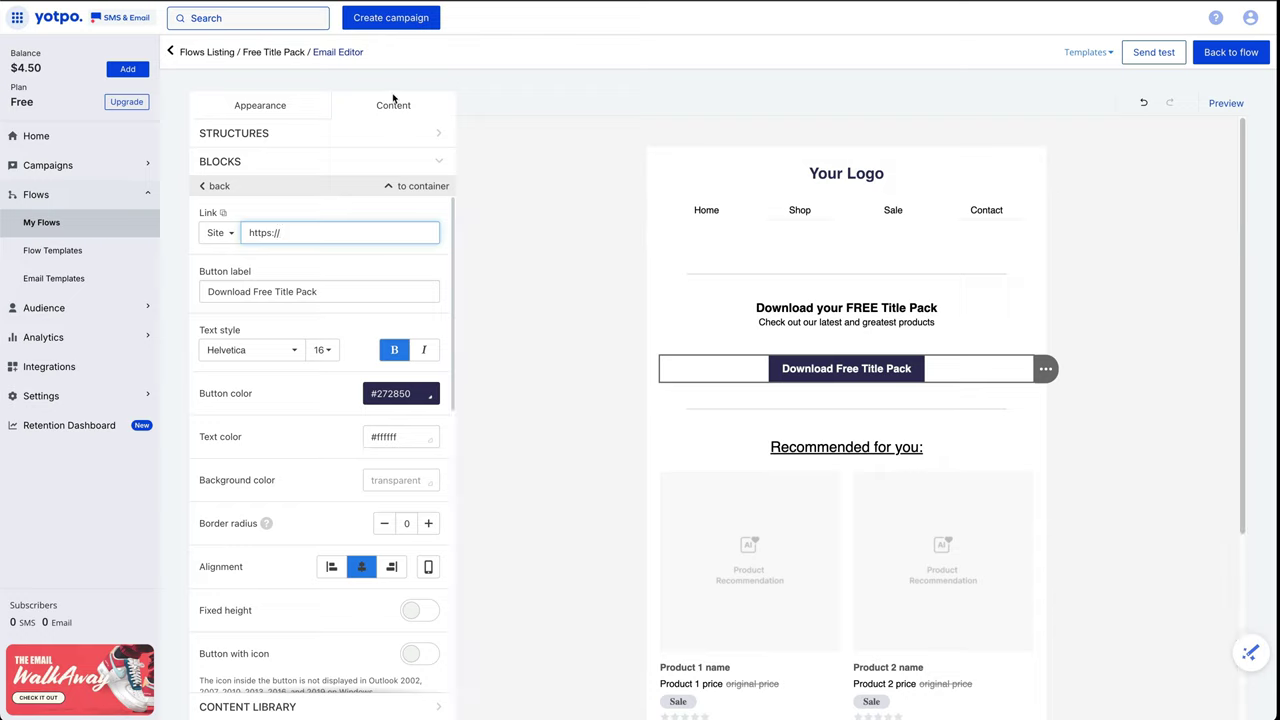
drag(312, 232, 243, 235)
key(ctrl+v)
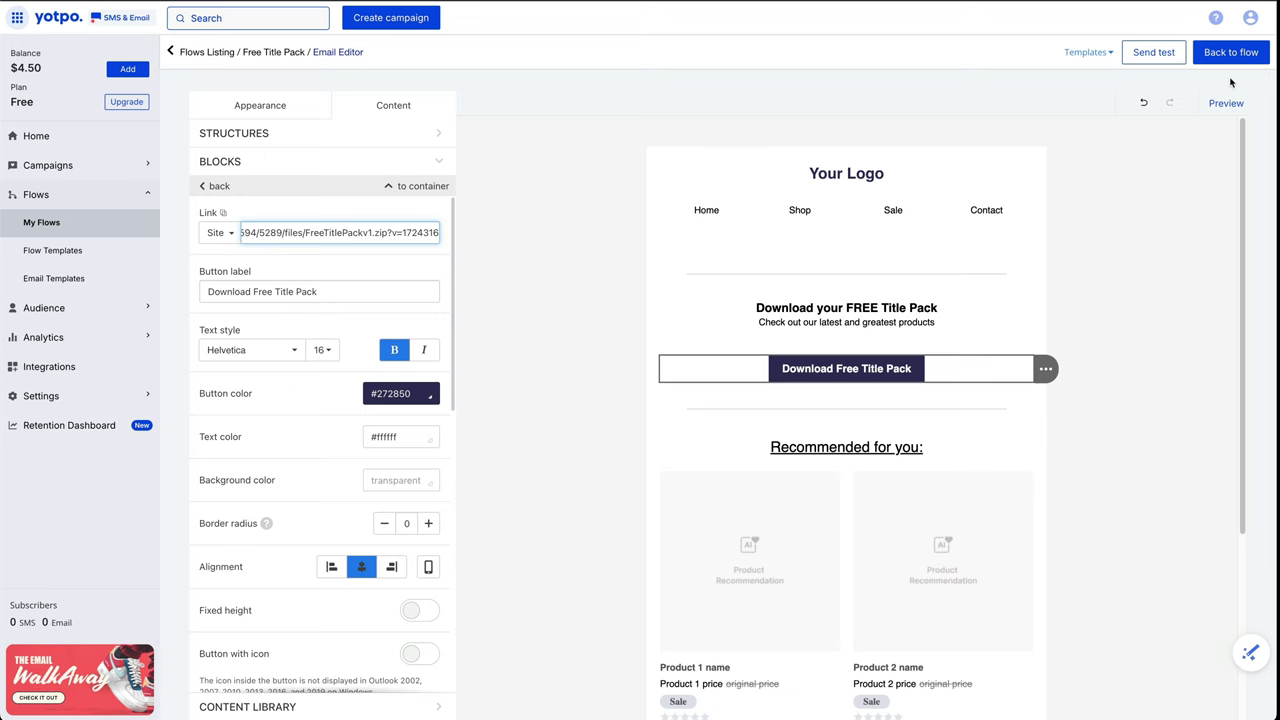
click(1230, 58)
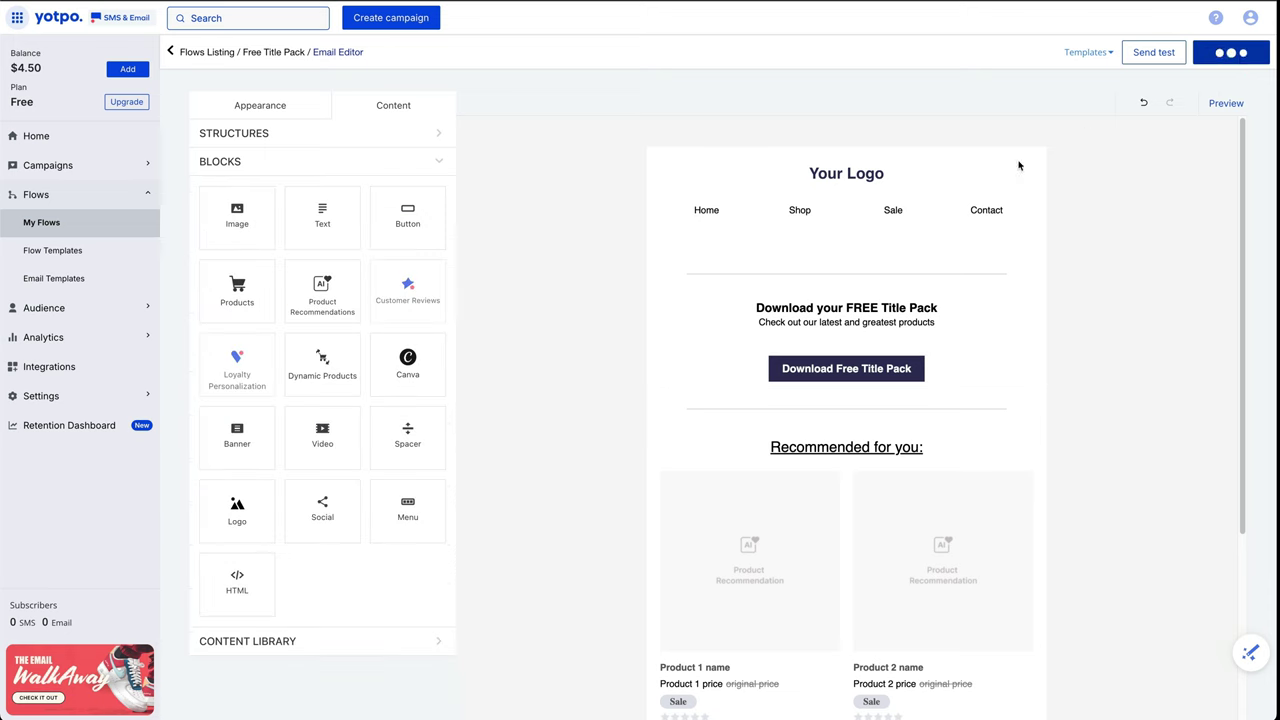
click(1245, 64)
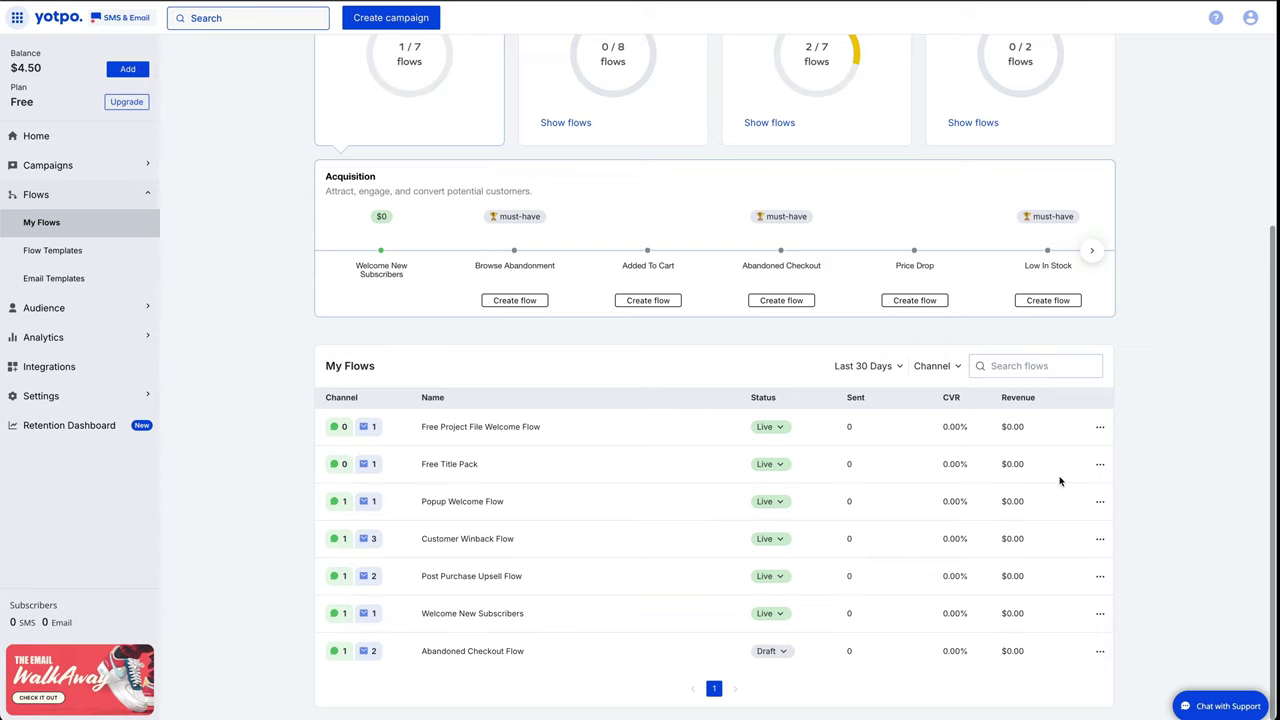
Step: Duplicate the Free Title Pack flow as a draft named Free DJI Node Tree
click(1099, 467)
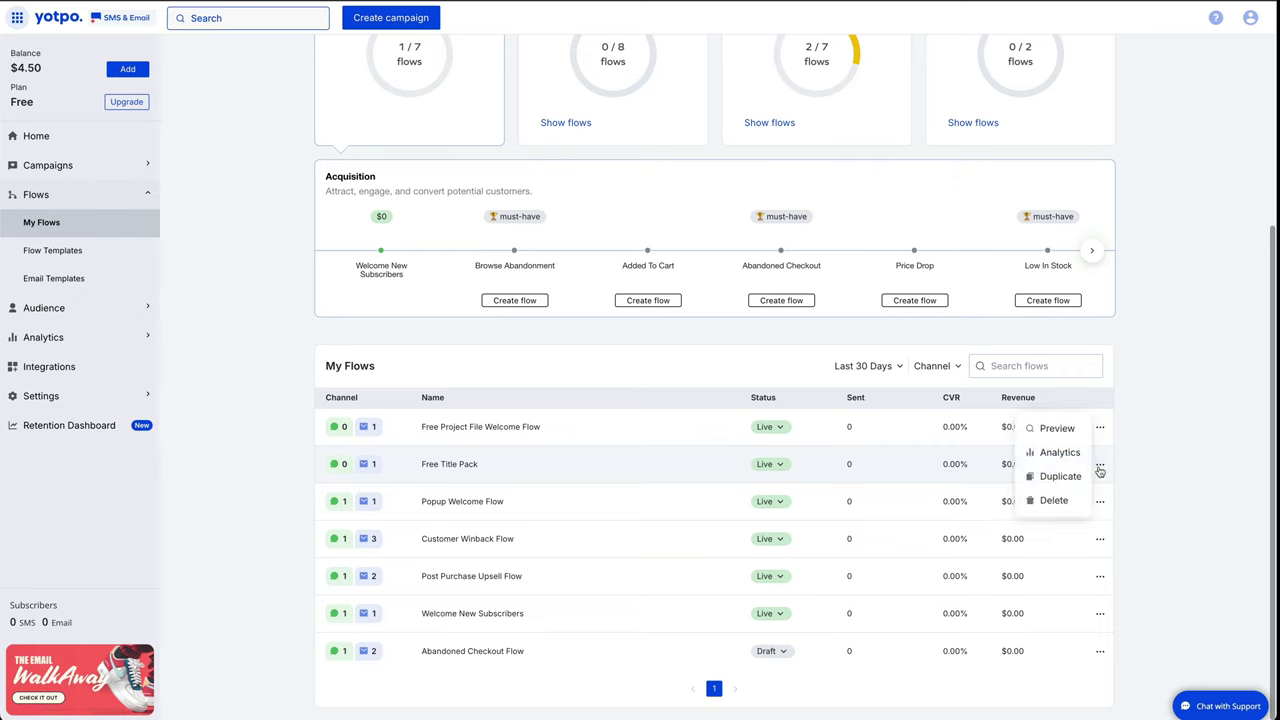
click(1052, 478)
click(540, 358)
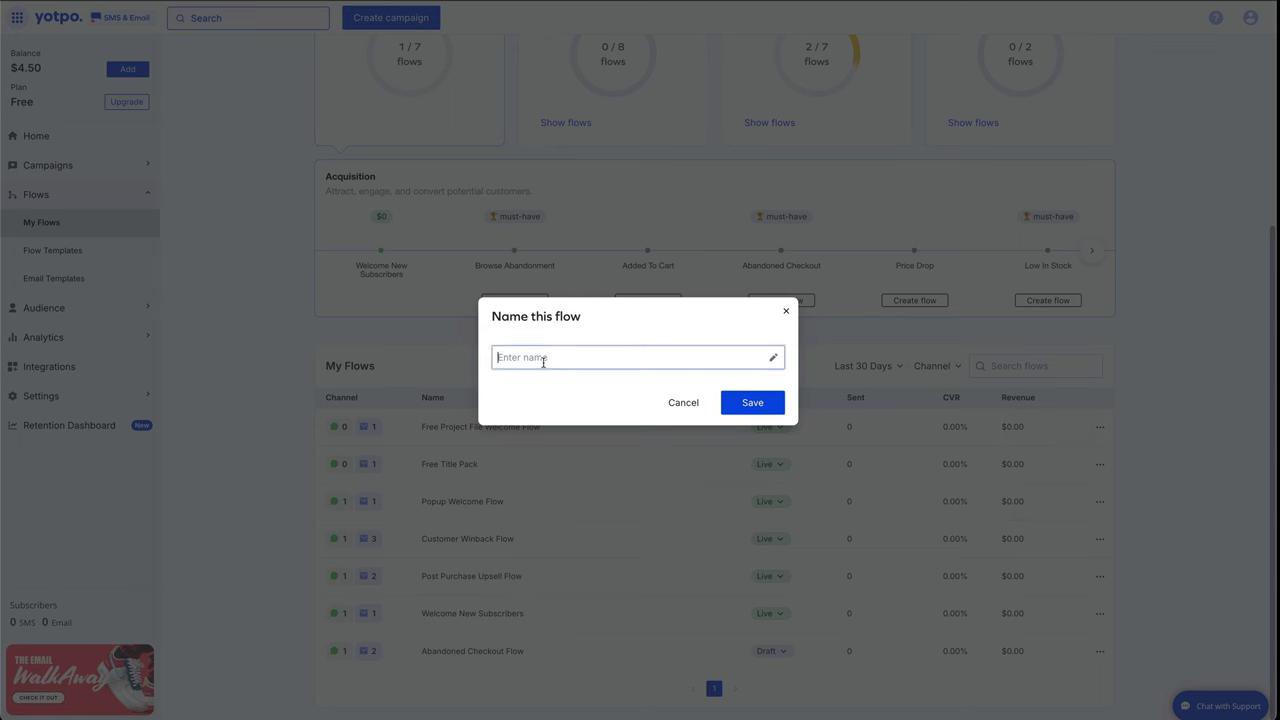
key(ctrl+v)
click(752, 402)
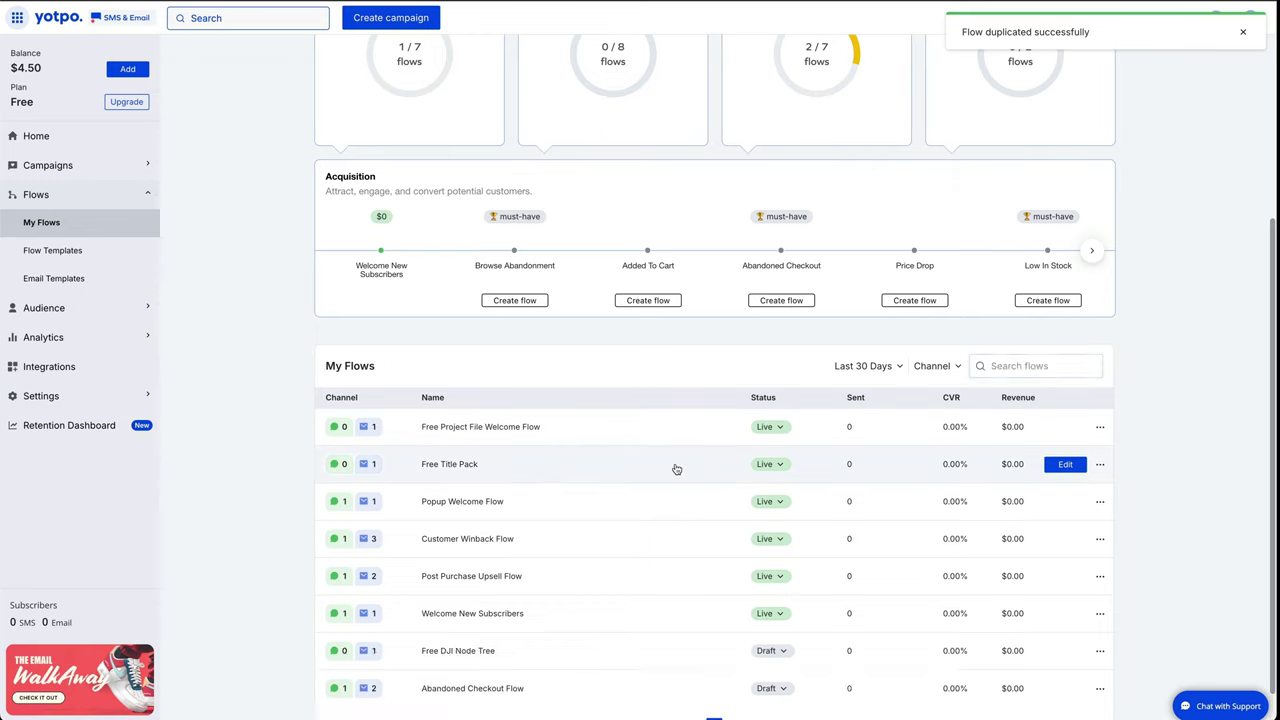
Step: Open the Free DJI Node Tree flow's email design, select the Download button and copy the Mini3Pro-node-tree link
click(520, 651)
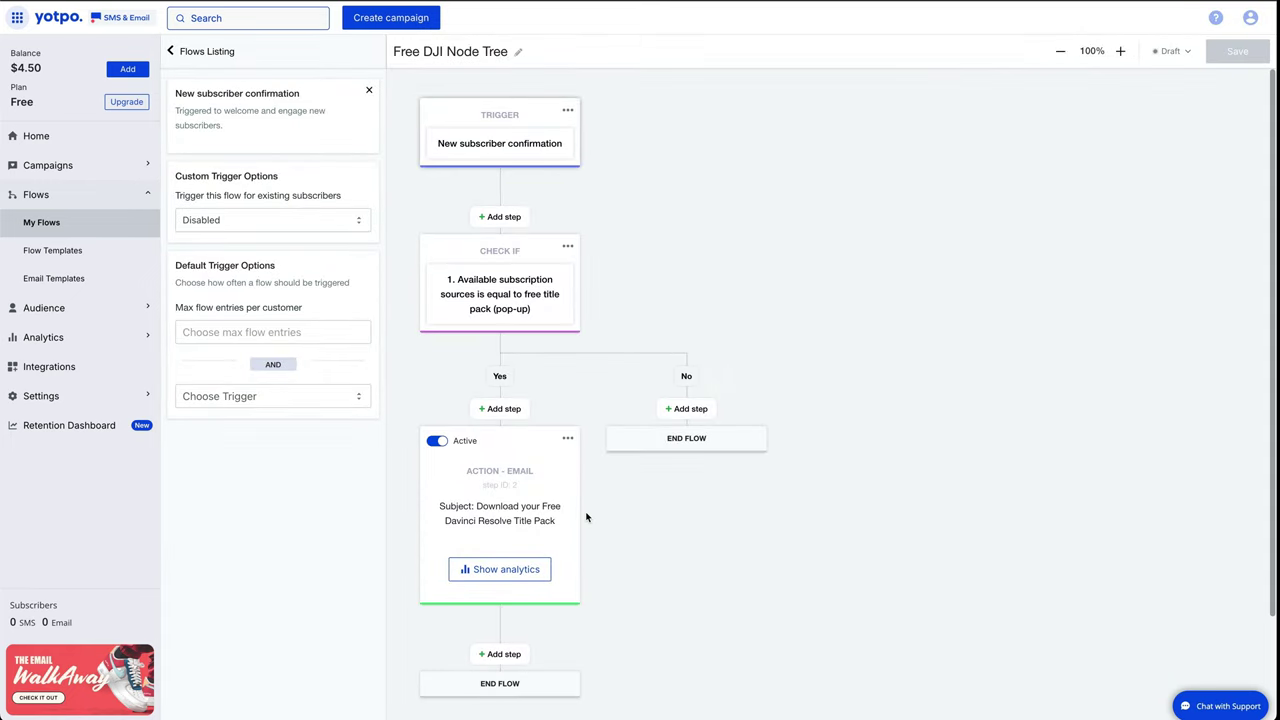
click(510, 516)
scroll(380, 515, down, 1)
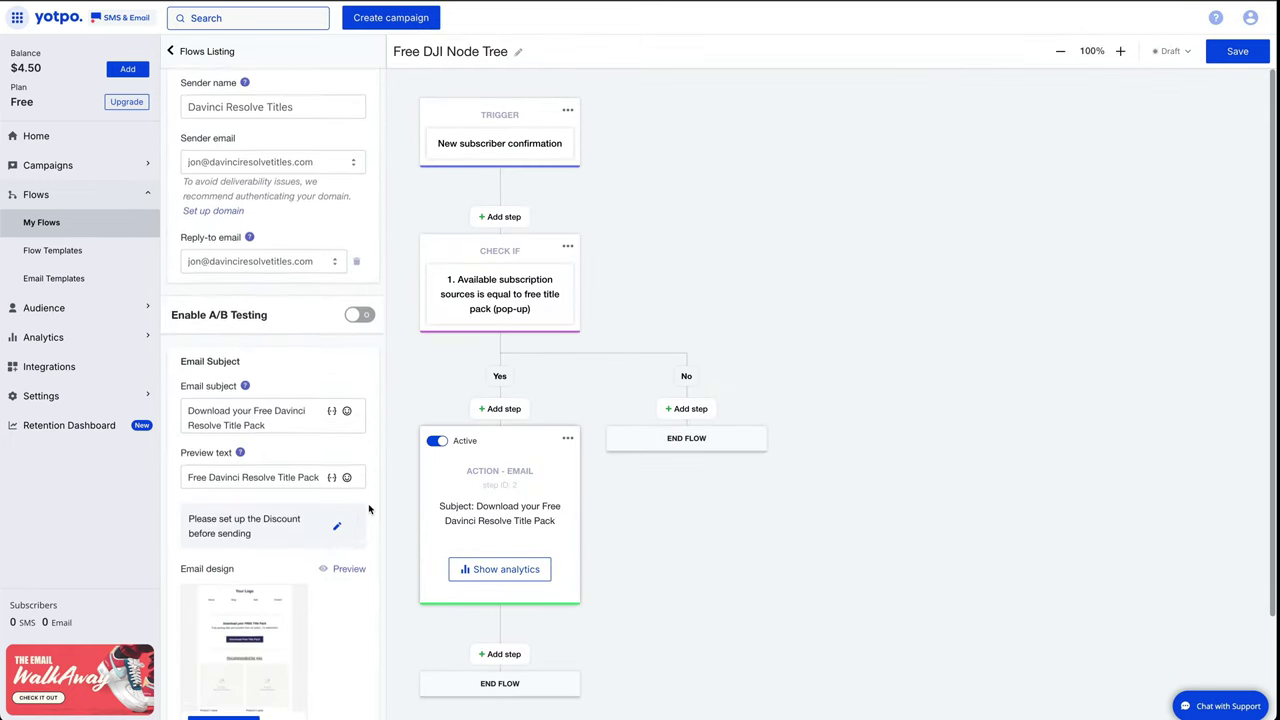
scroll(368, 510, down, 1)
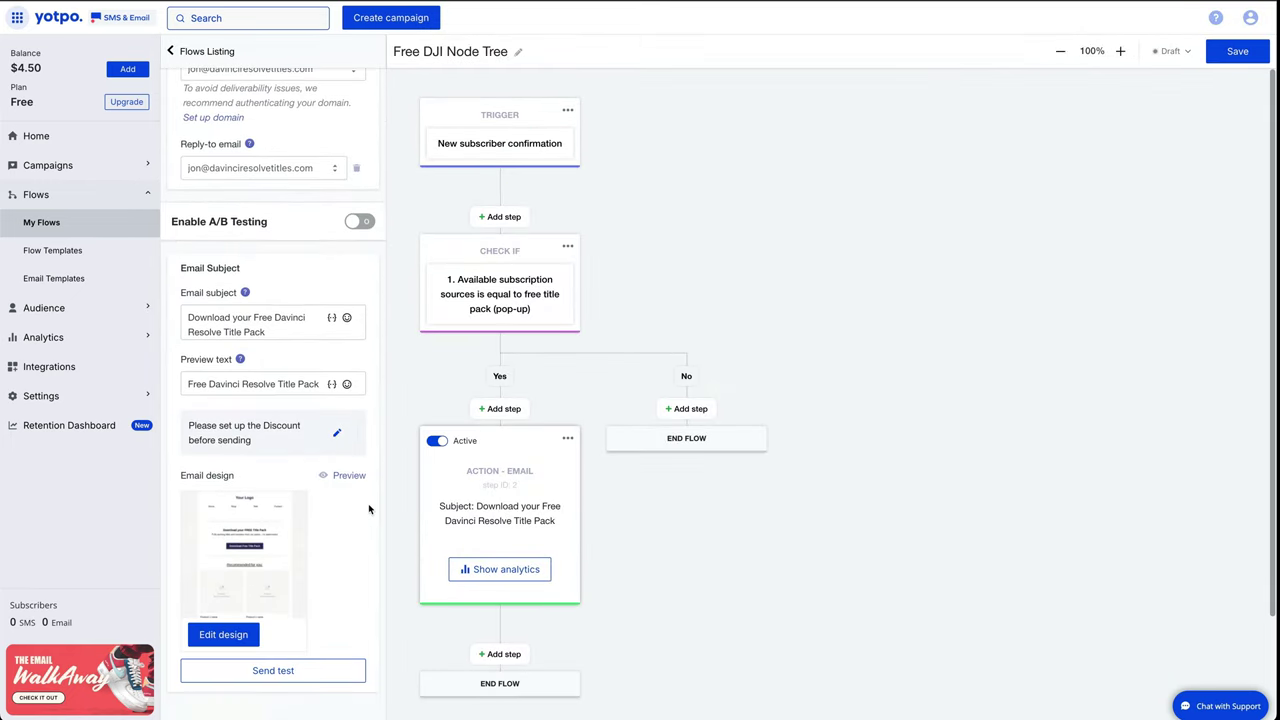
click(222, 635)
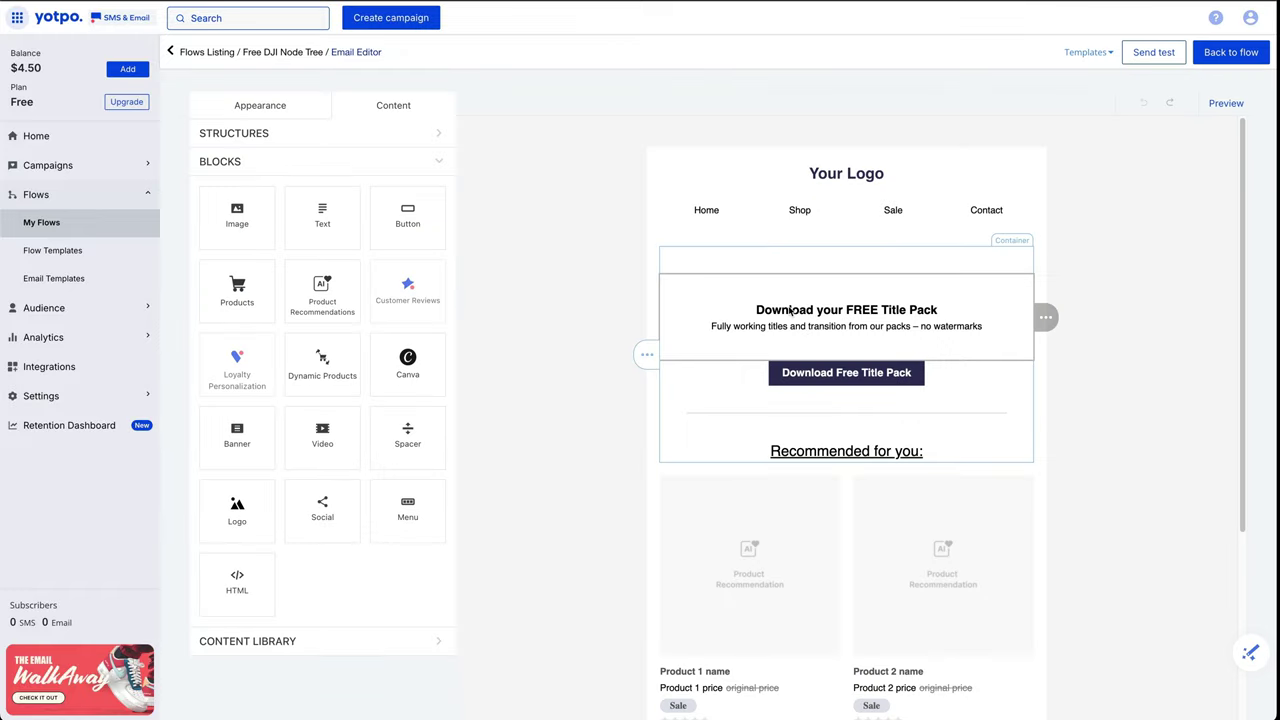
click(872, 375)
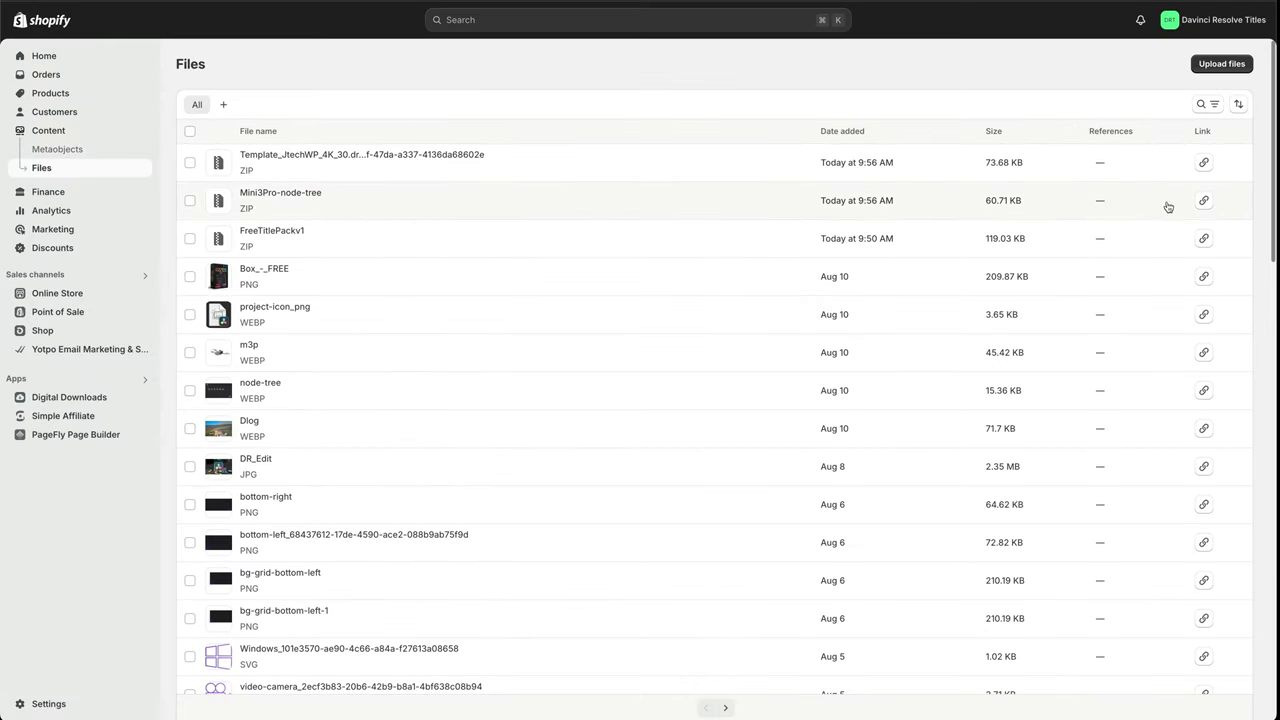
click(1203, 200)
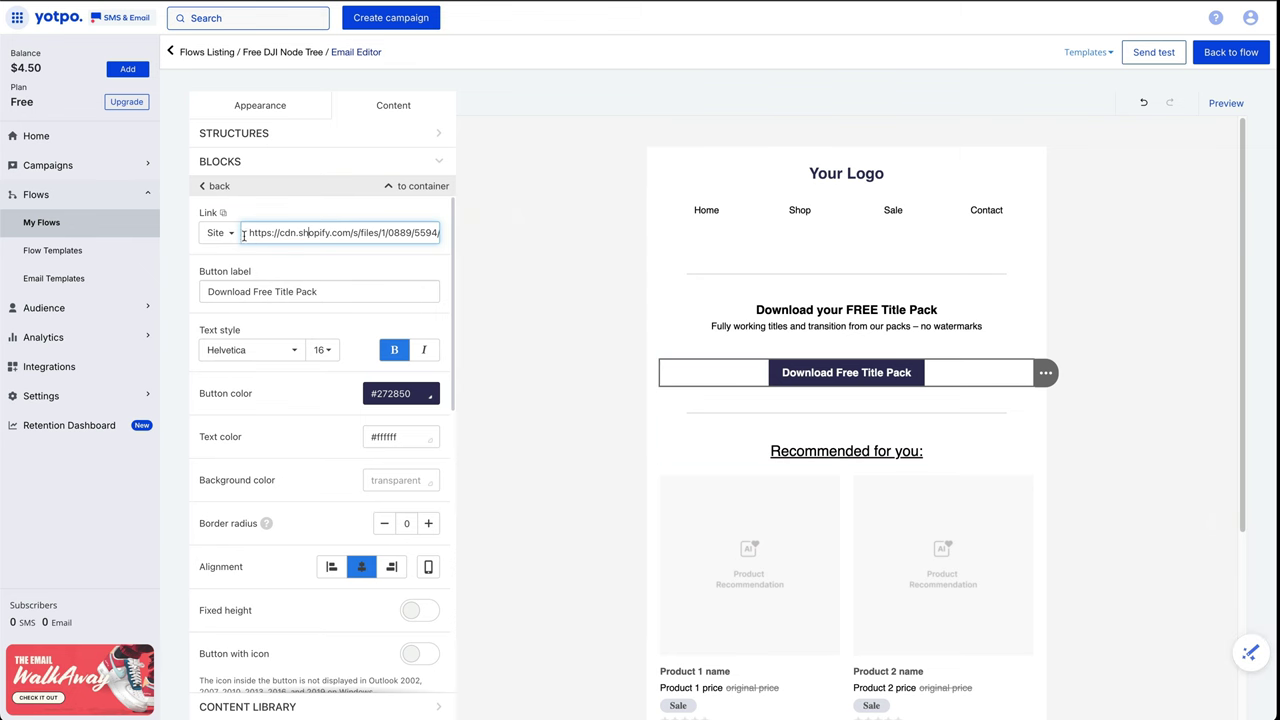
Step: Replace the Download Free Title Pack button's URL with the pasted Mini3Pro-node-tree.zip link
drag(251, 232, 513, 238)
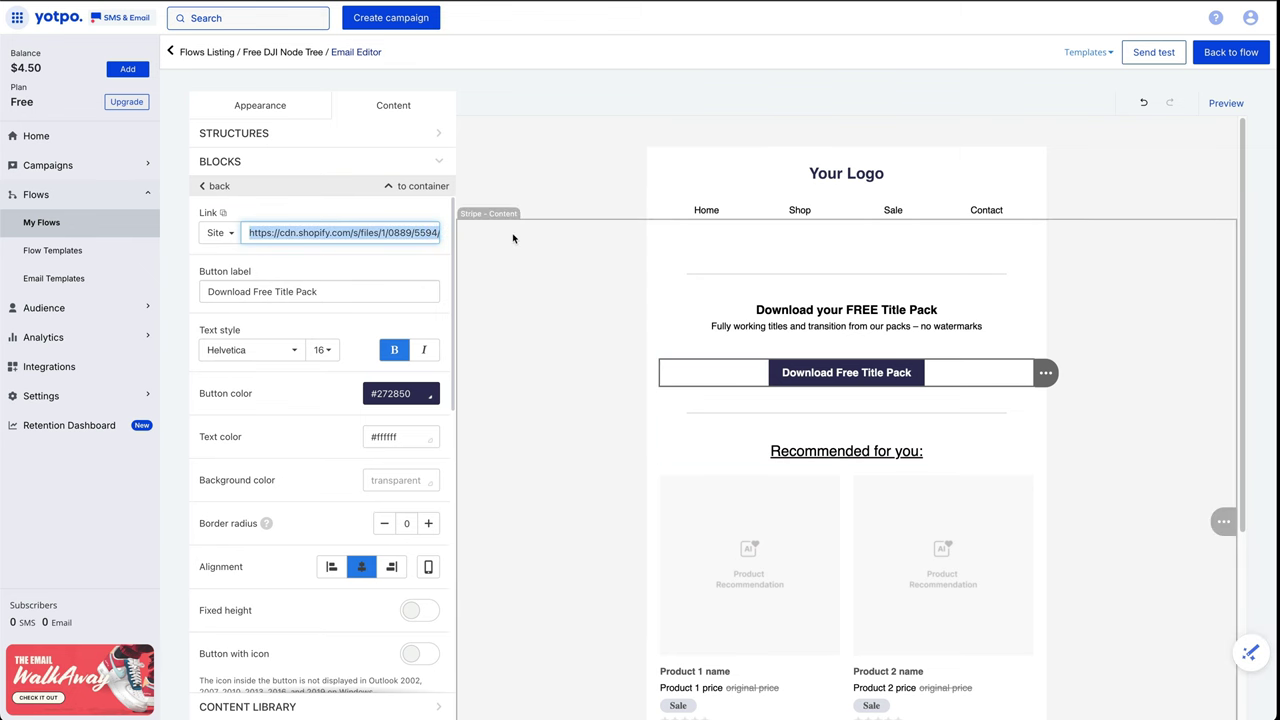
key(ctrl+v)
key(ctrl+a)
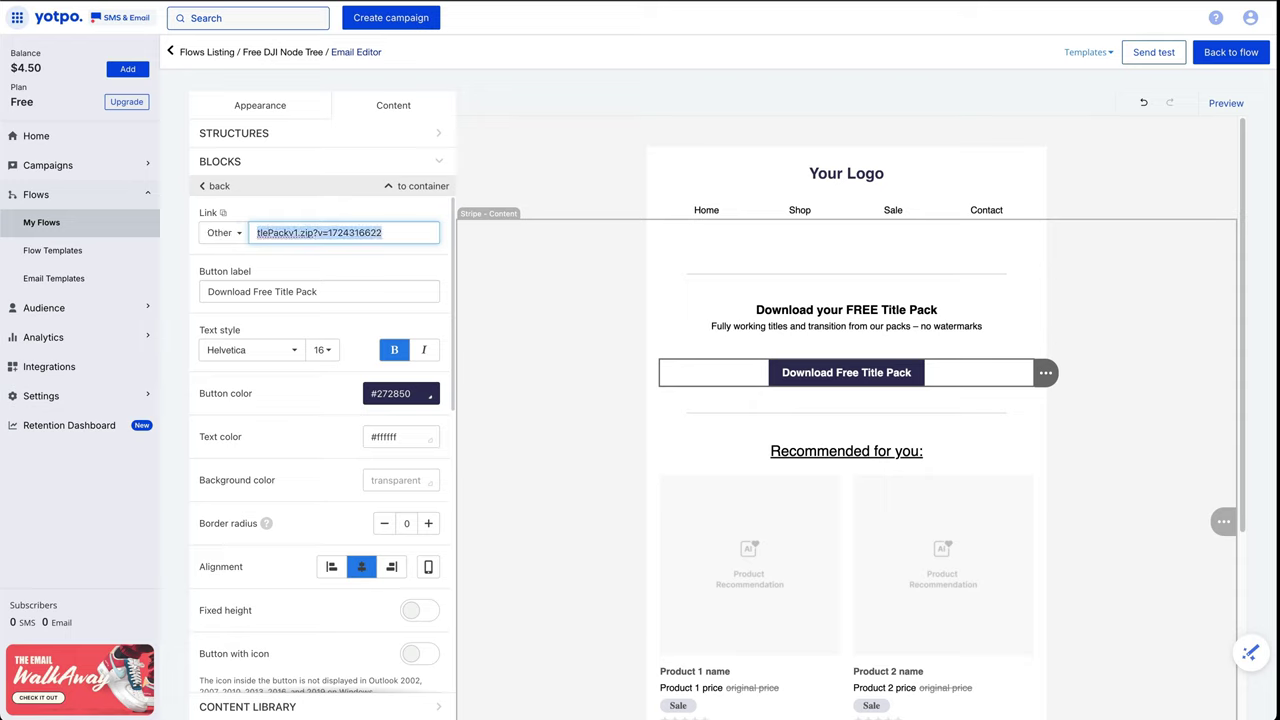
key(ctrl+v)
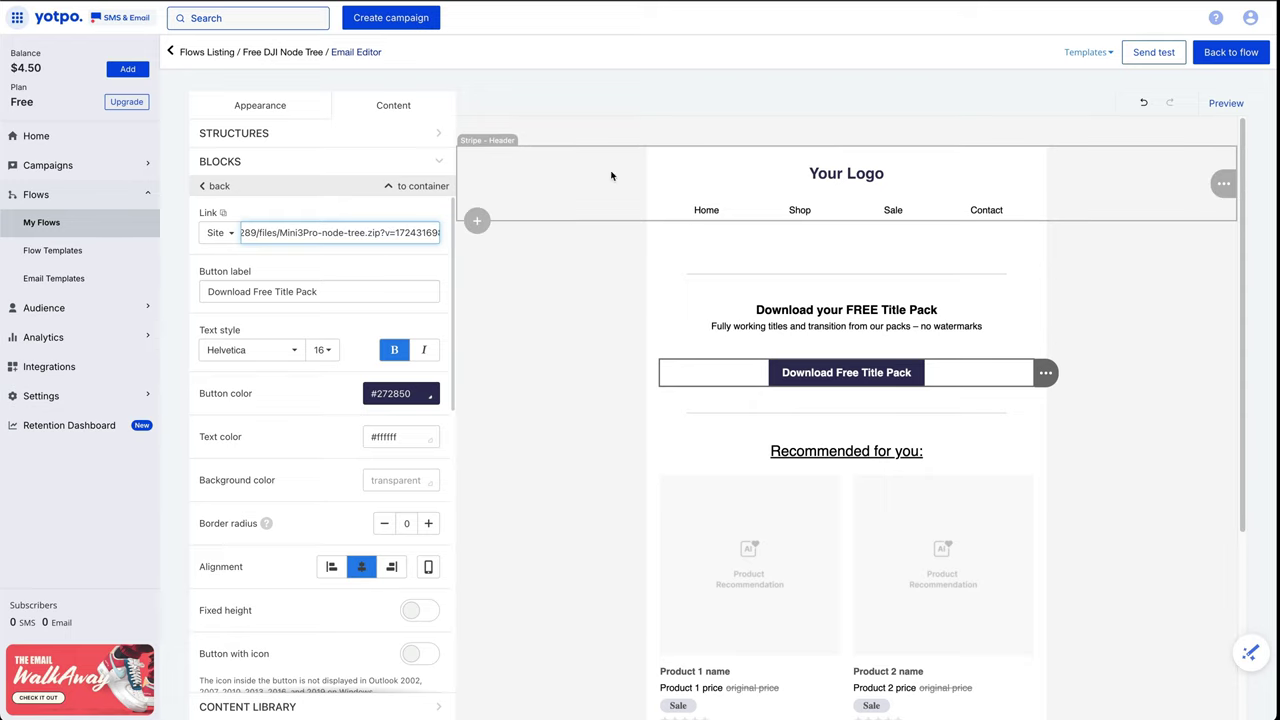
click(858, 310)
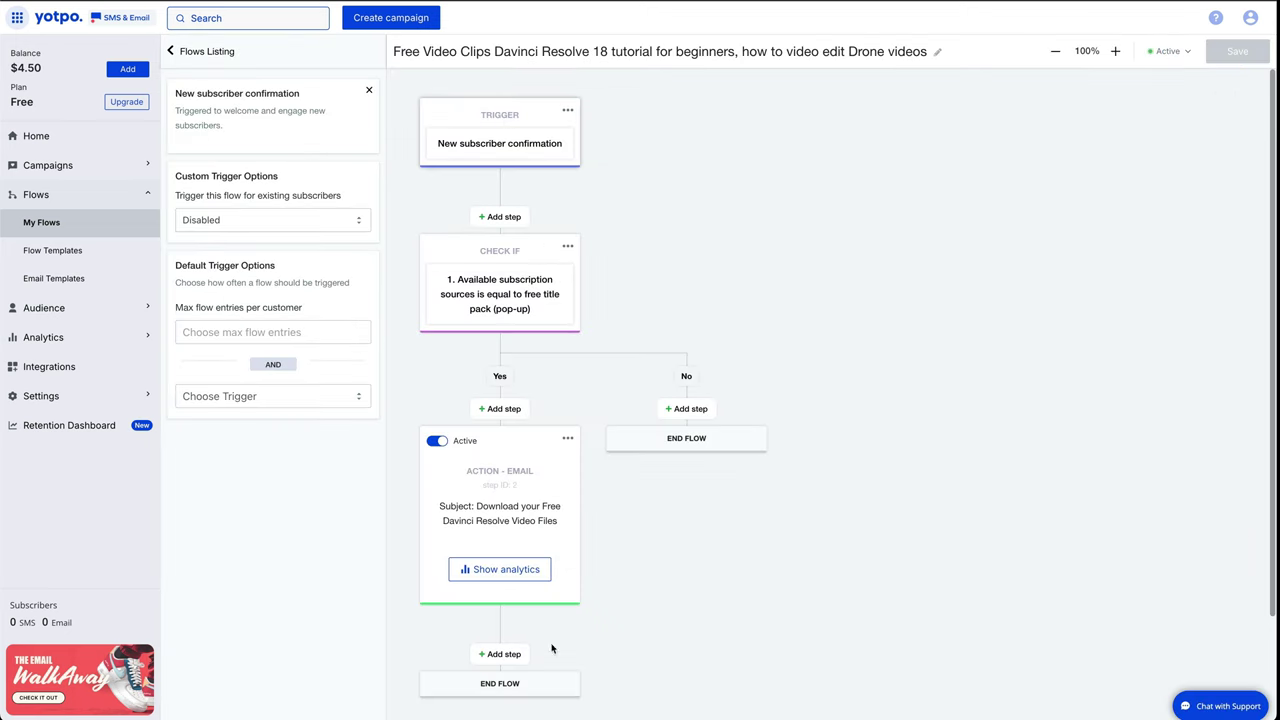
Step: Add an Add to list action after the email, targeting the Lead Magnet - Davinci Resolve 18 list
click(512, 654)
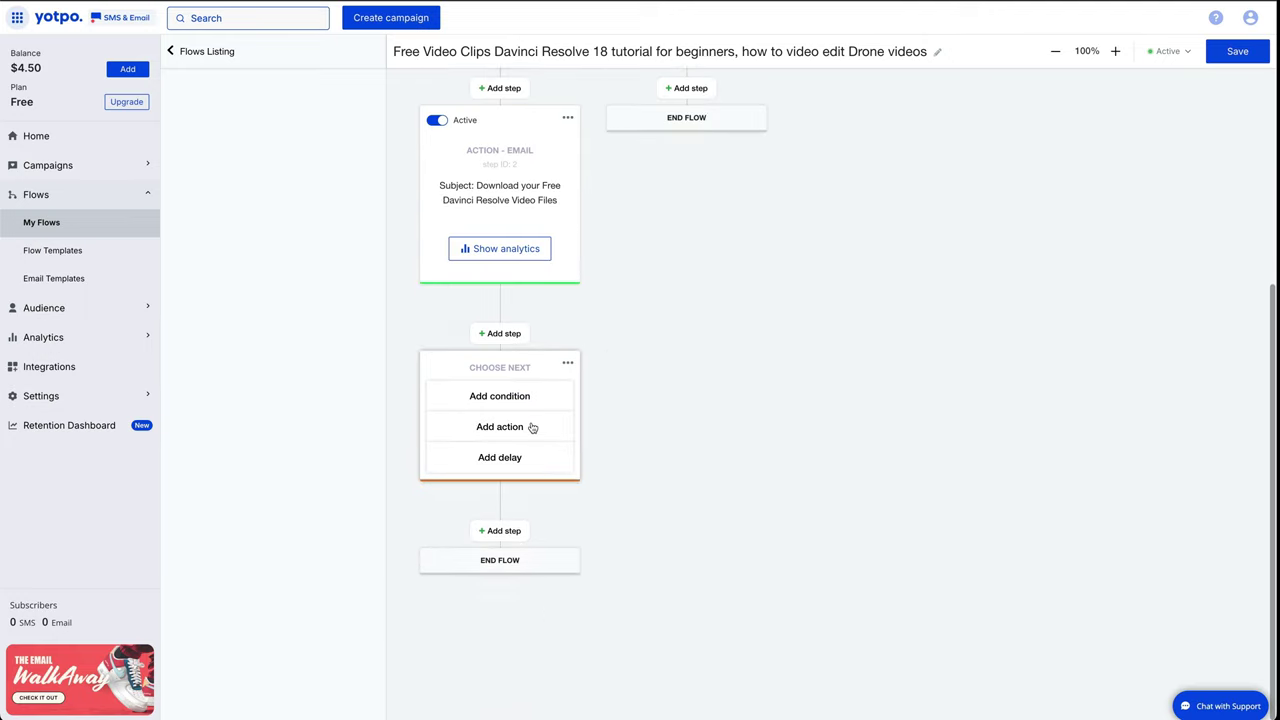
click(532, 427)
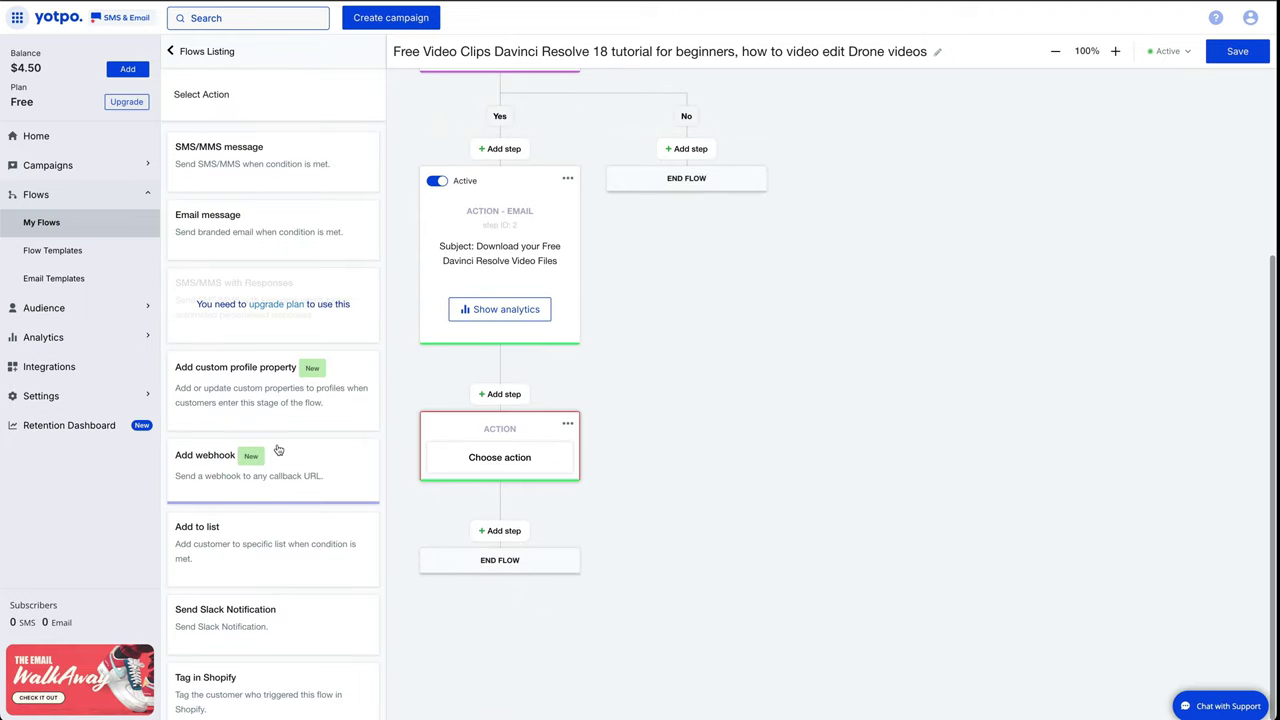
click(265, 549)
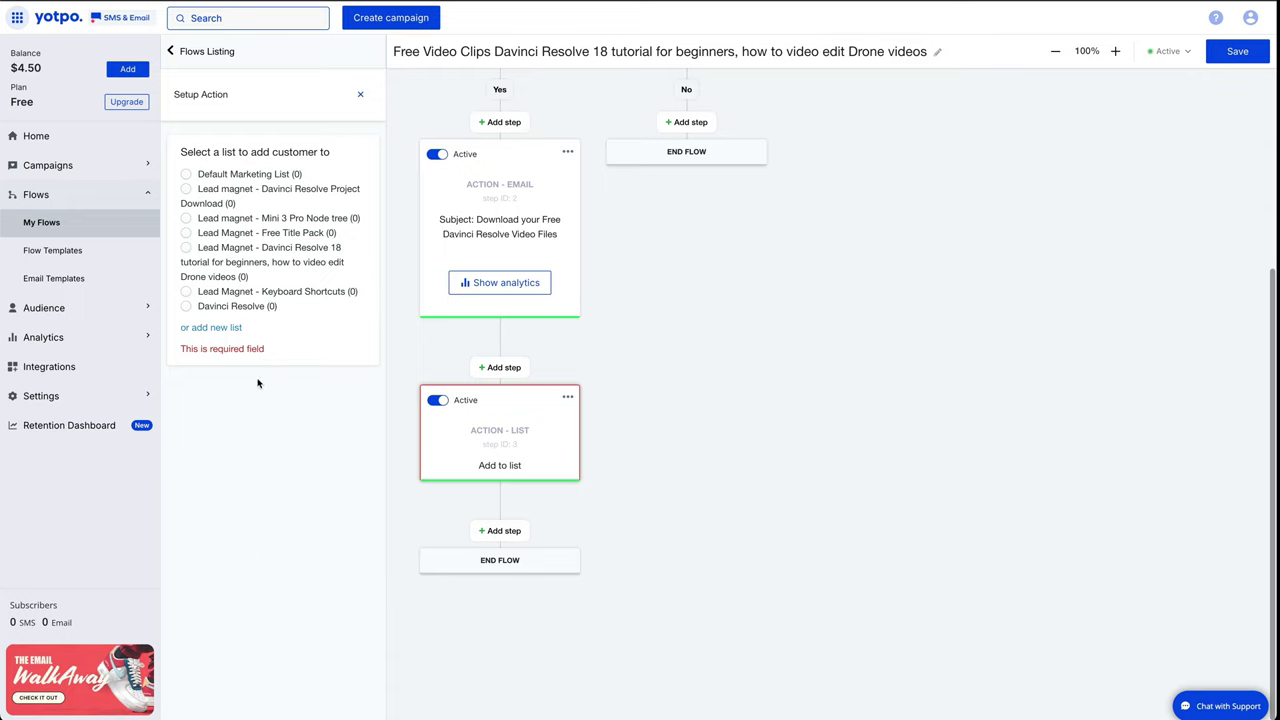
click(186, 248)
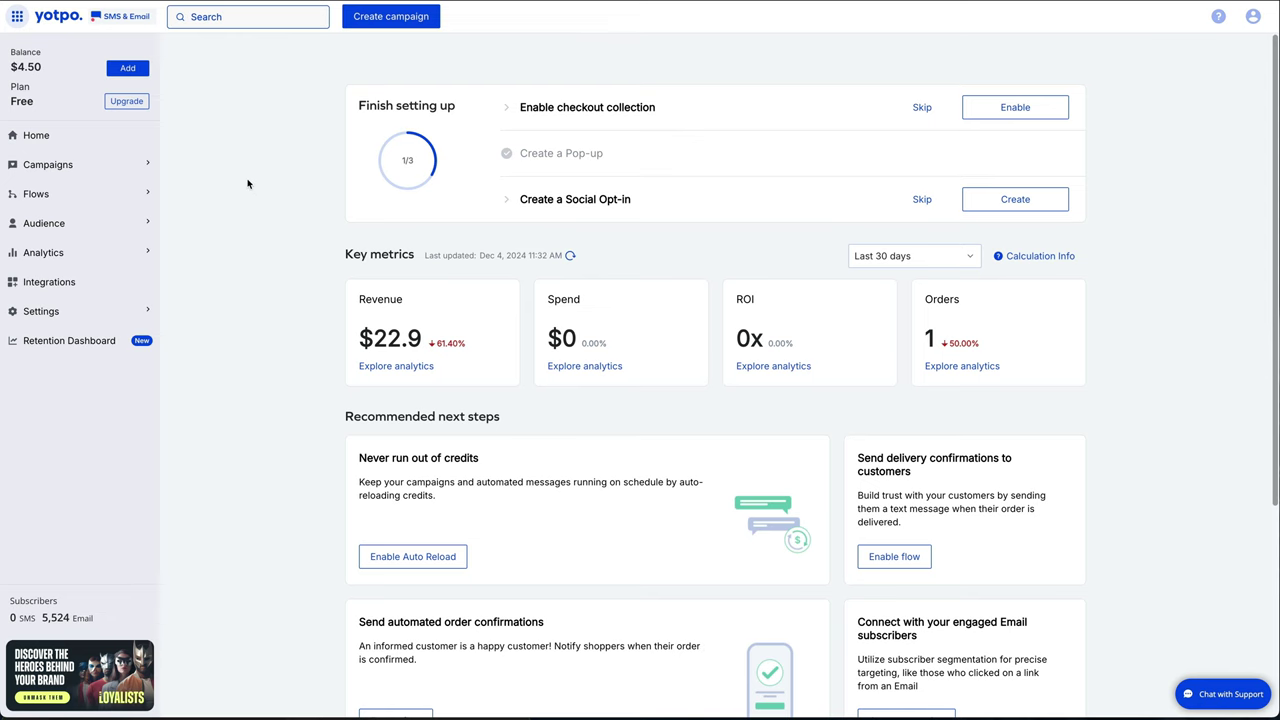
Step: From Campaigns, create an Email campaign to open the New Email Campaign (Dec 04 2024) draft
click(99, 165)
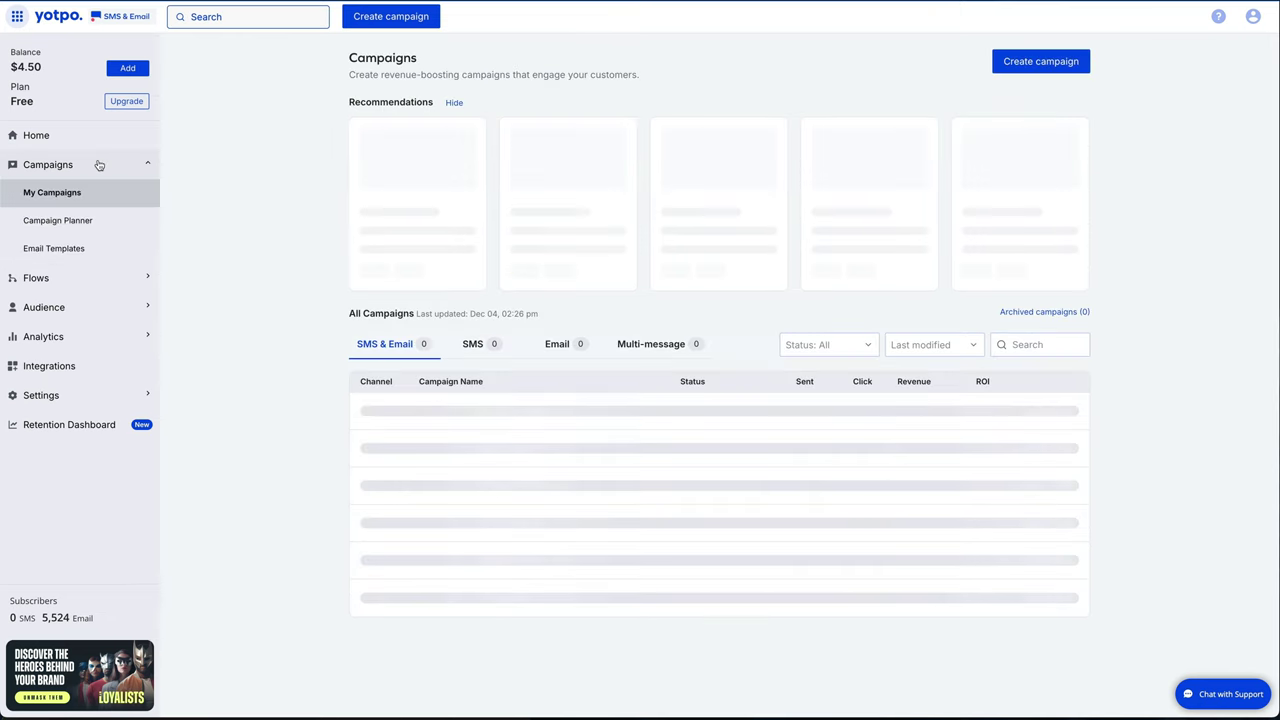
click(395, 24)
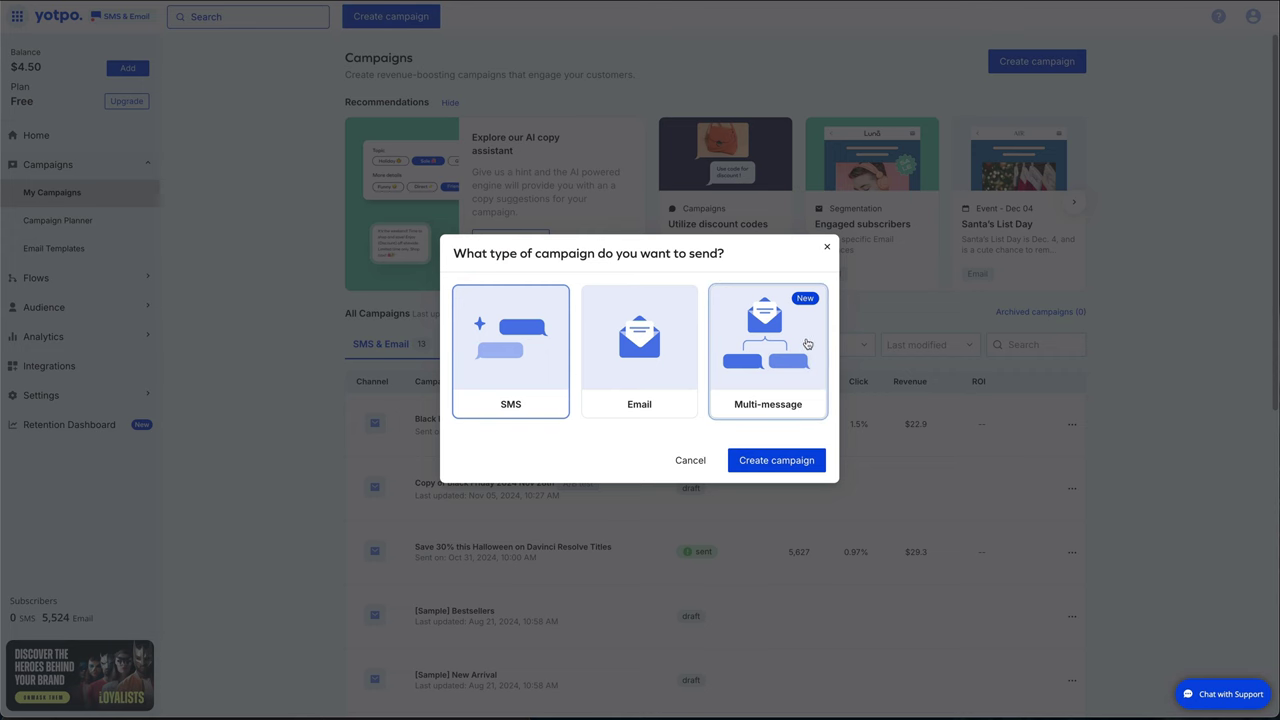
click(652, 330)
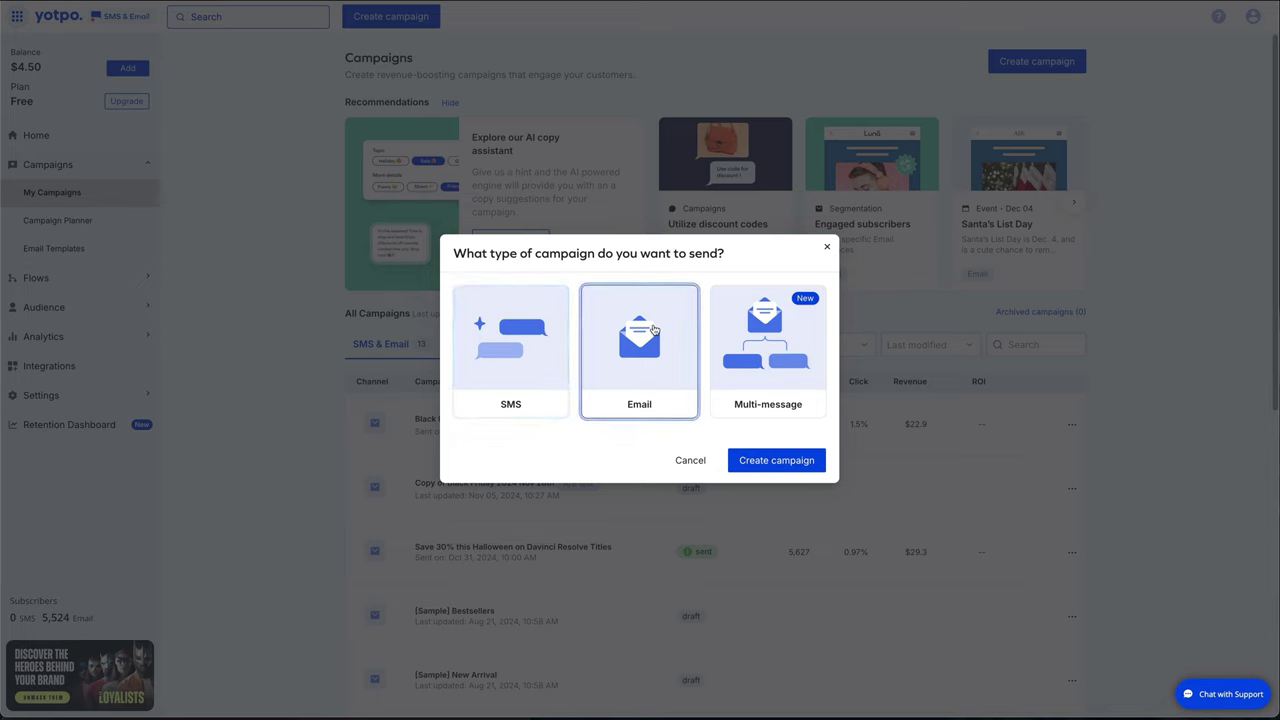
click(777, 466)
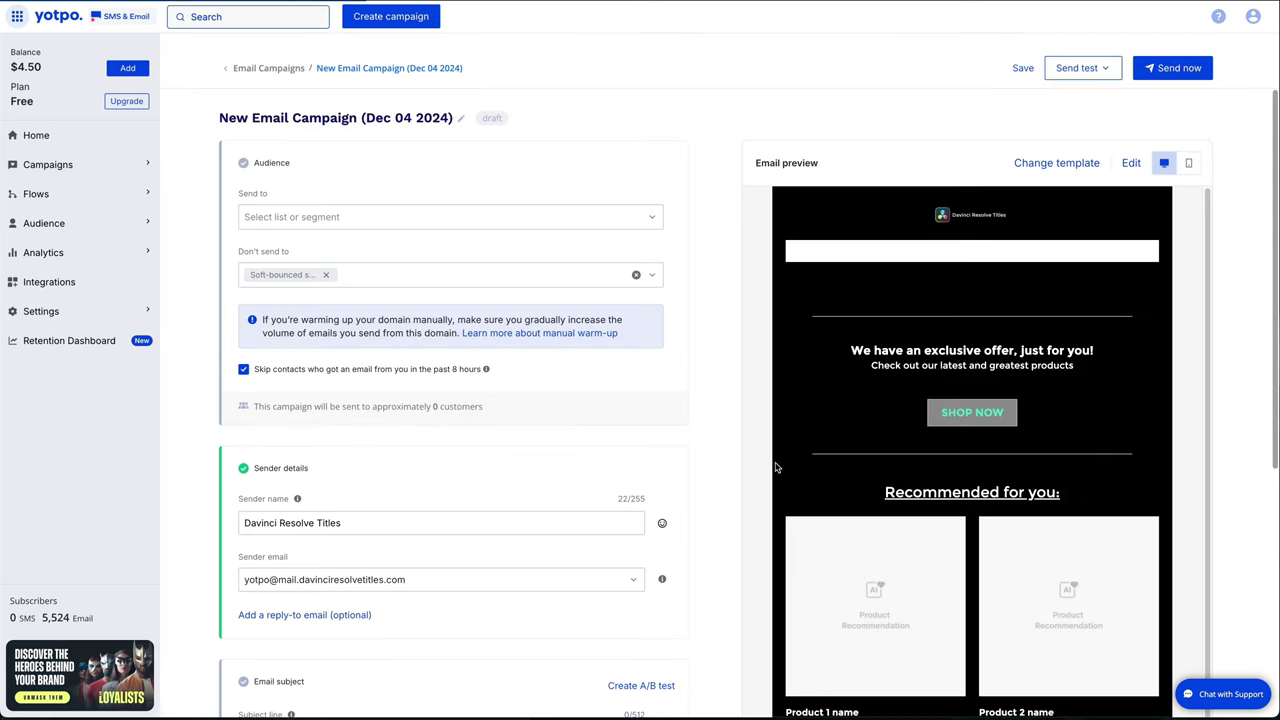
Step: Set the campaign's Send to audience to All Subscribers
click(289, 221)
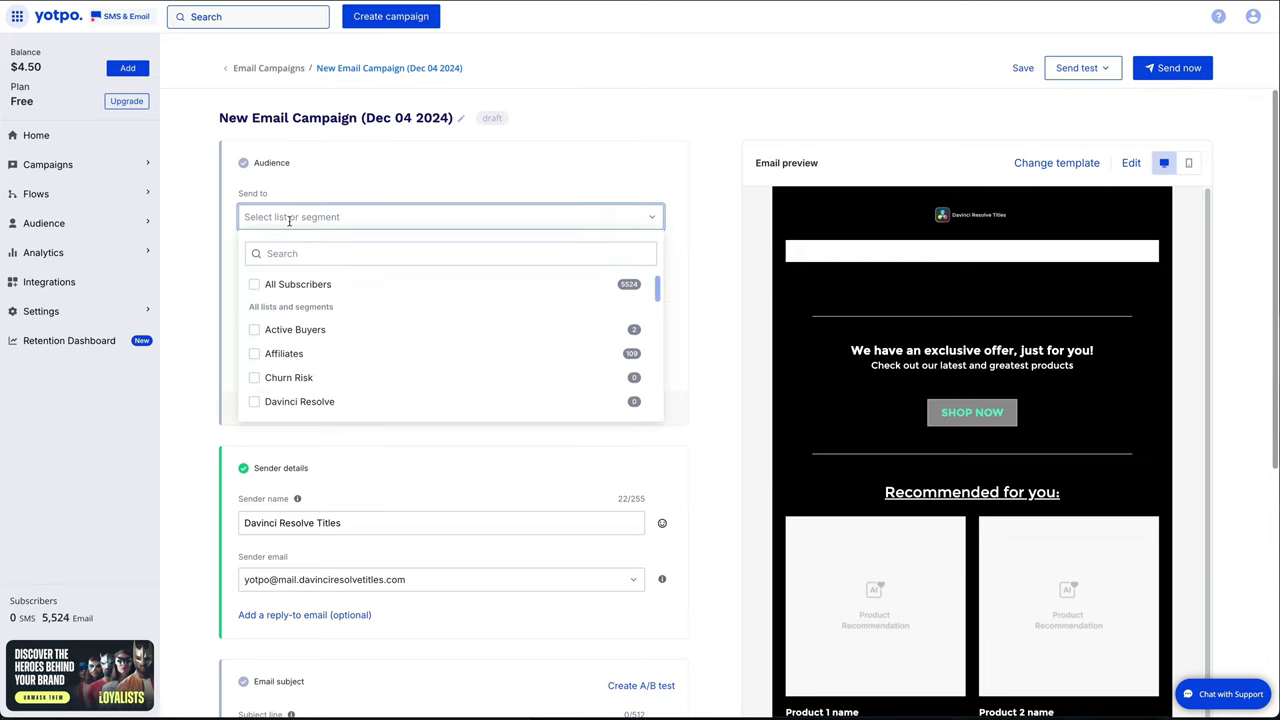
click(256, 287)
click(600, 168)
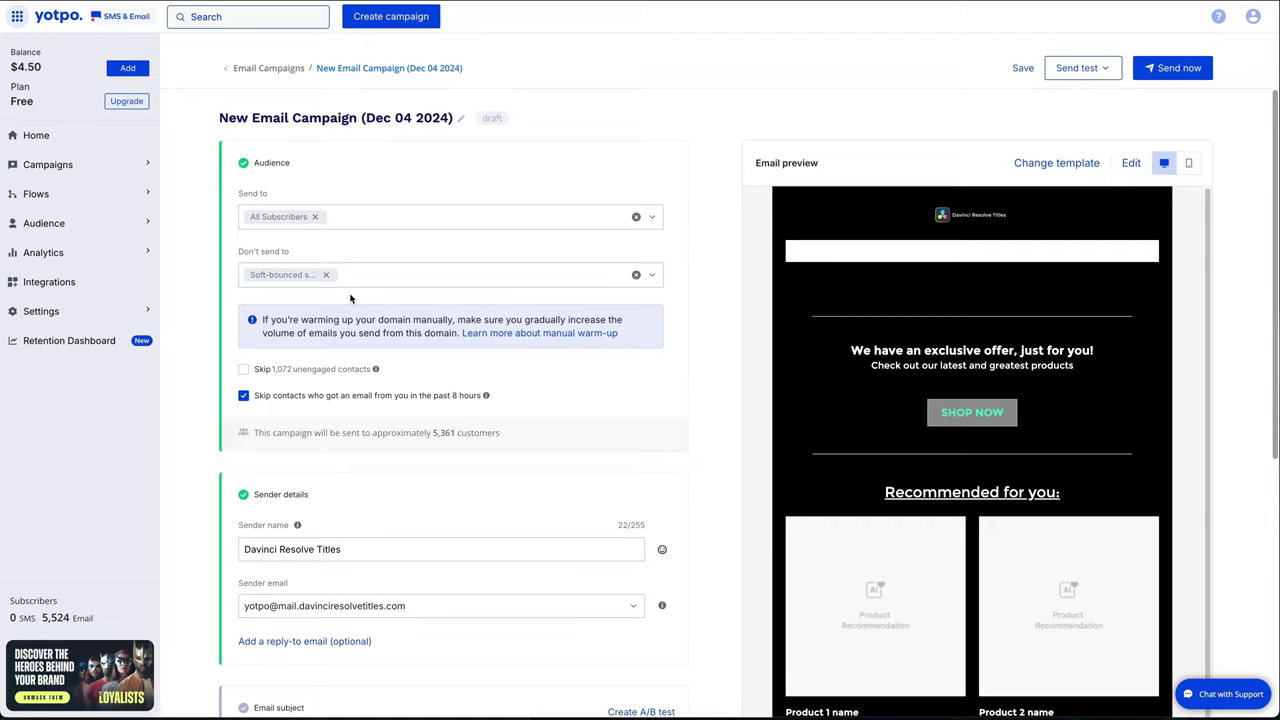
Step: Turn off skipping contacts emailed in the past 8 hours and keep the existing sender address
scroll(566, 391, down, 1)
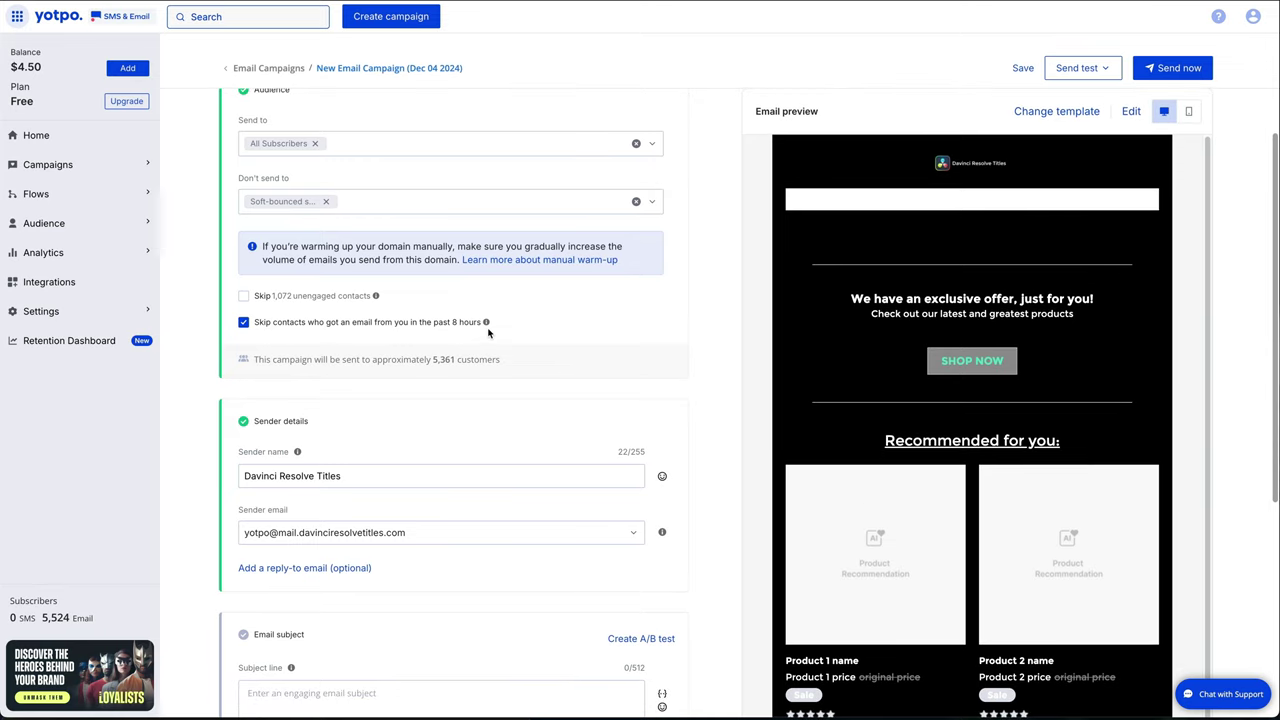
click(244, 322)
scroll(390, 341, down, 3)
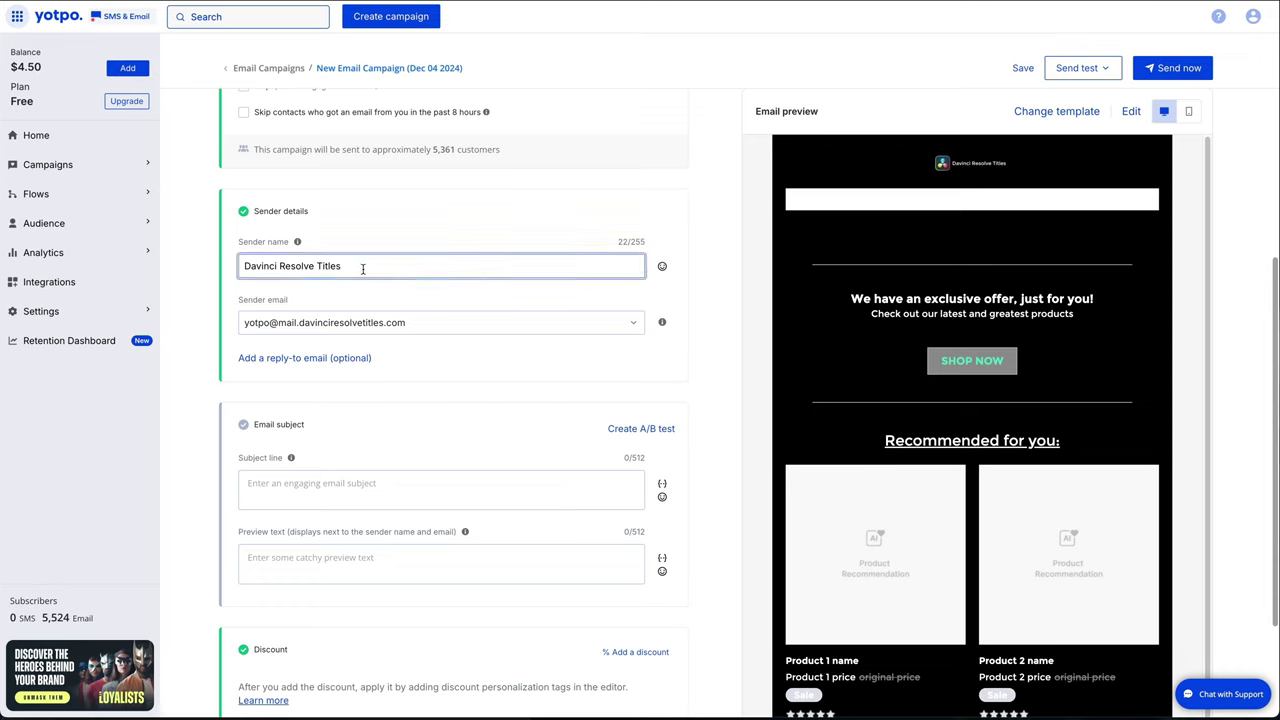
click(600, 322)
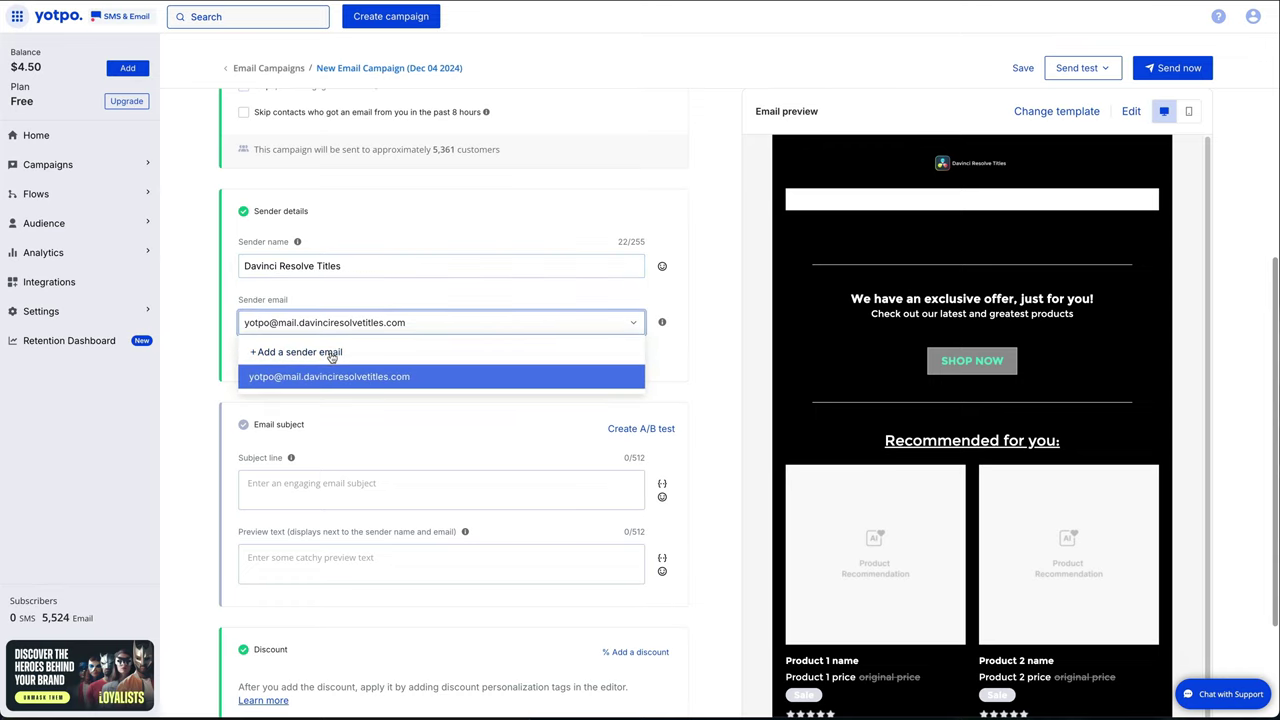
click(691, 346)
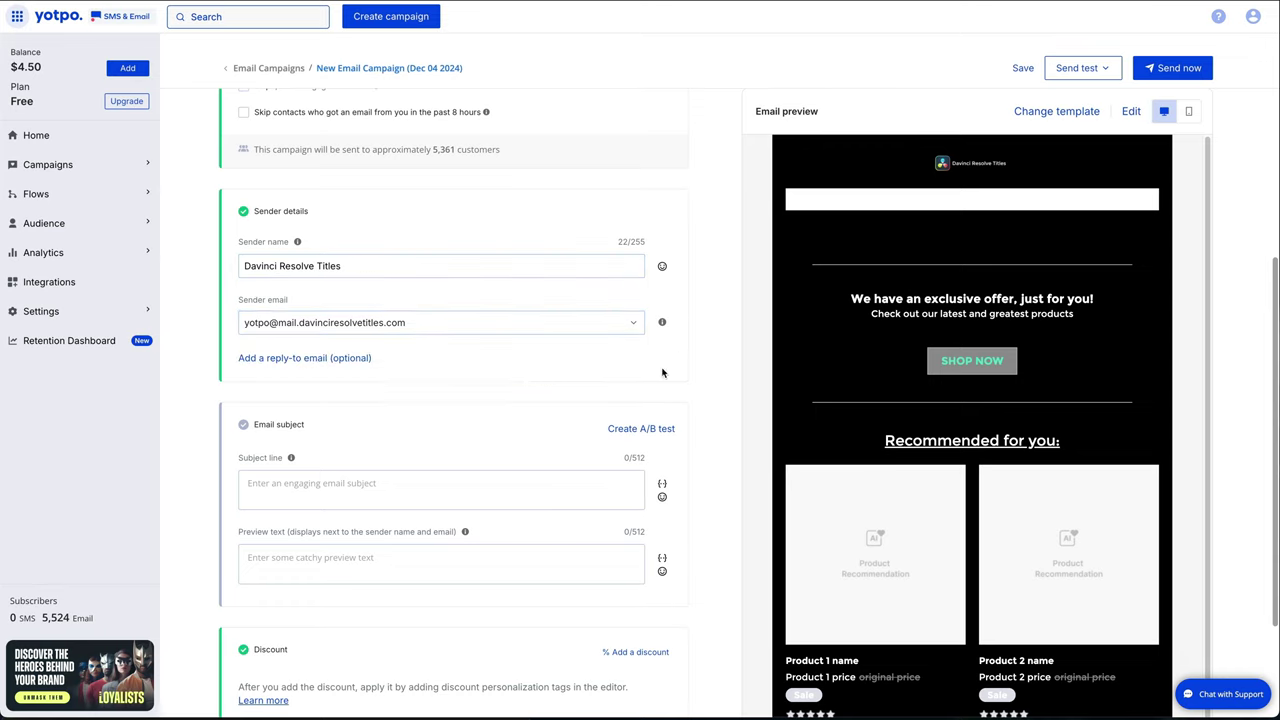
scroll(534, 345, down, 2)
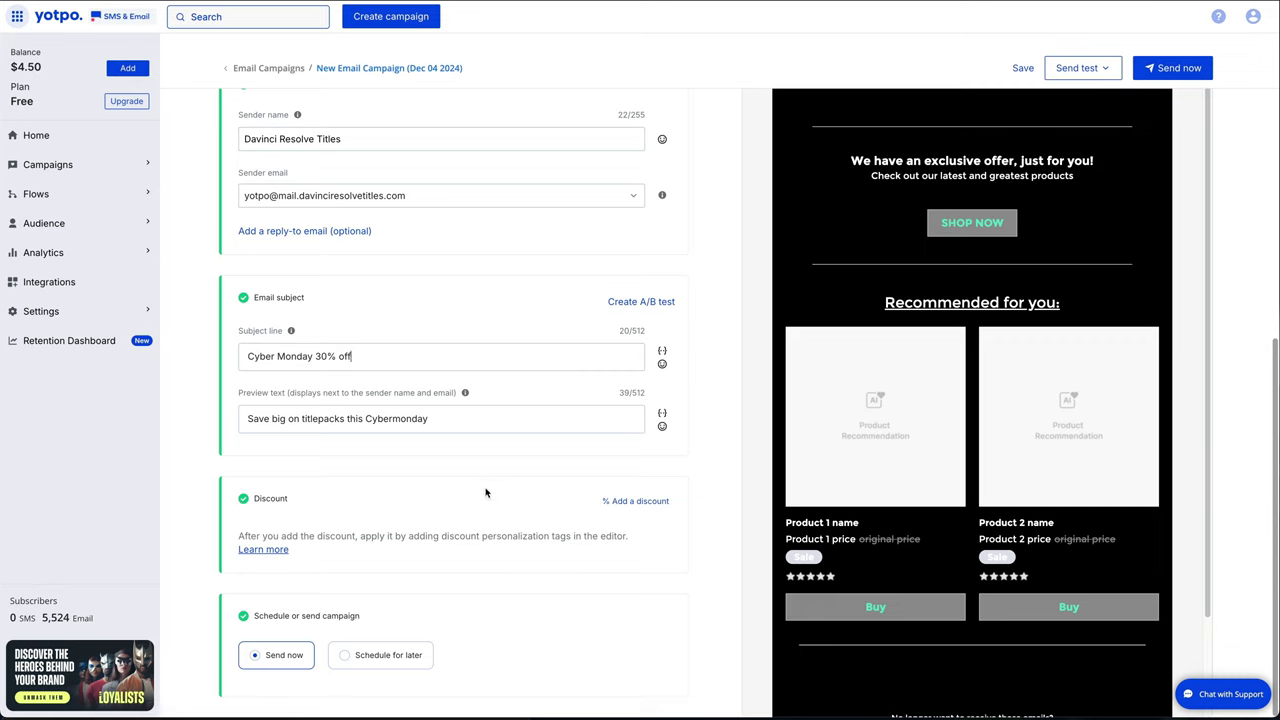
Step: Start a campaign discount with a percentage value of 30
click(647, 505)
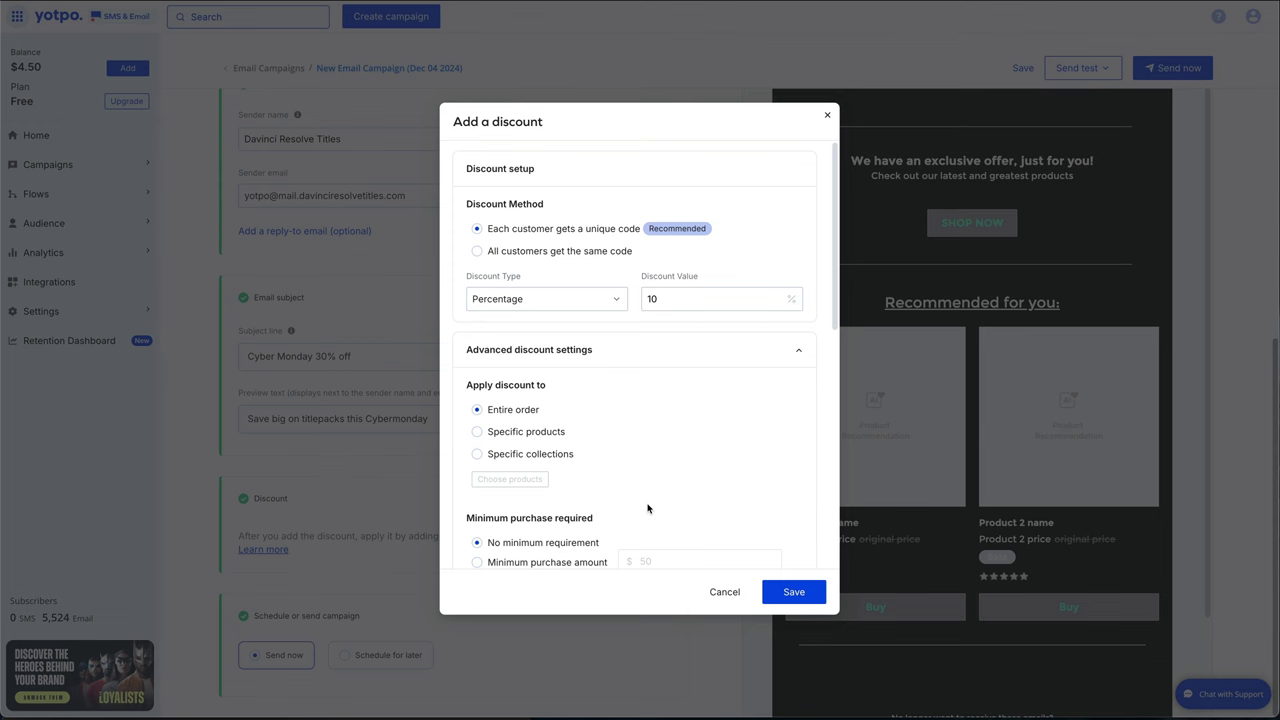
drag(660, 304, 618, 300)
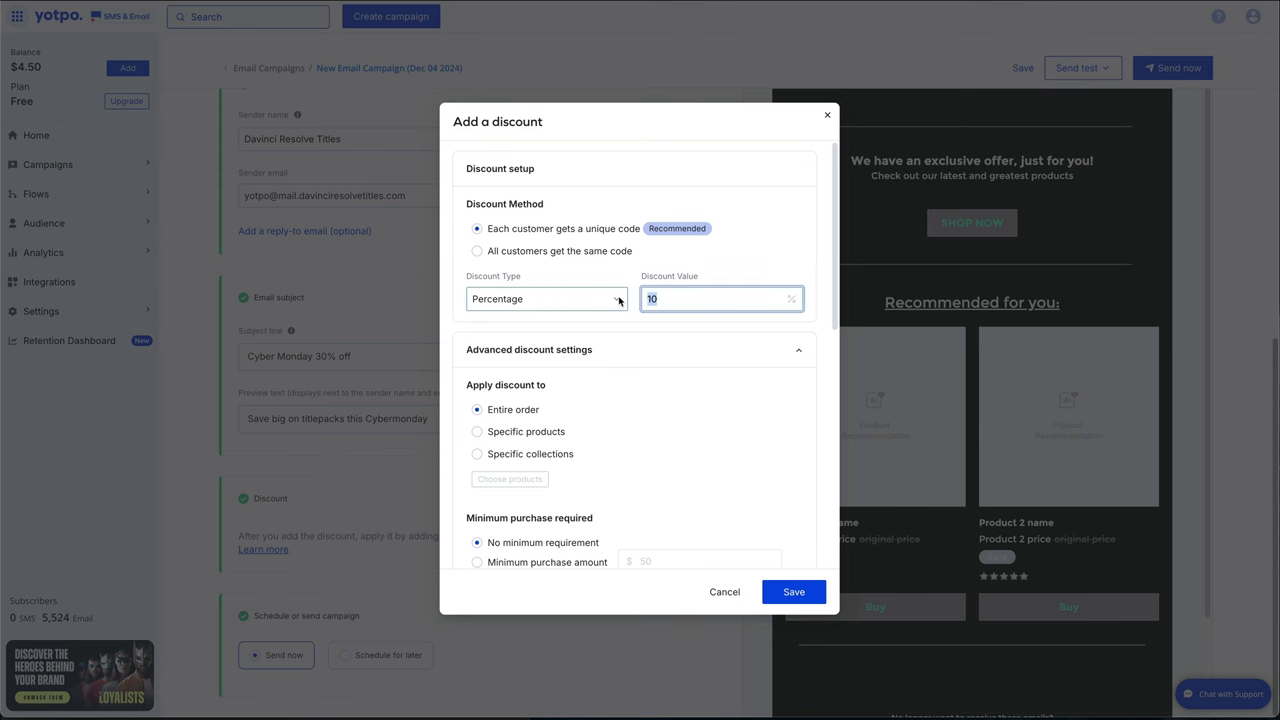
text(30)
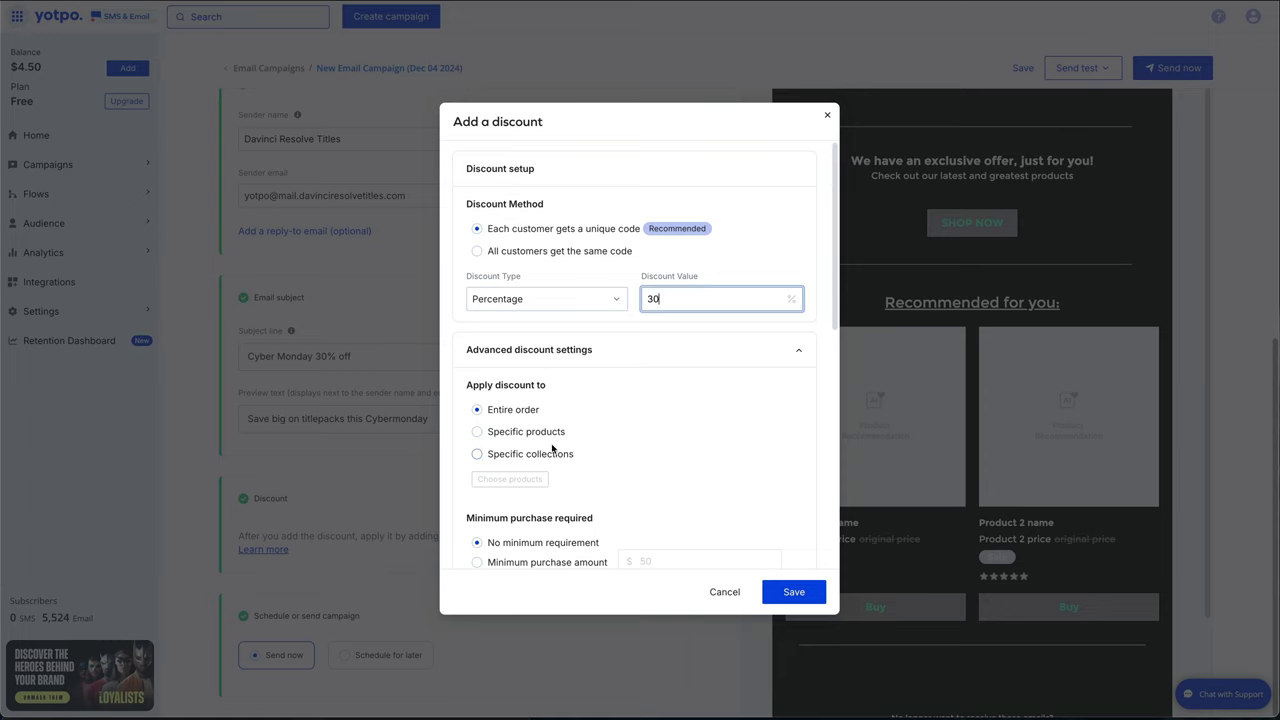
Step: Make the discount expire in 3 days and save it
scroll(553, 449, down, 1)
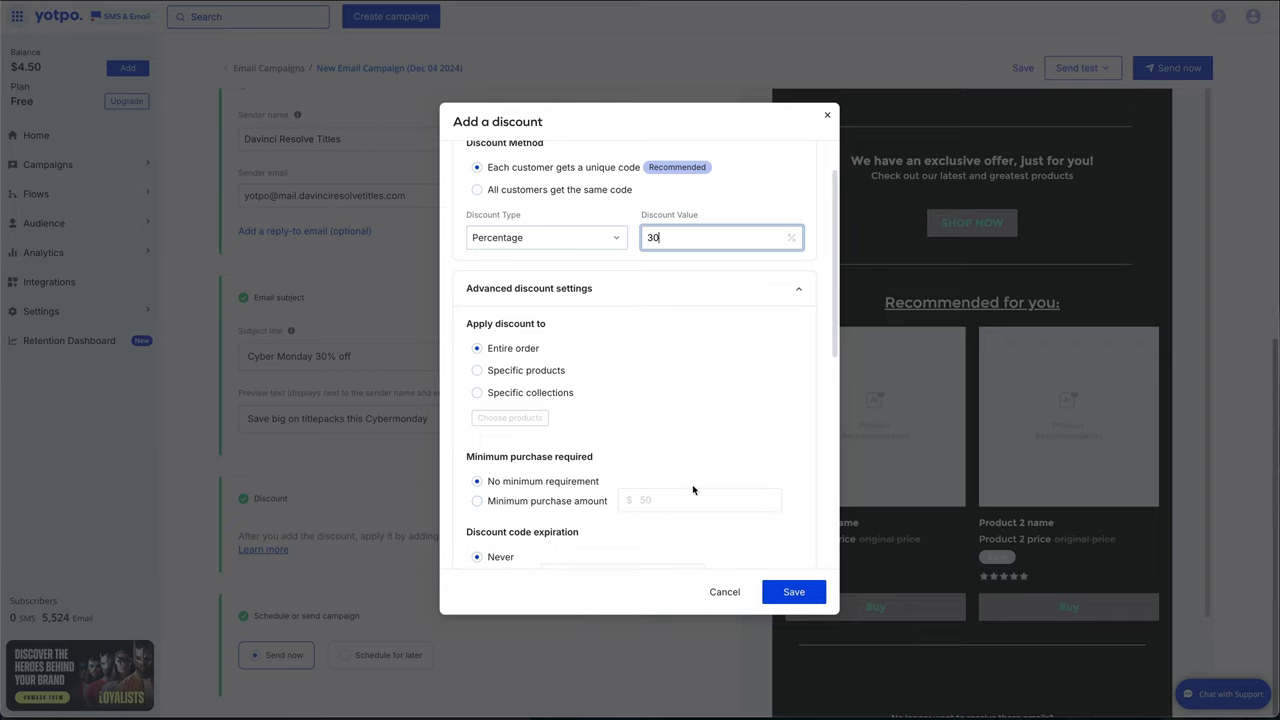
scroll(634, 515, down, 1)
scroll(634, 515, down, 2)
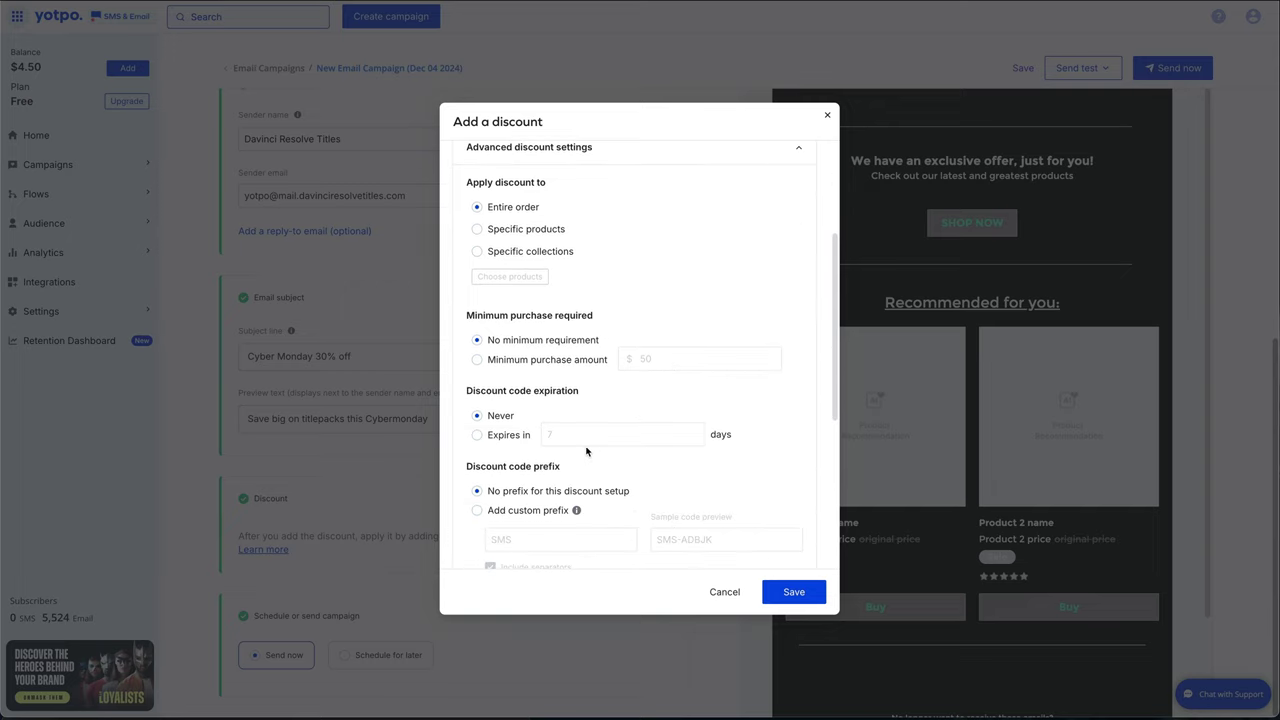
click(477, 437)
drag(550, 434, 527, 436)
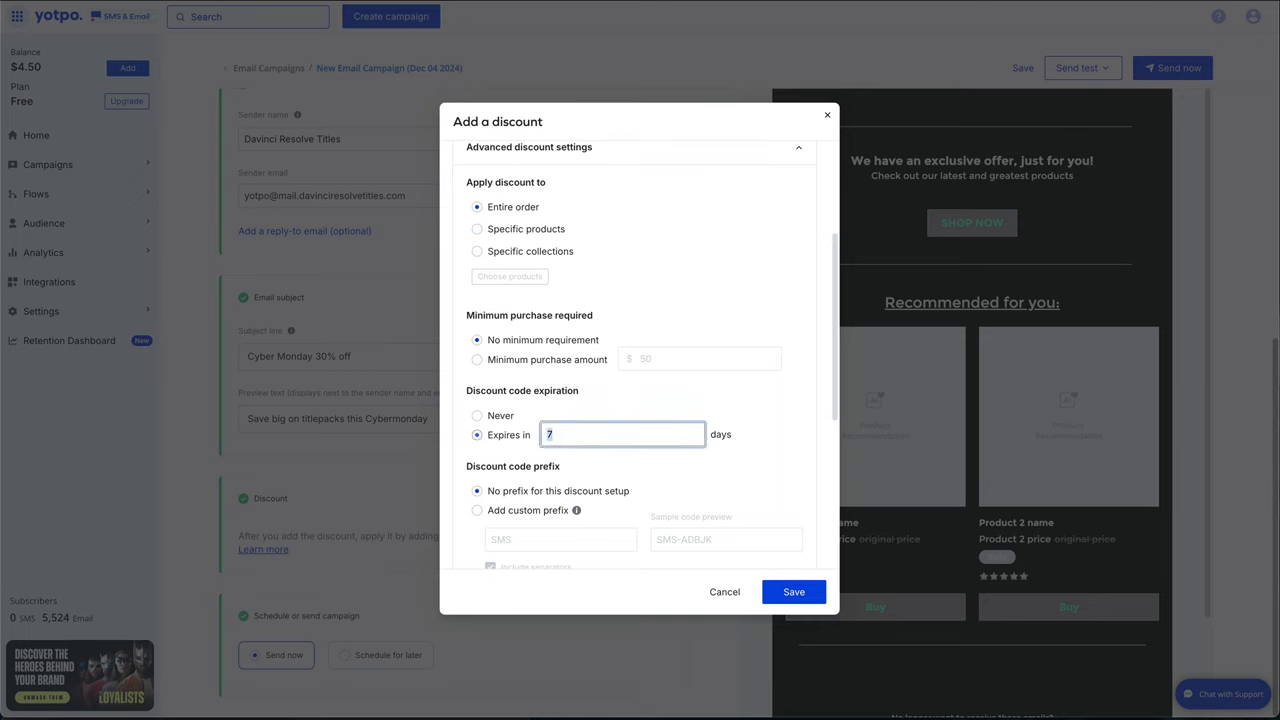
text(3)
scroll(707, 465, down, 2)
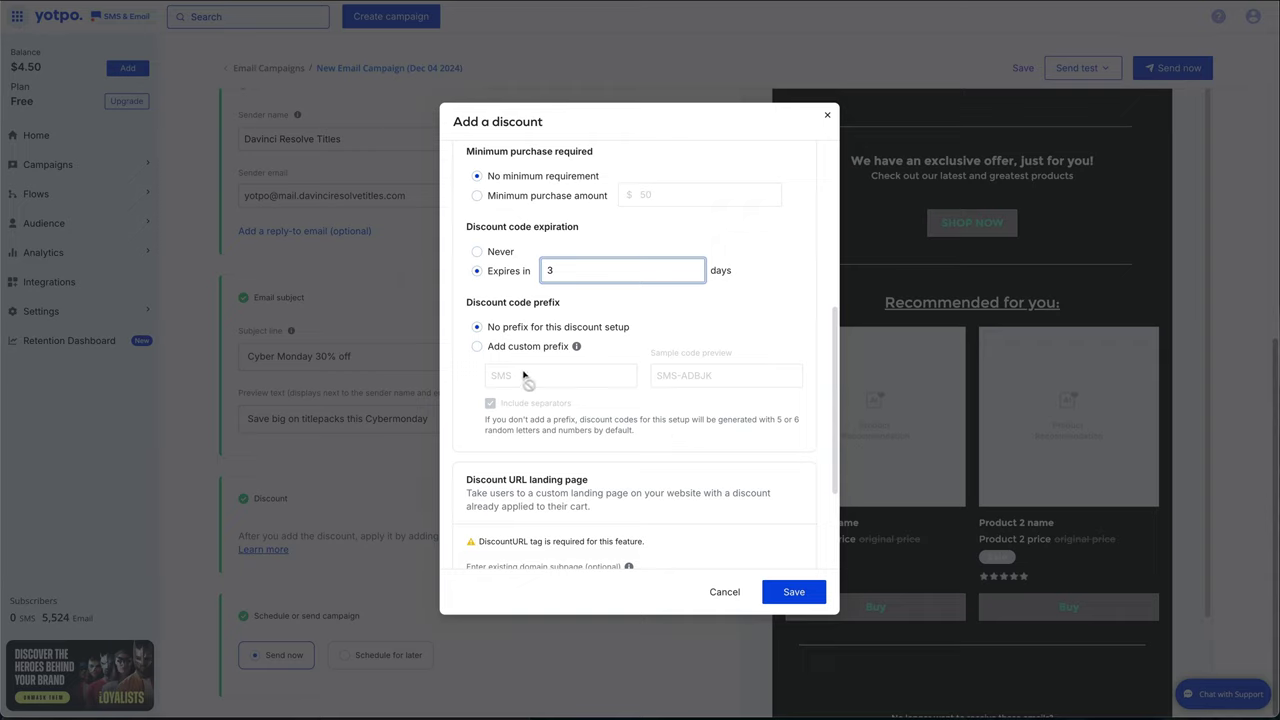
scroll(584, 388, down, 2)
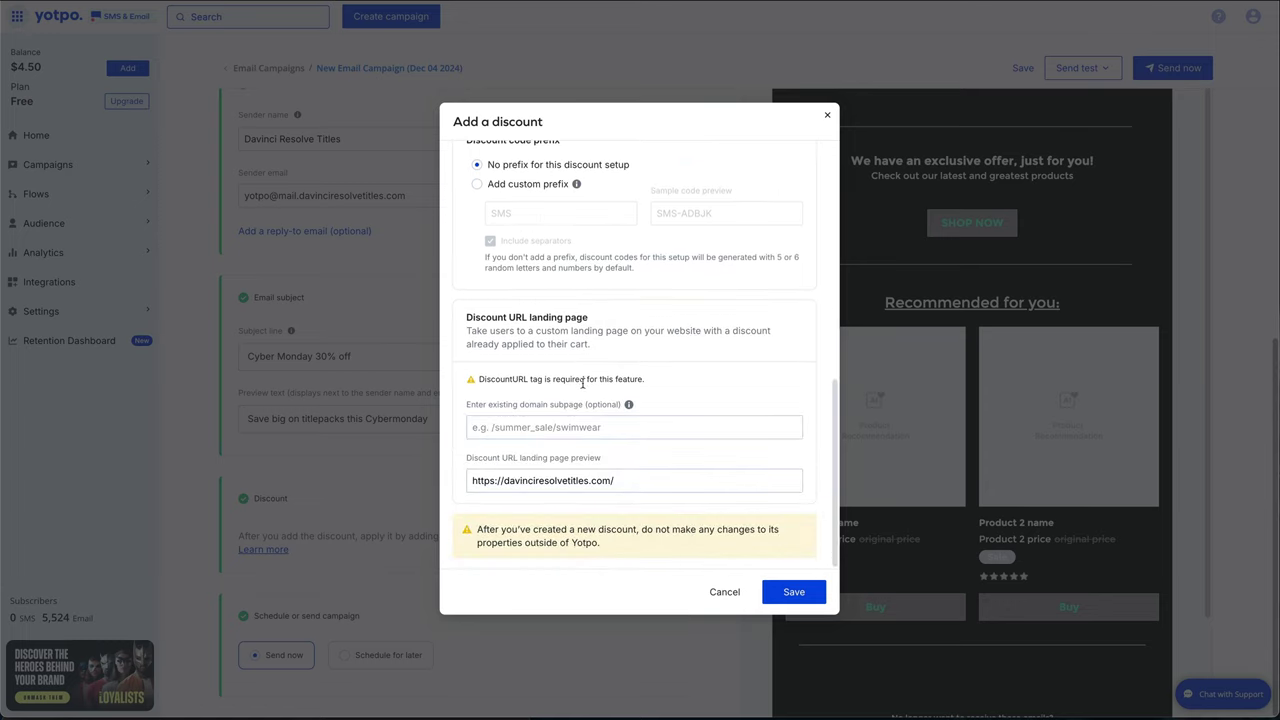
click(564, 425)
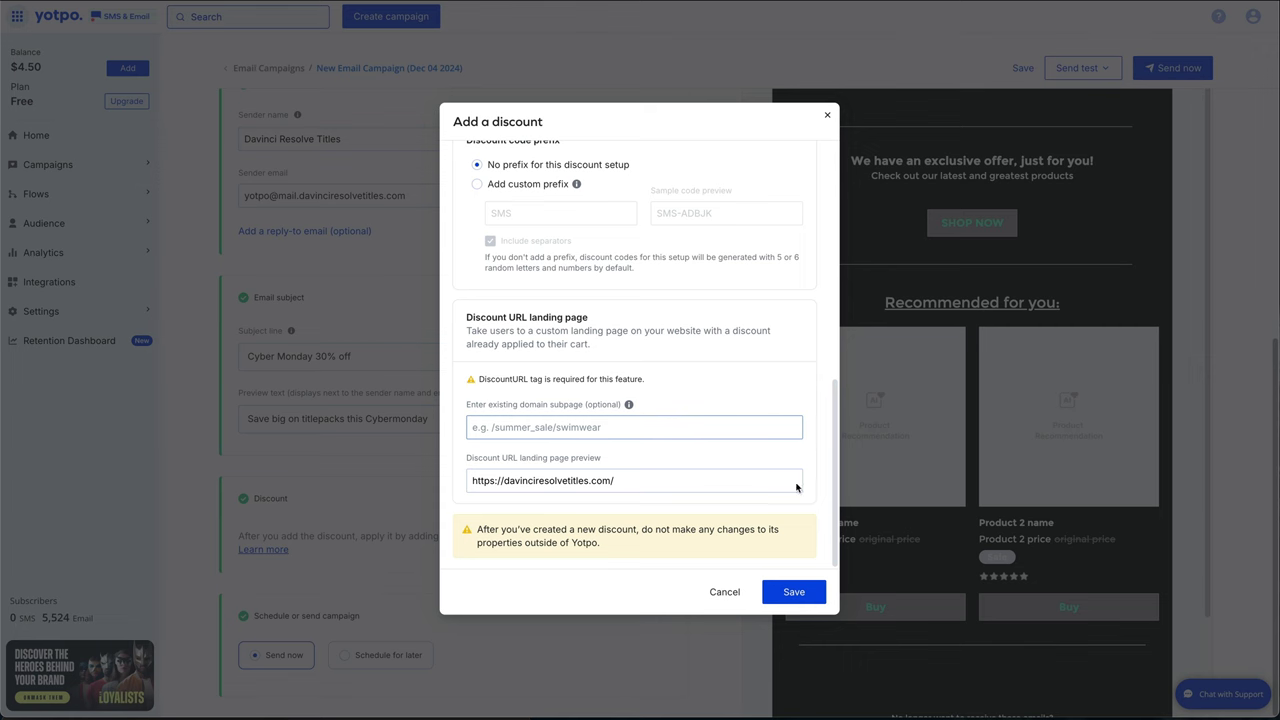
click(795, 593)
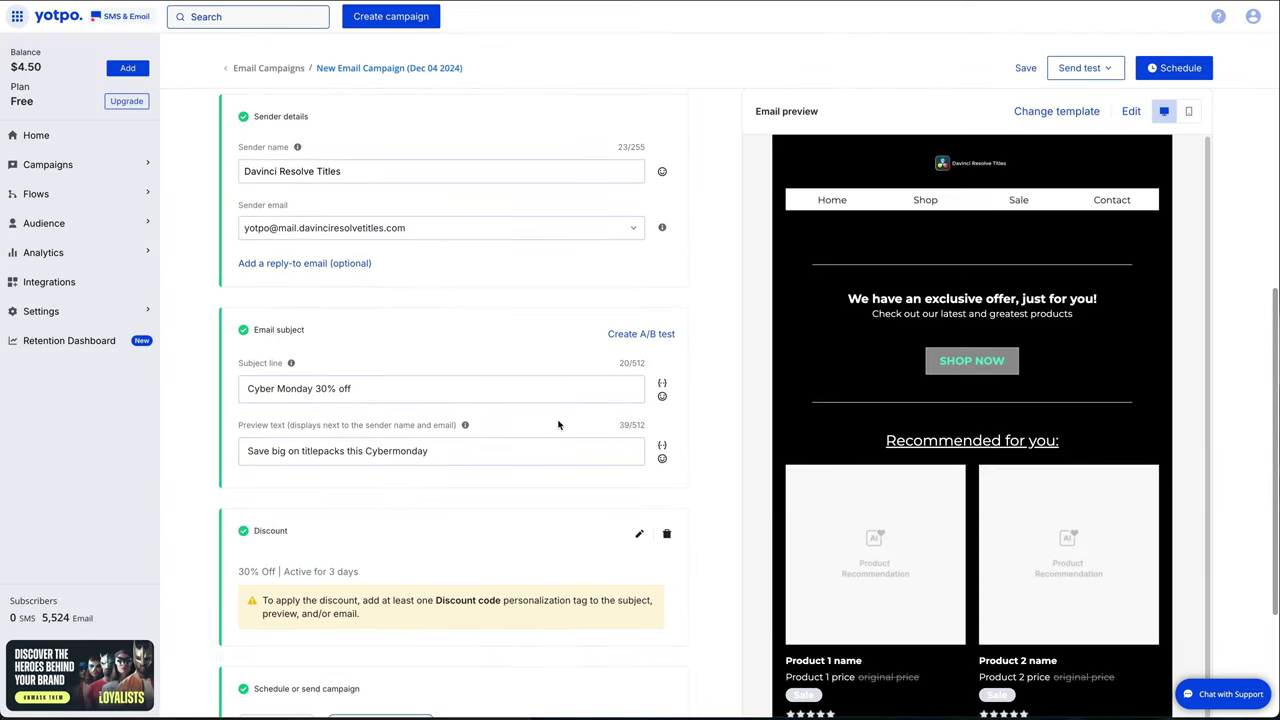
Step: Switch the campaign to Send now and back to Schedule for later
scroll(558, 425, down, 3)
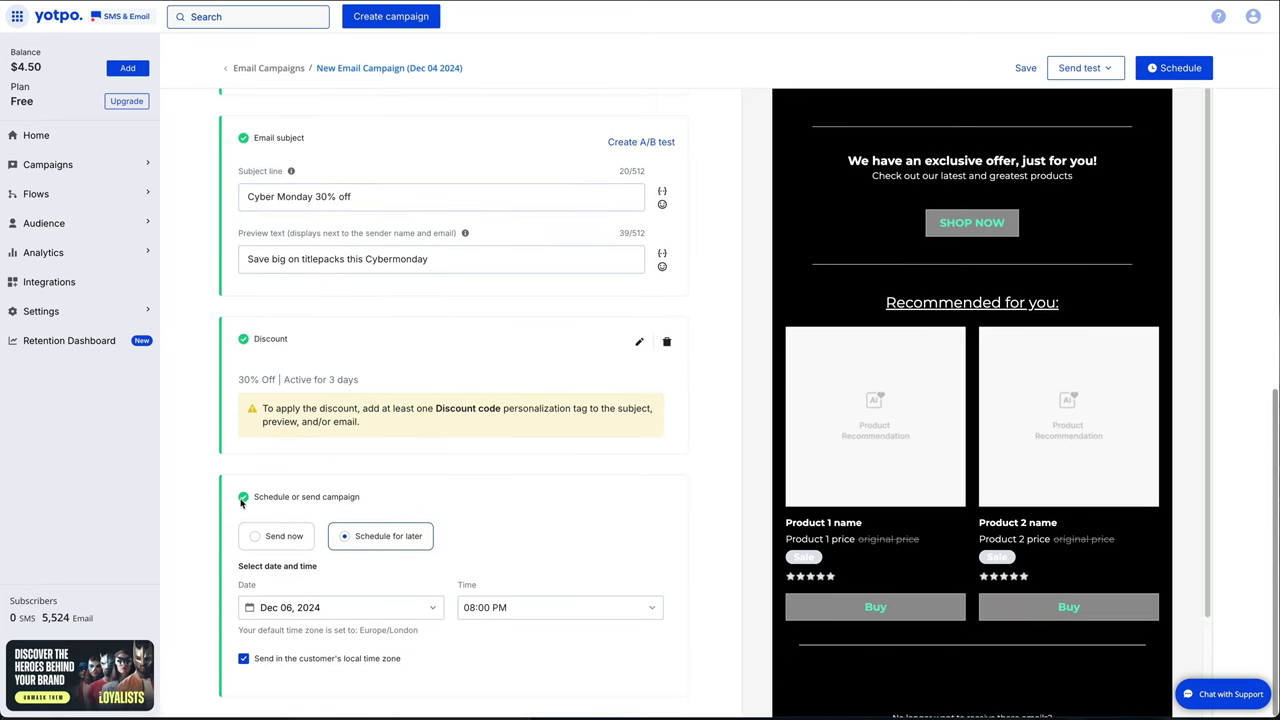
click(267, 538)
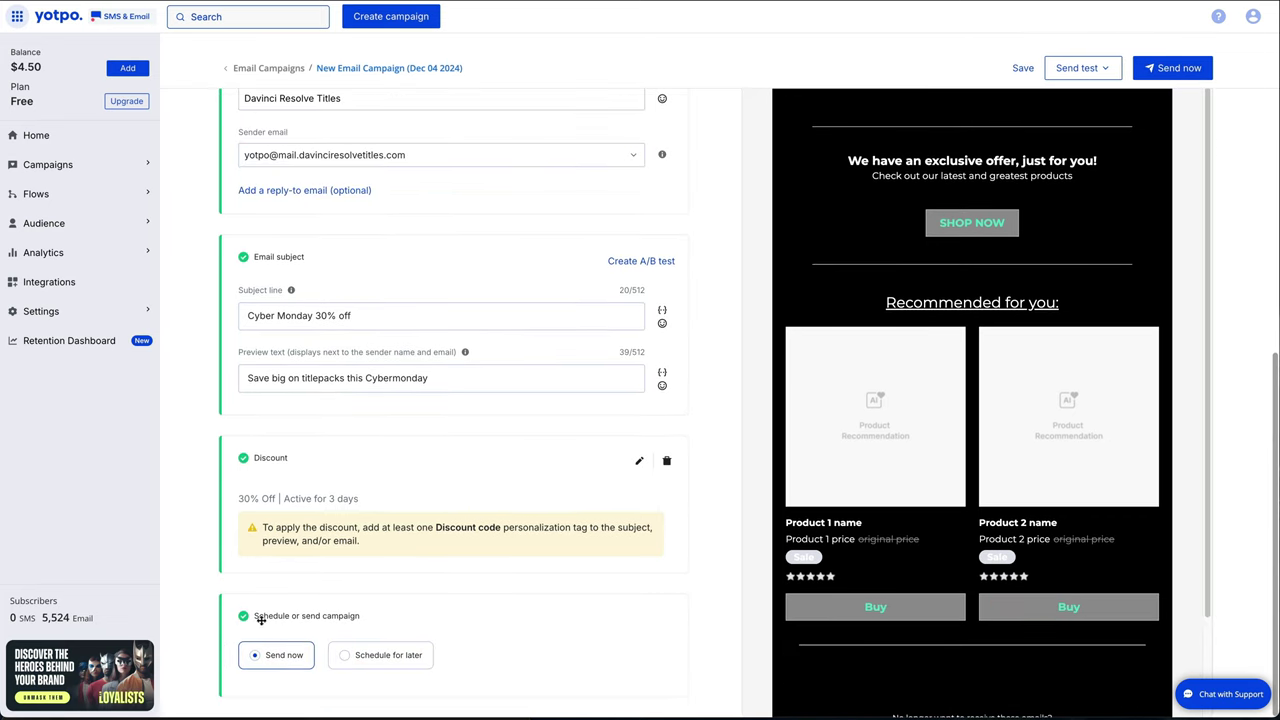
click(366, 656)
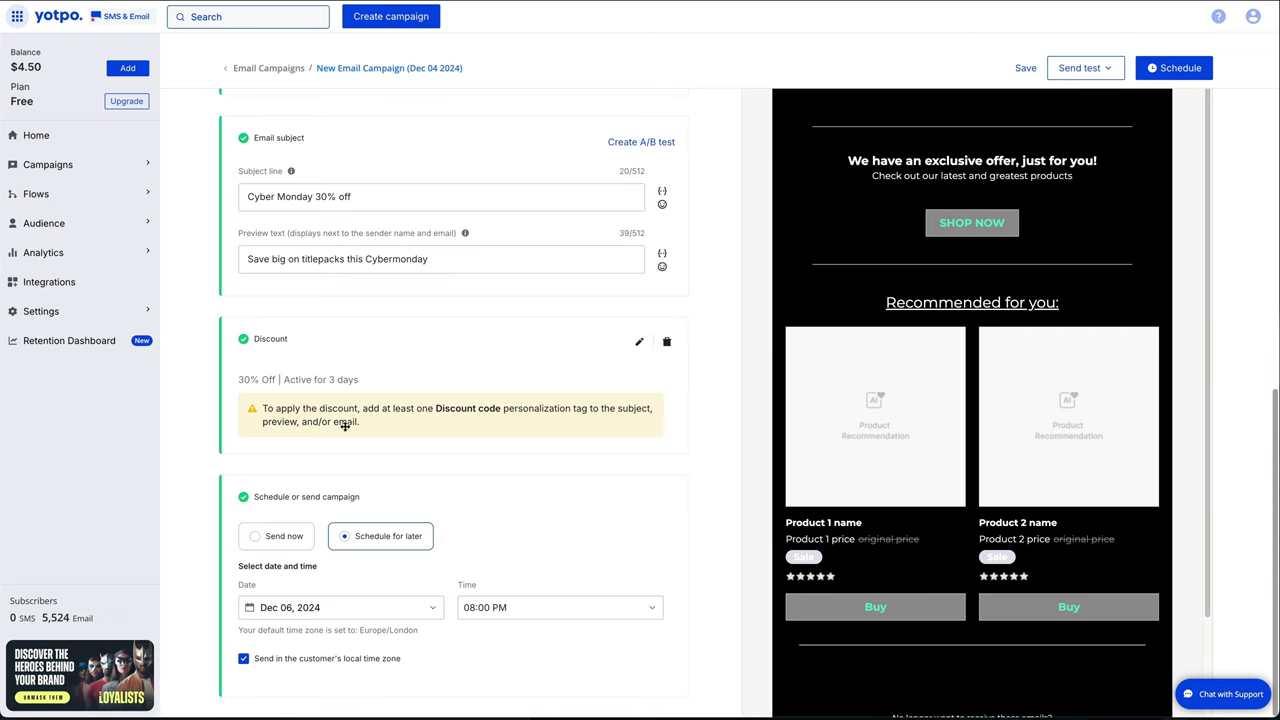
Step: Insert the Campaign discount's Discount code tag into the subject line
scroll(367, 429, up, 3)
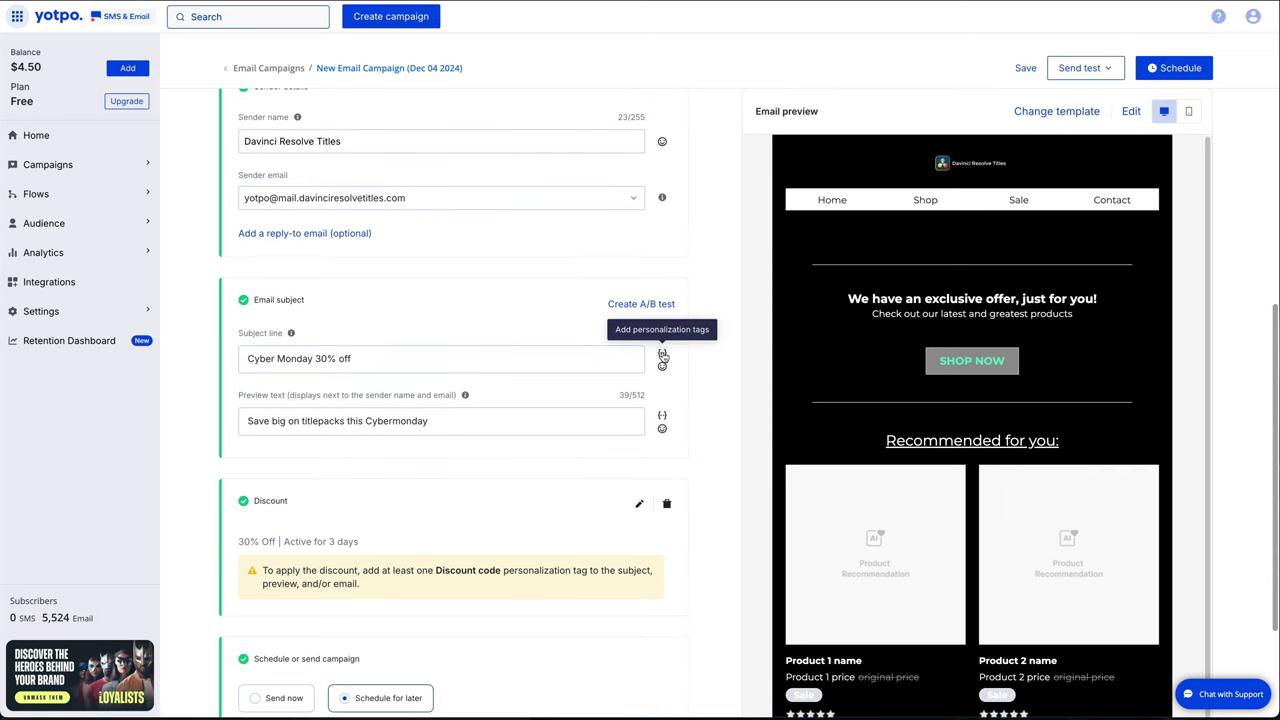
click(662, 355)
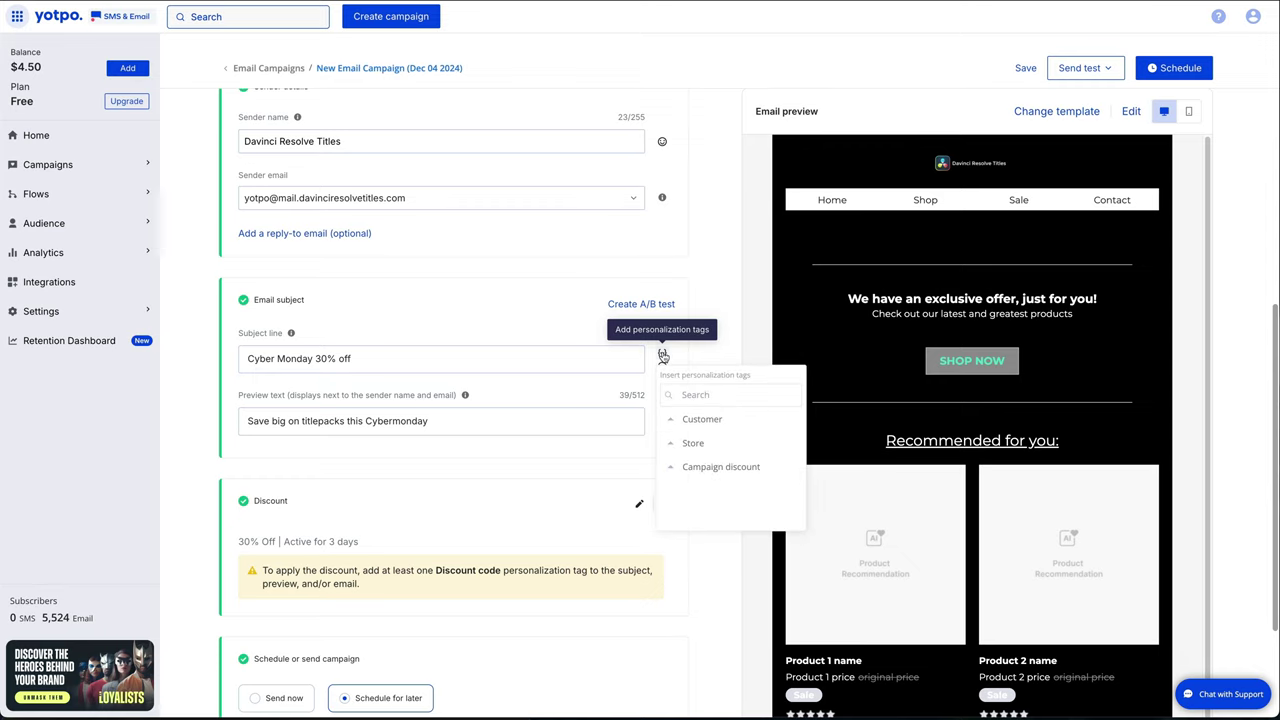
click(671, 467)
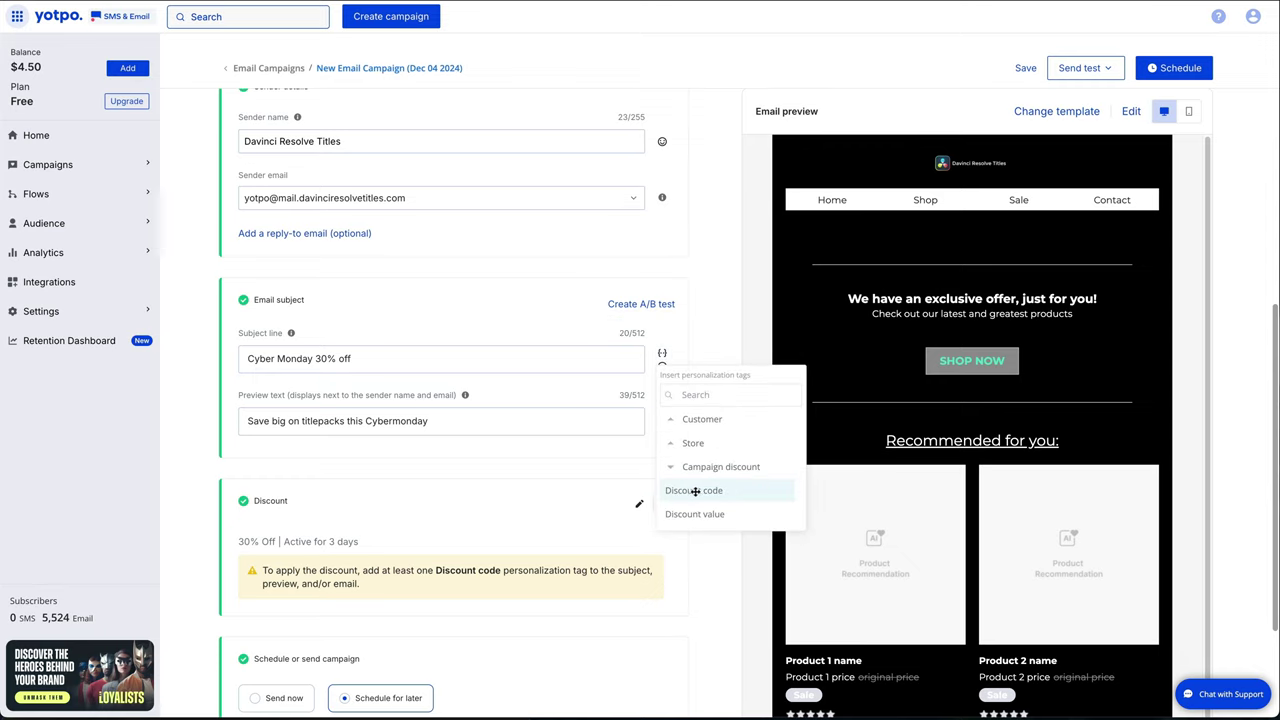
click(693, 490)
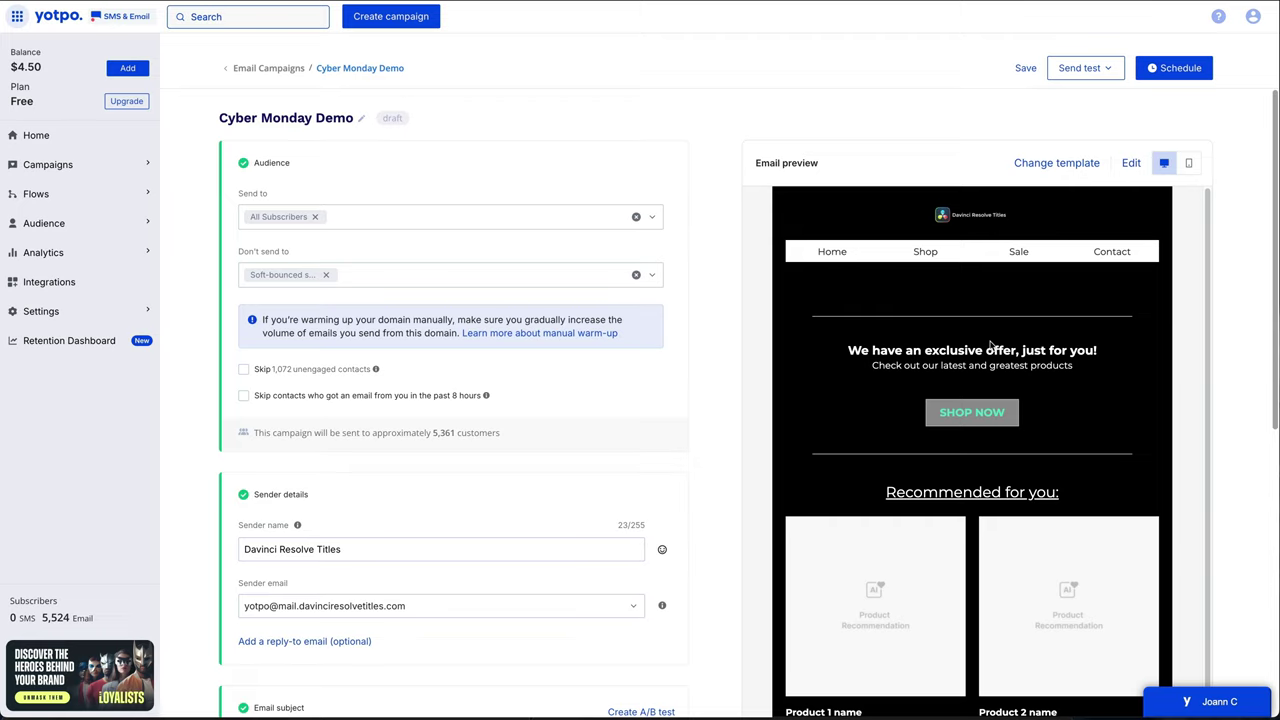
Step: Add a 'Discount Code' line with the Discount code tag below the offer text, then save and close
click(1131, 164)
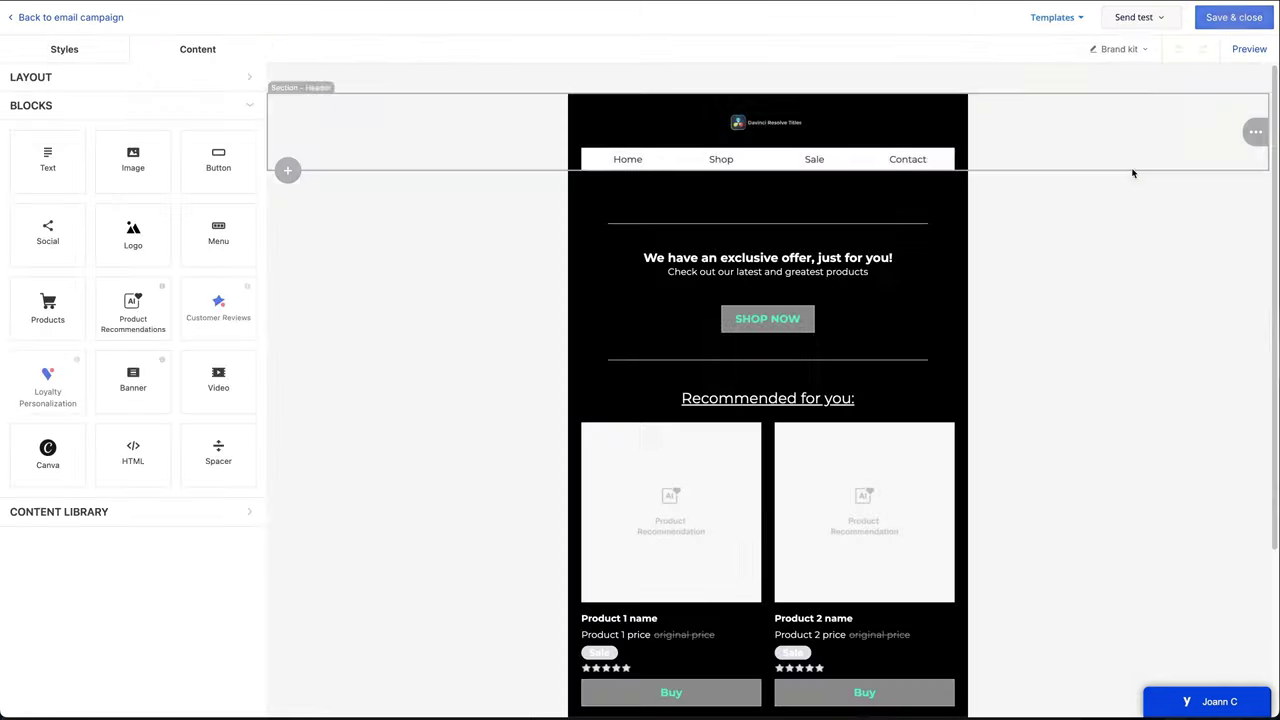
click(851, 257)
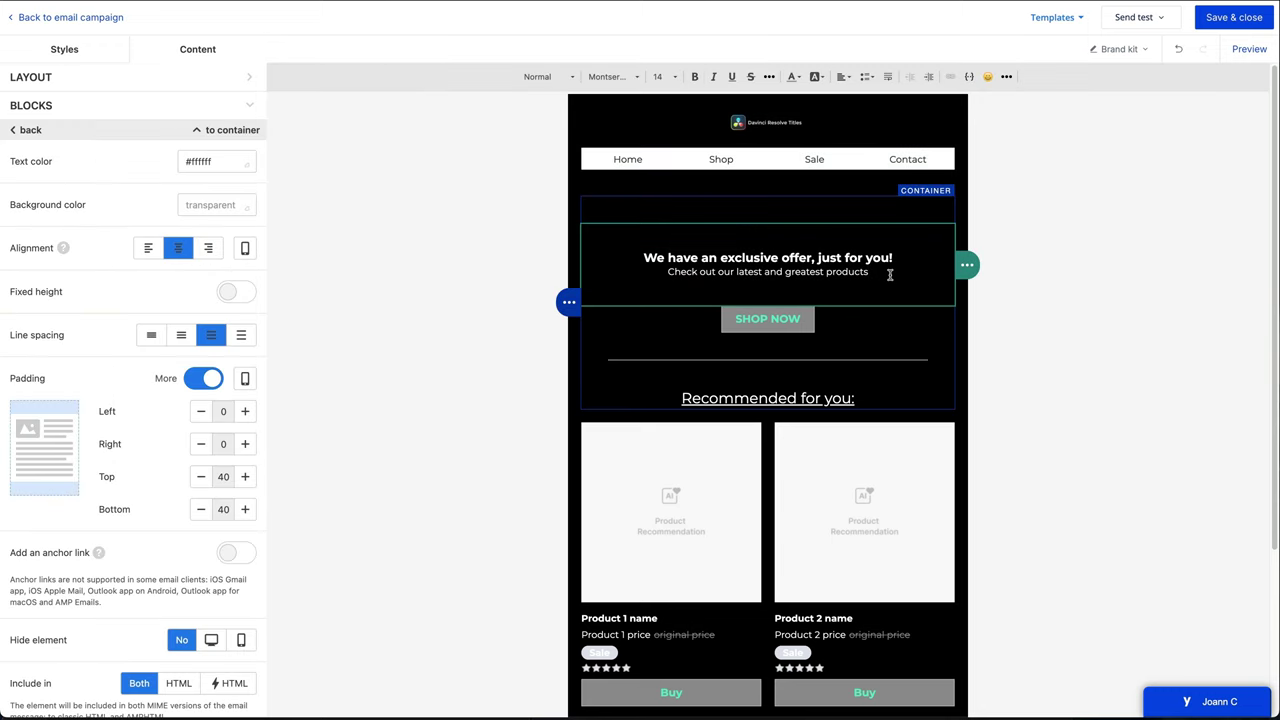
key(Return)
text(Discou)
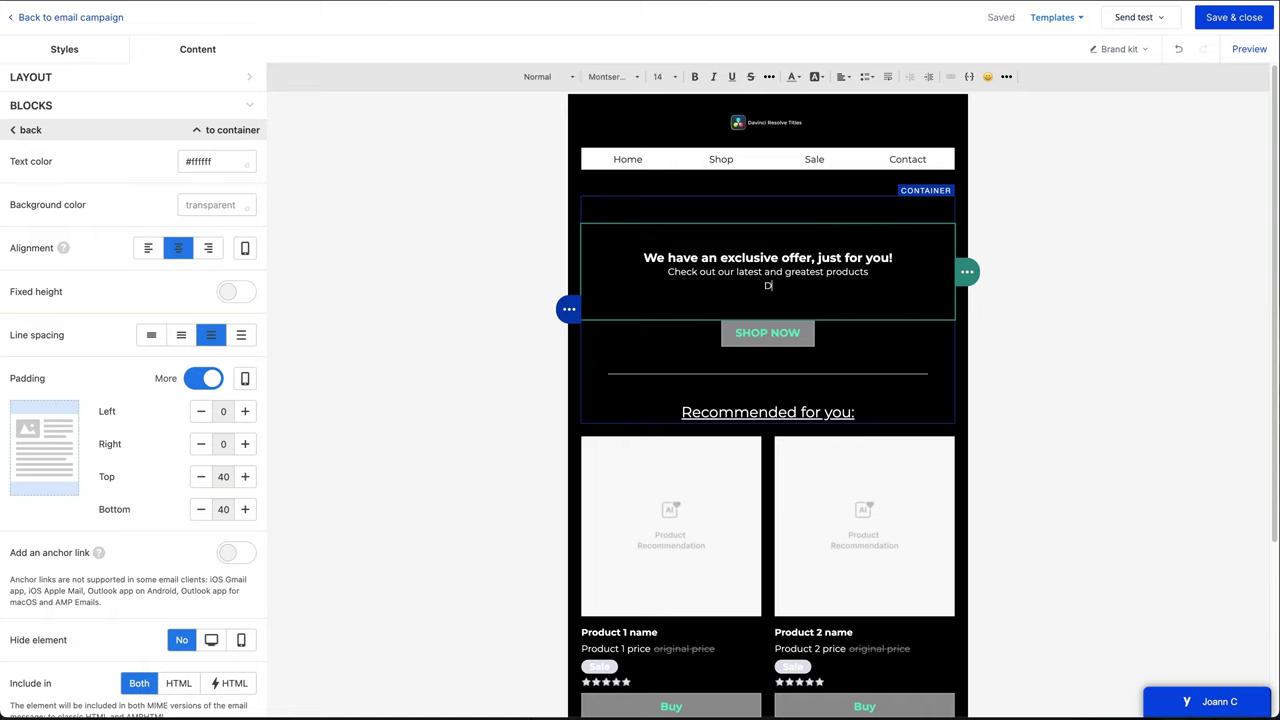
text(nt Code)
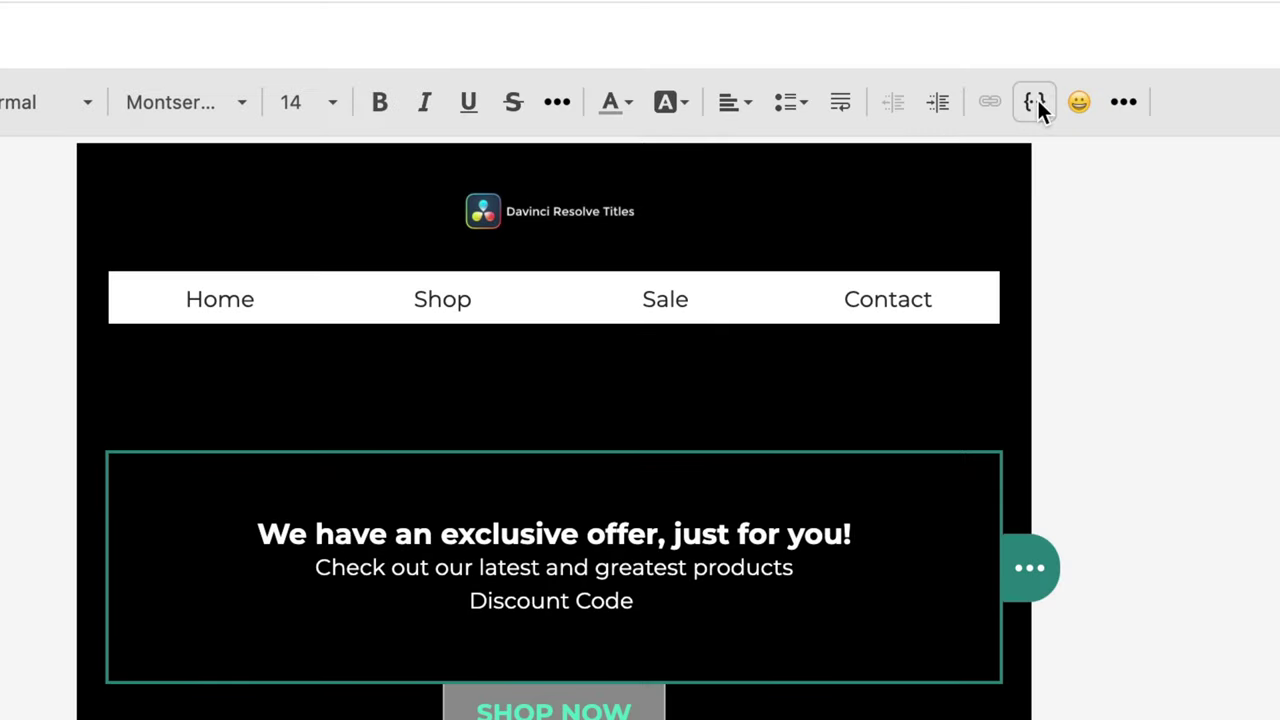
click(1036, 100)
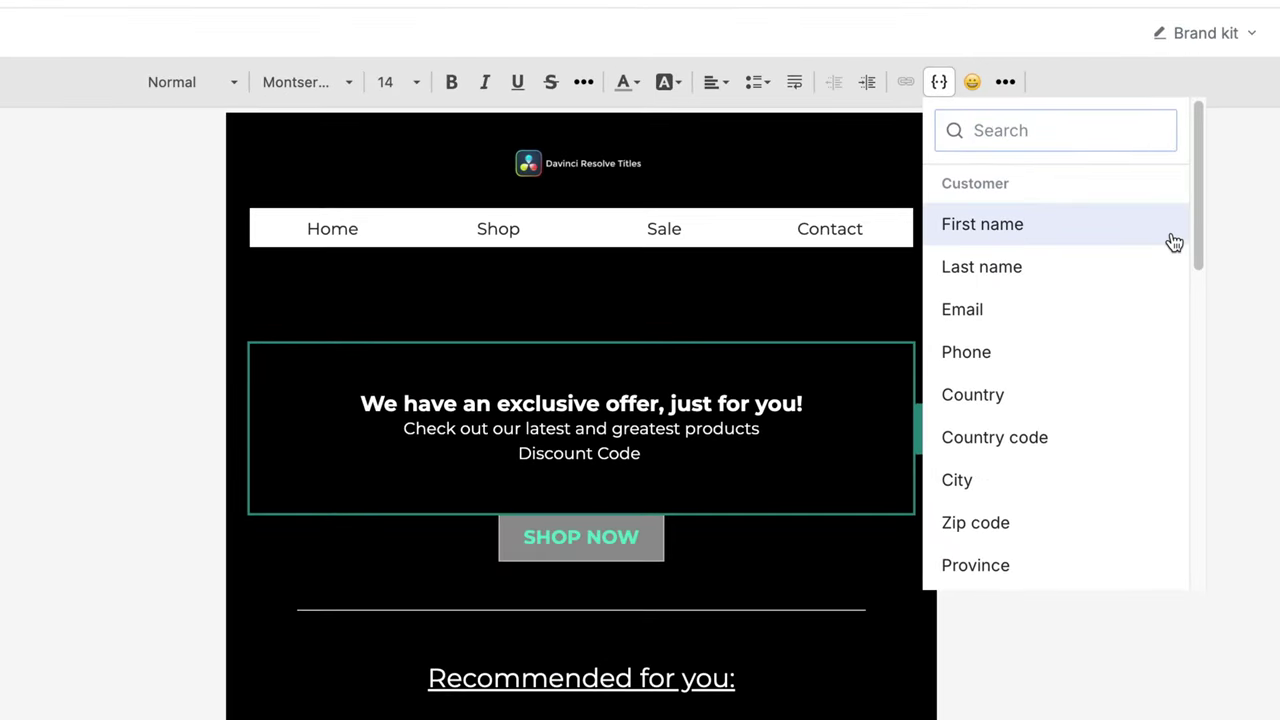
scroll(1184, 304, down, 5)
drag(1188, 342, 1194, 549)
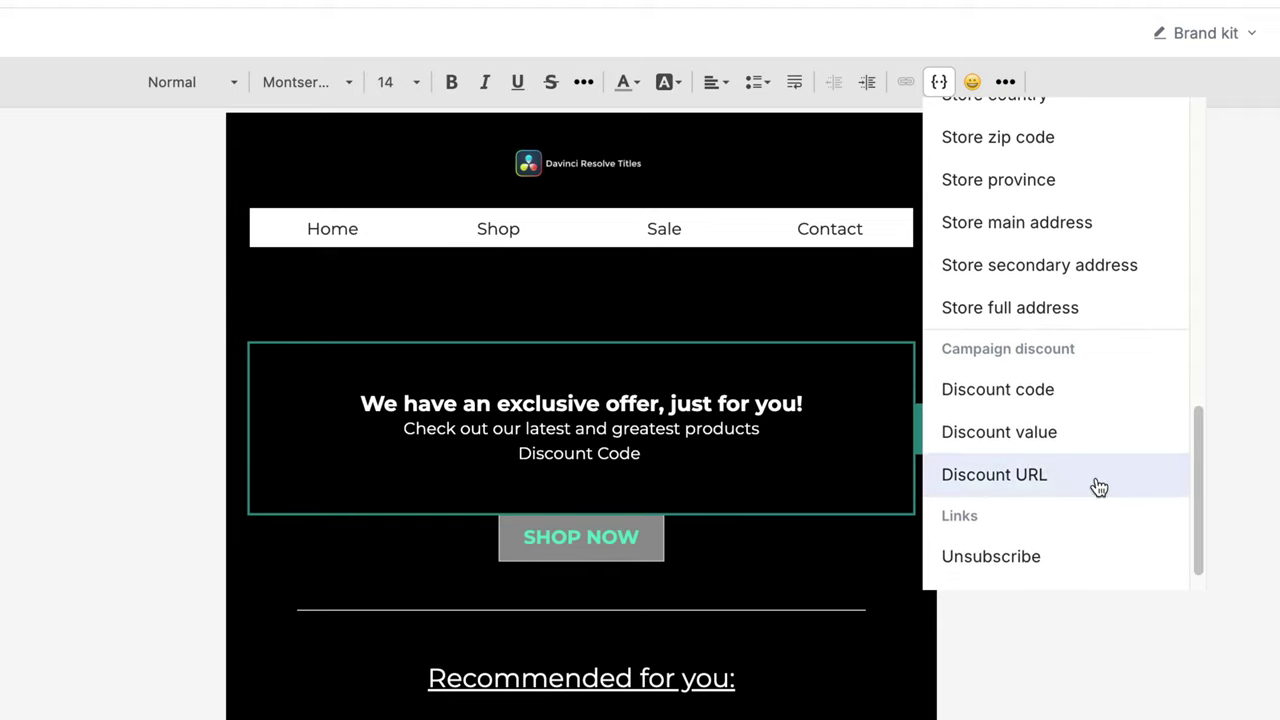
click(1038, 395)
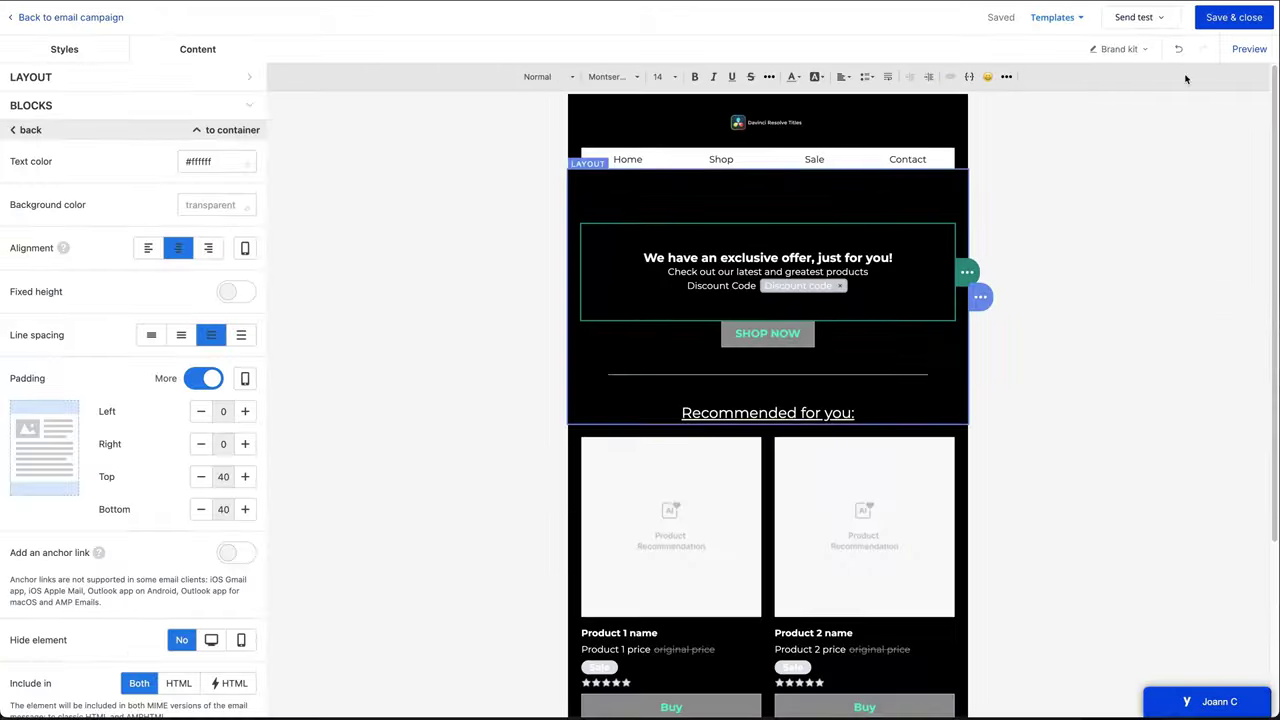
click(1220, 18)
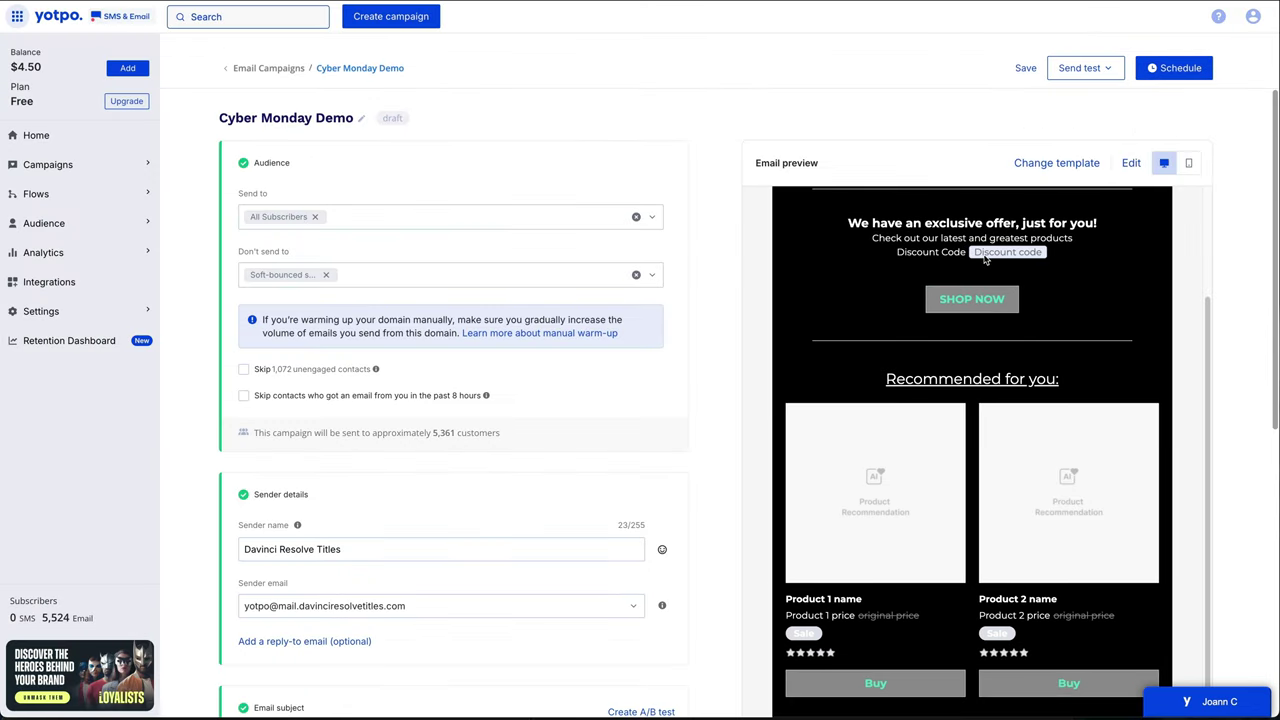
Step: Raise the Product Recommendations block's Max products to show to 8 and save the email
click(1130, 164)
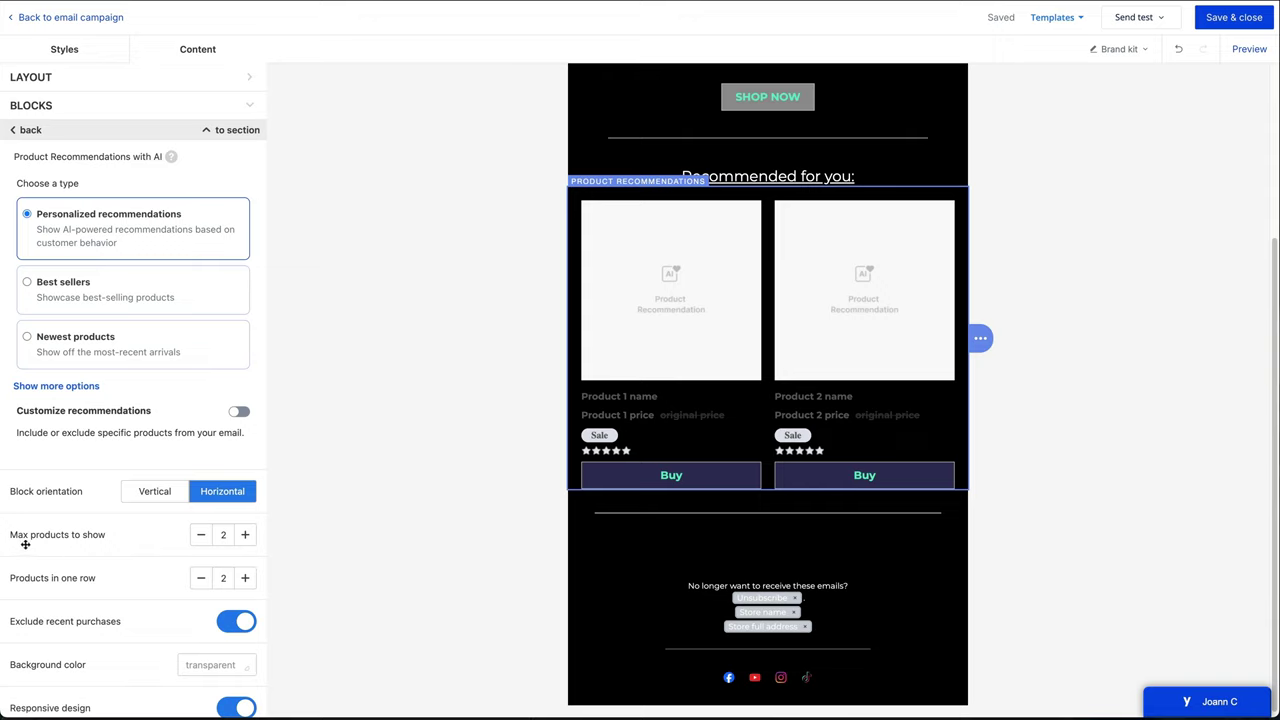
click(246, 536)
click(246, 536)
click(246, 536)
click(246, 536)
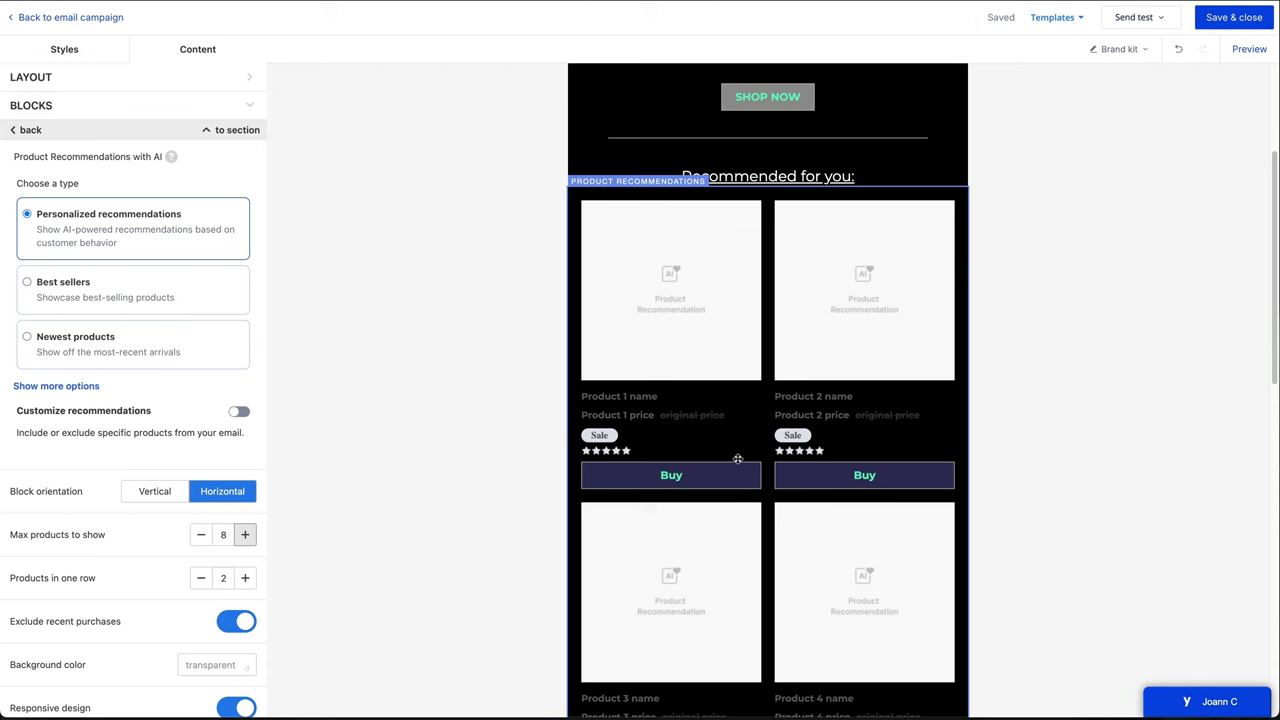
click(1220, 28)
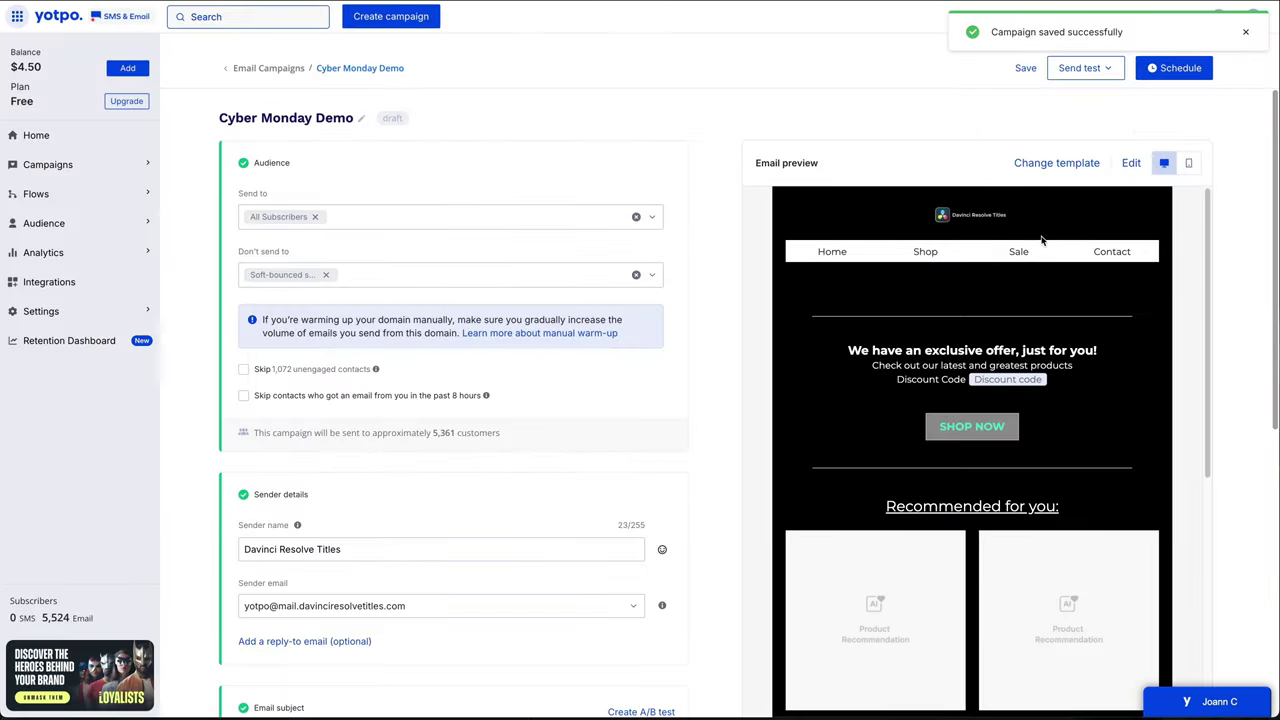
Step: Open the Send test dropdown for the Cyber Monday Demo email
click(1110, 70)
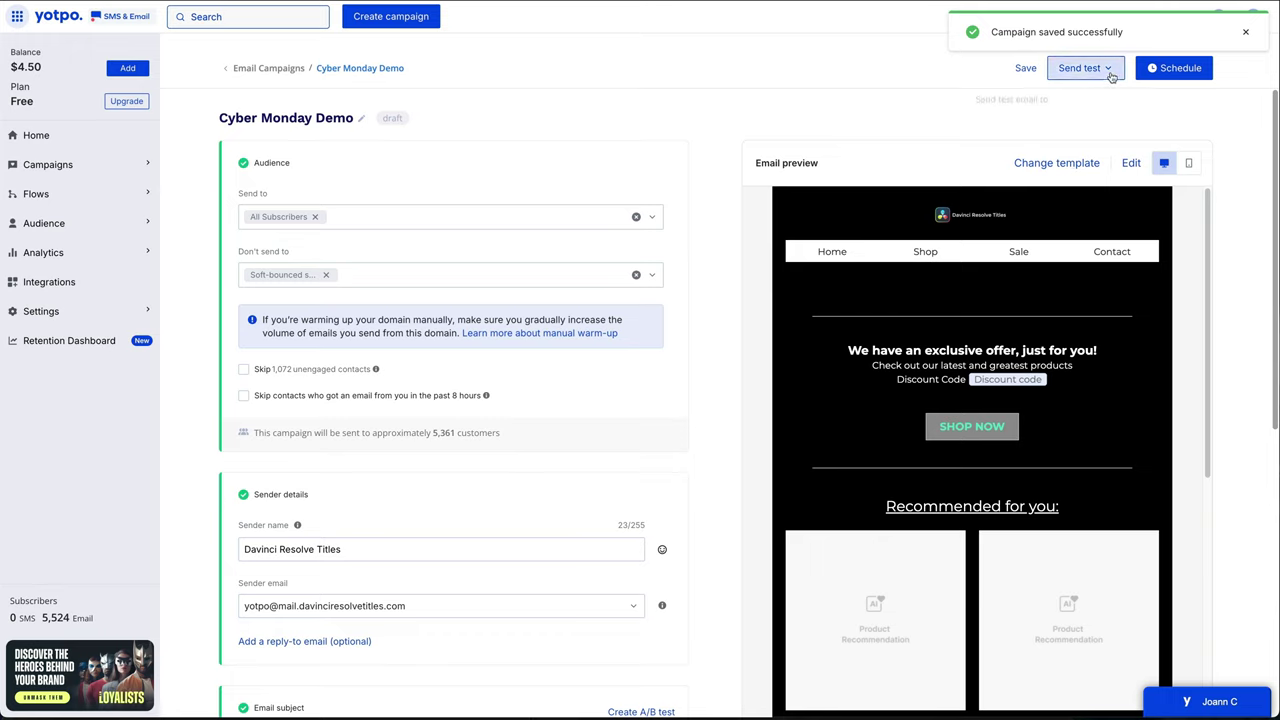